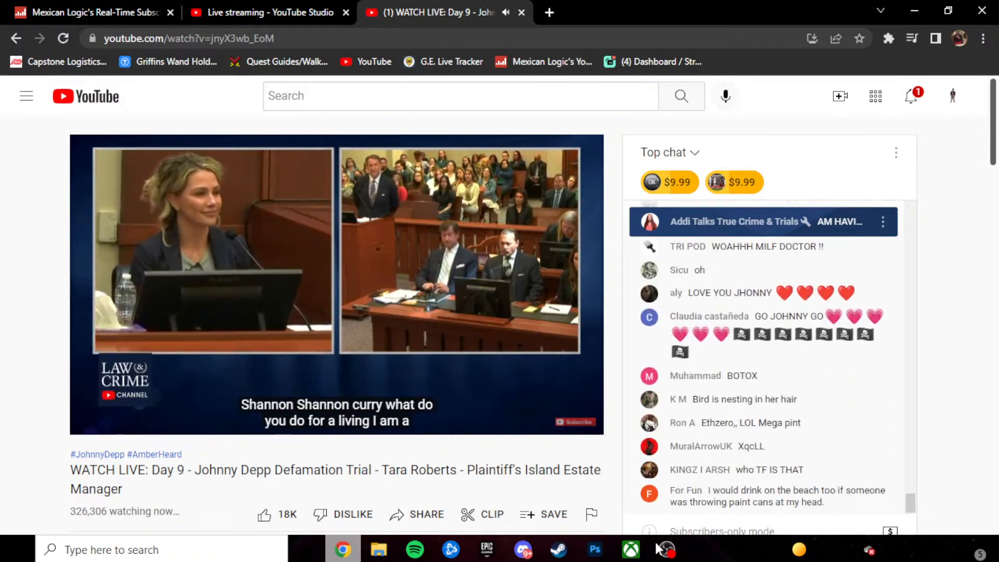
- Check the stream in OBS and the YouTube Studio live streaming page, and switch to Photoshop
left_click(666, 551)
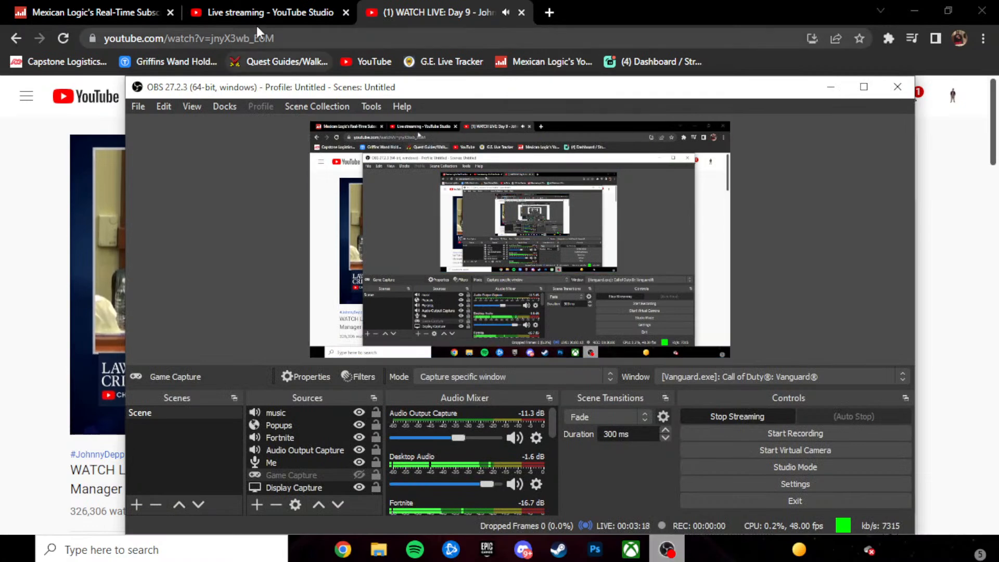
left_click(257, 14)
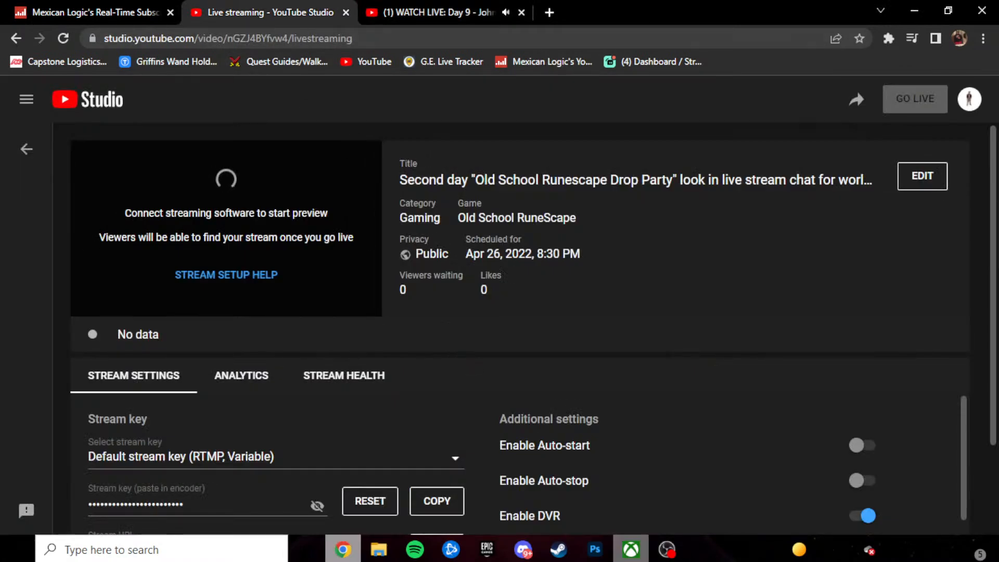
left_click(595, 550)
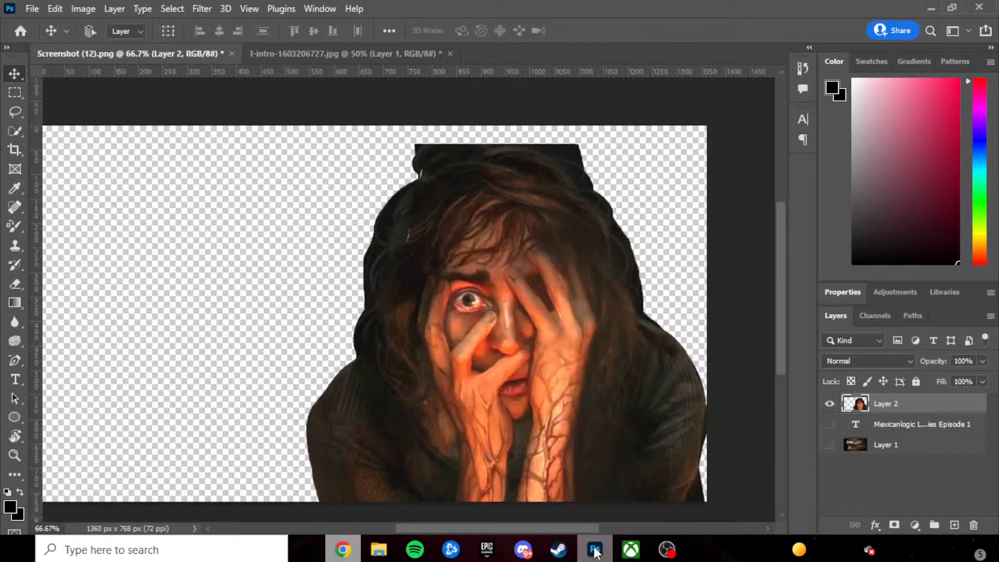
key("t")
left_click(499, 332)
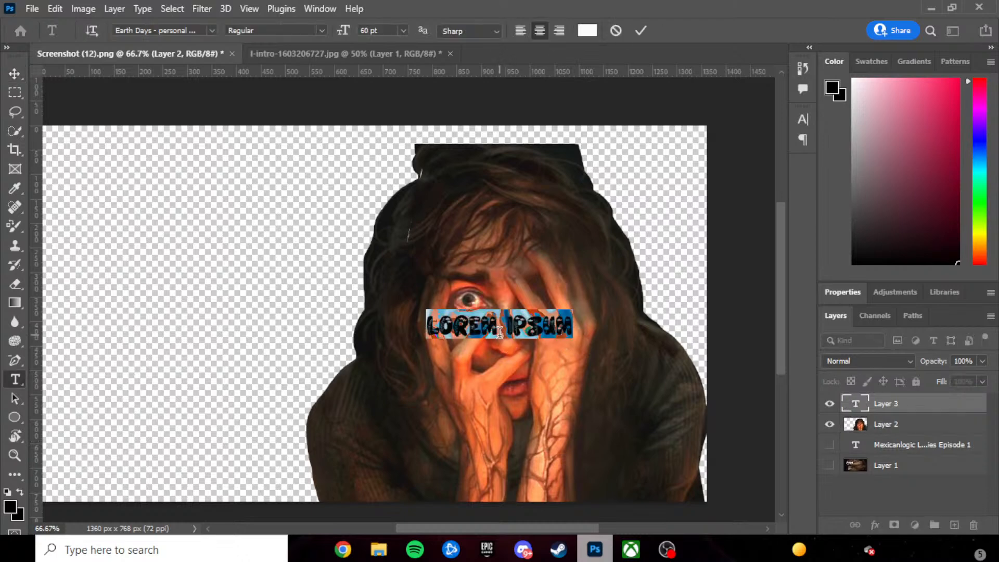
key("Escape")
key("v")
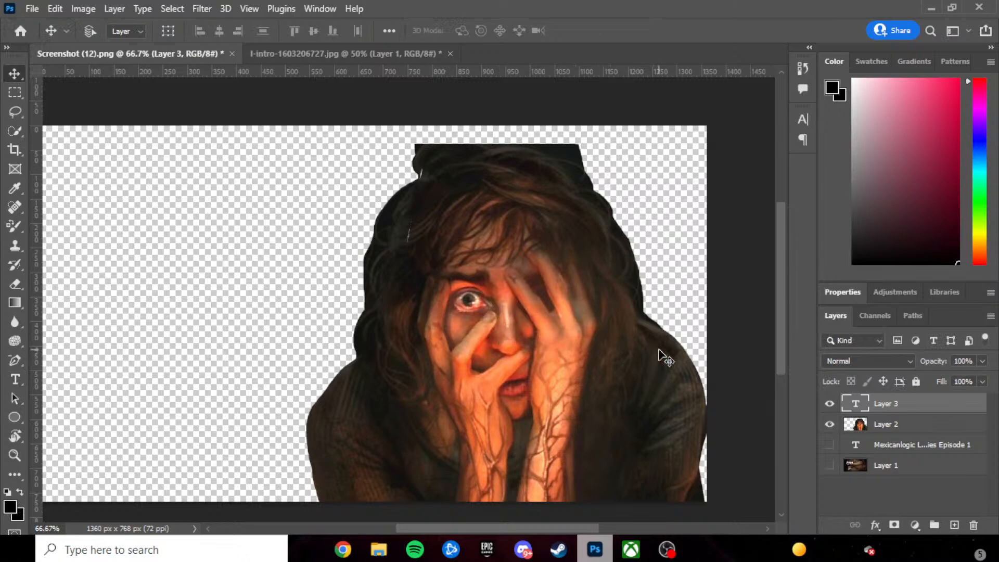
key("Delete")
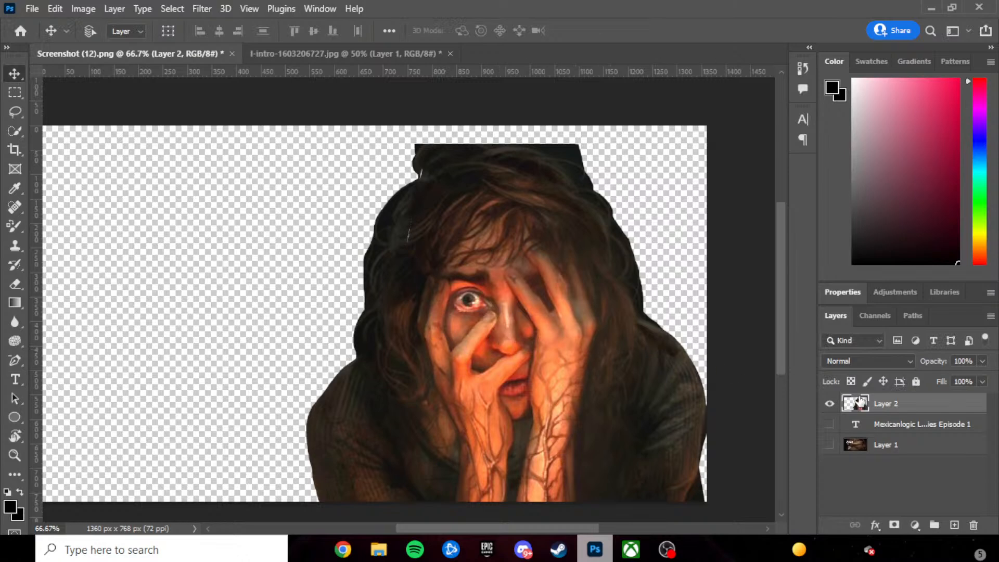
- Shift the figure cutout on Layer 2 around the canvas, leaving it right of center
left_click_drag(562, 354, 519, 325)
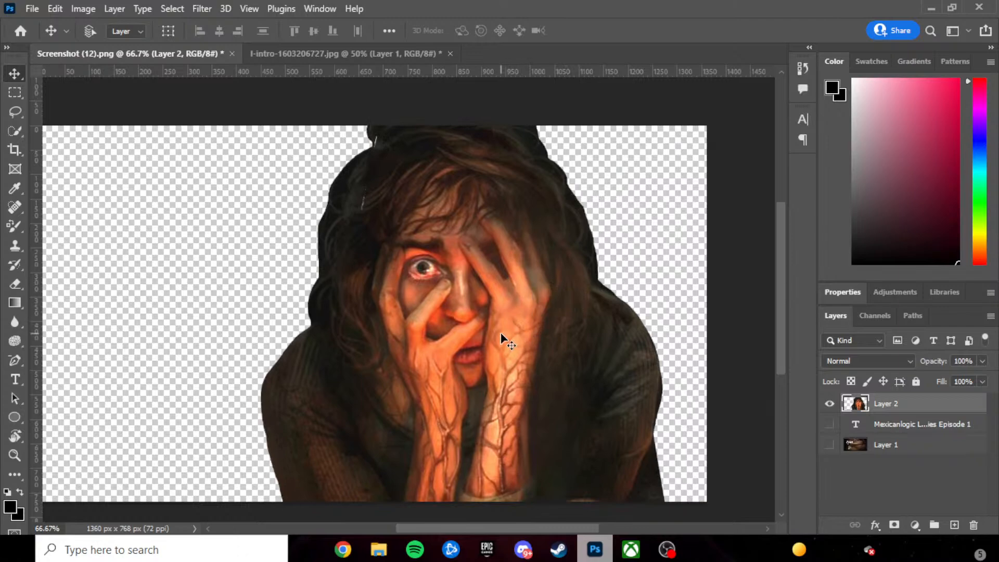
key("Tab")
key("Tab")
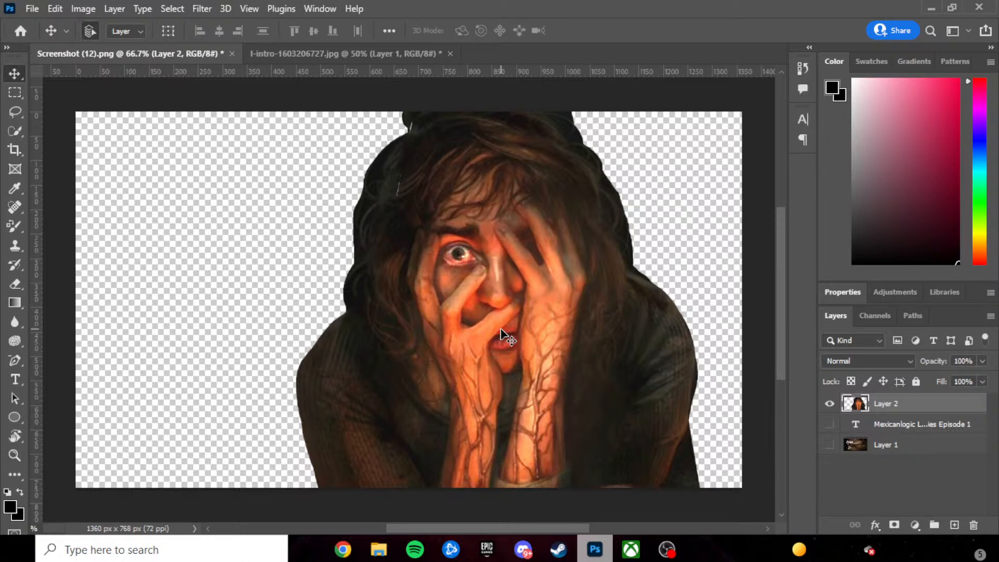
left_click_drag(508, 344, 500, 369)
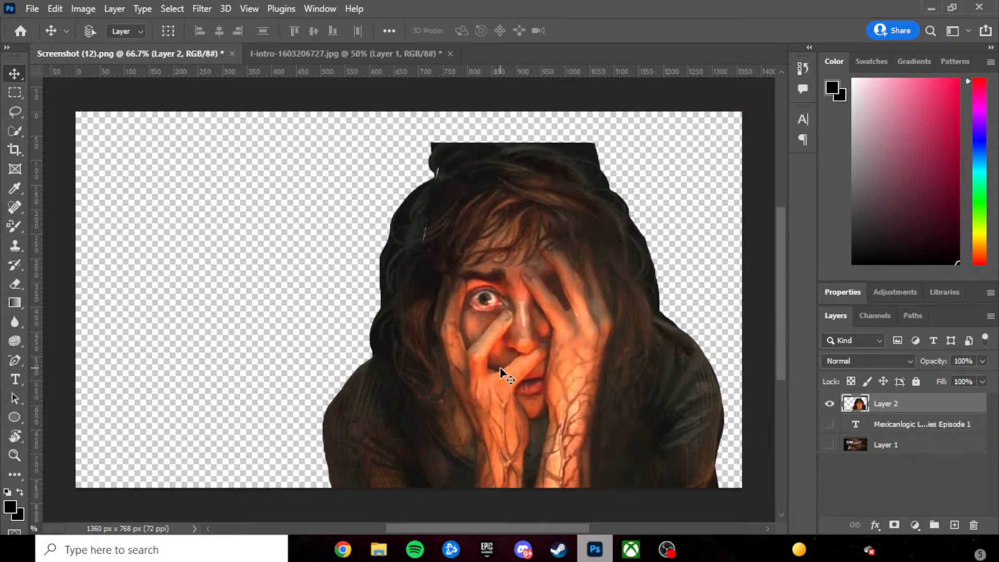
right_click(501, 371)
left_click(488, 342)
left_click(493, 342)
left_click(492, 342)
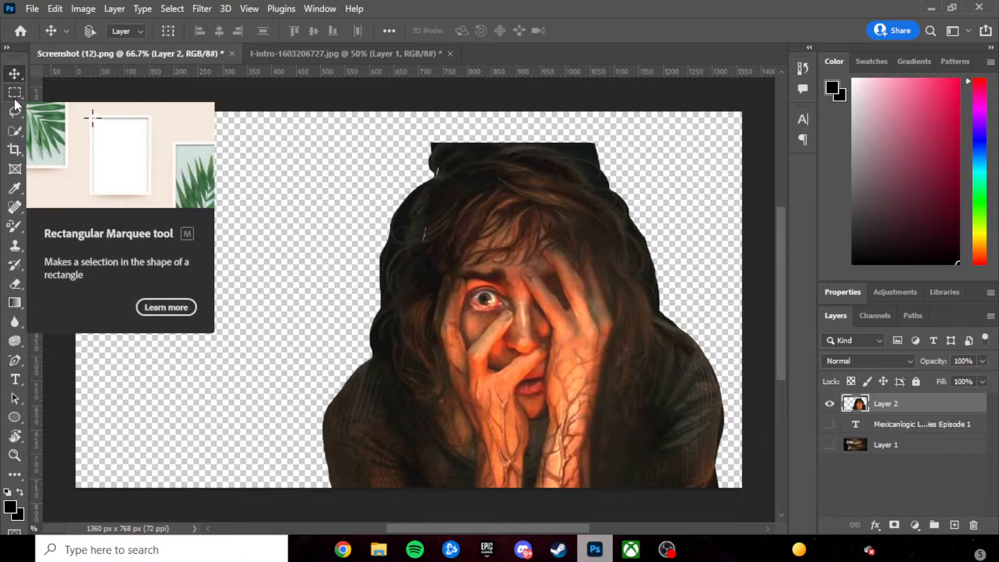
- Switch to Chrome and check the YouTube notifications from the live trial video page
left_click(342, 550)
left_click(403, 12)
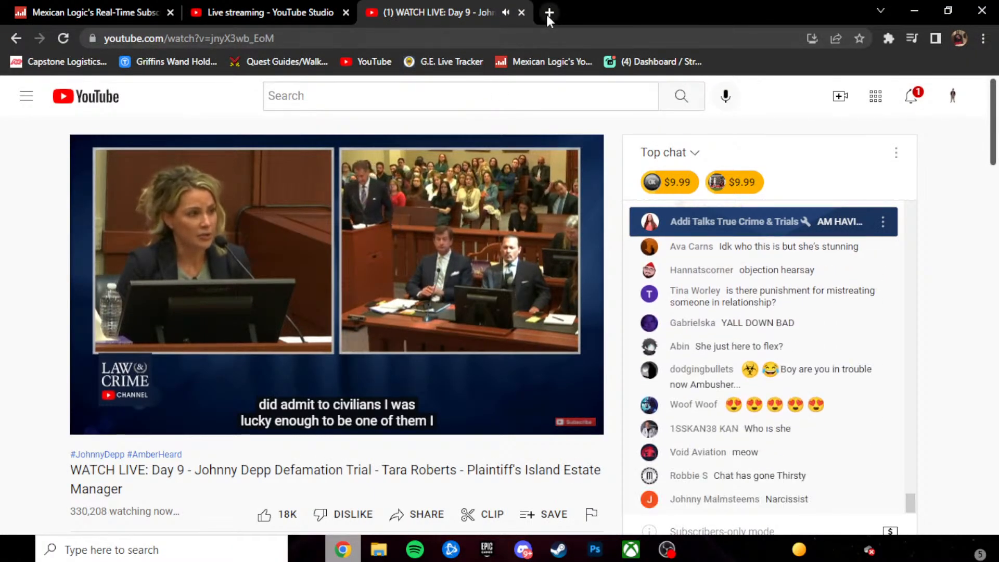
left_click(913, 97)
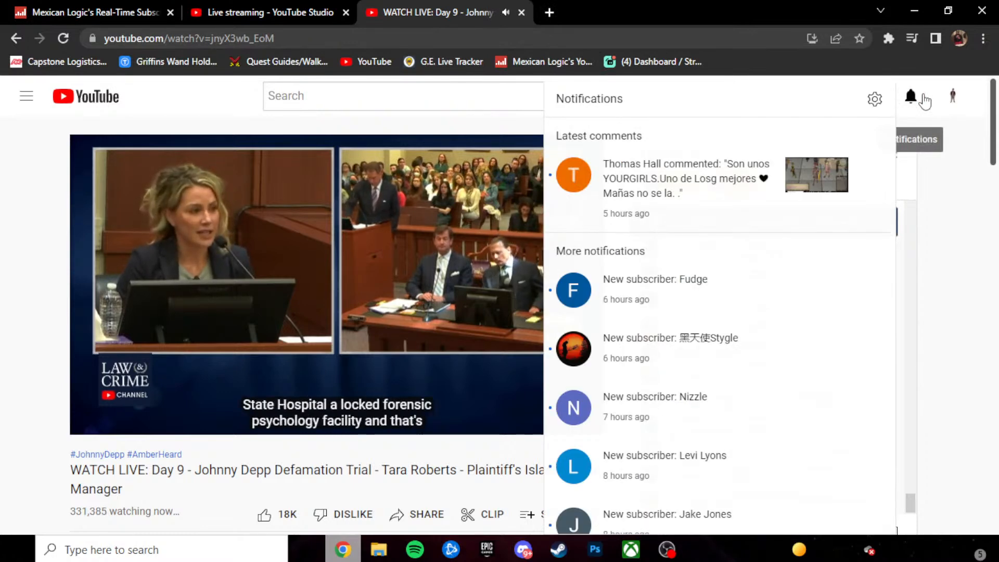
left_click(924, 101)
- Search Google in a new tab for "how to ajust scaling size on photoshop"
left_click(552, 10)
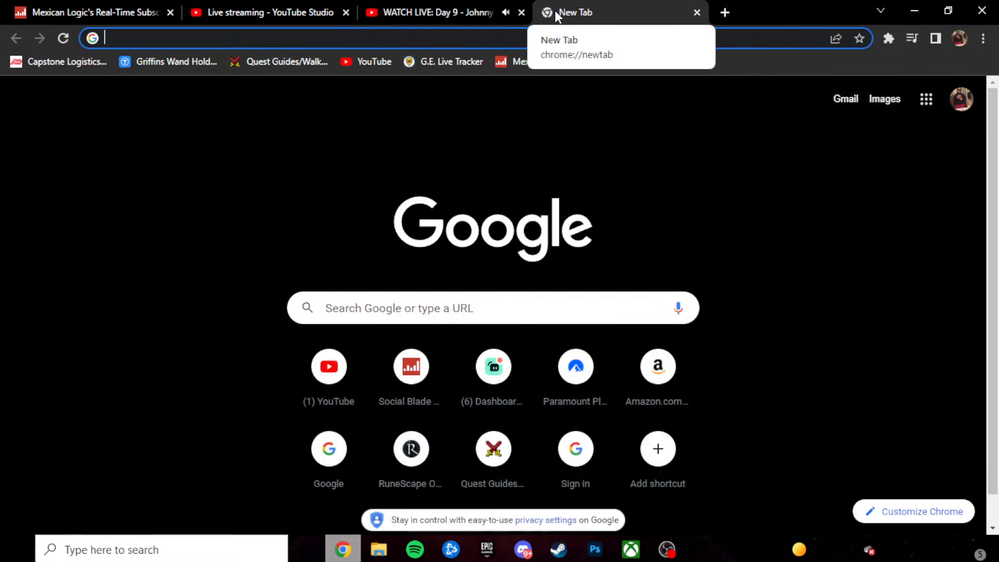
type("how t")
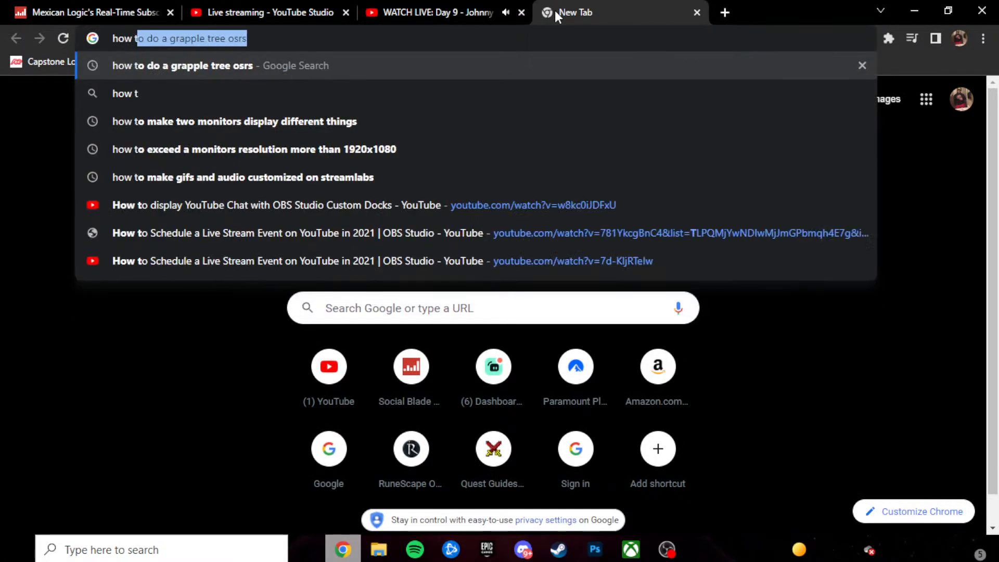
type("o ajust ")
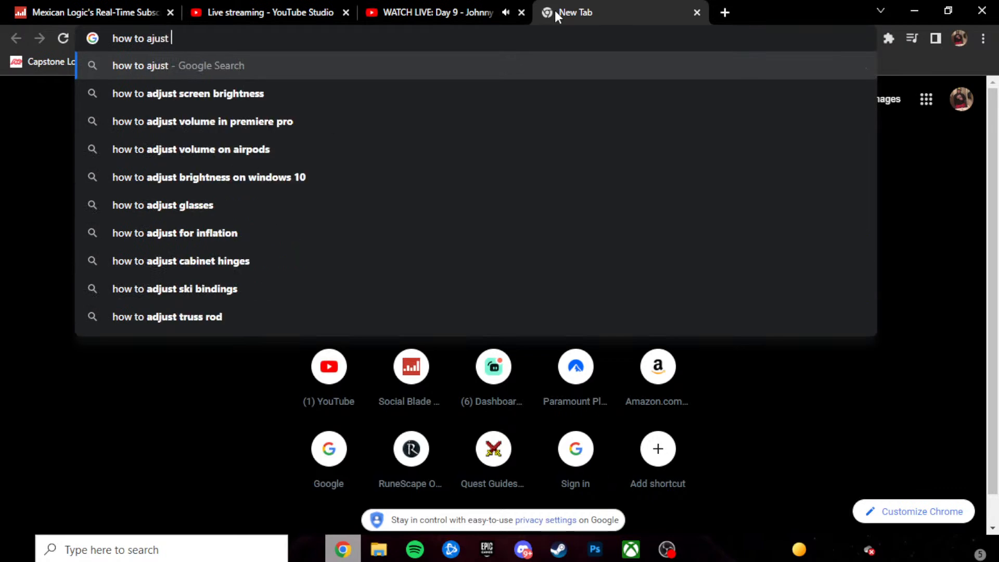
type("scaling size ")
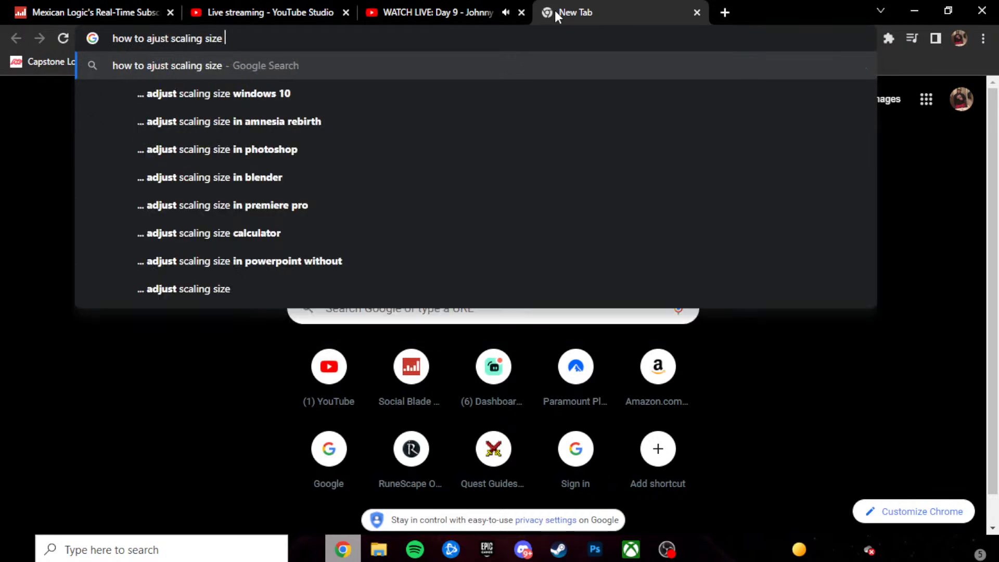
type("on photoshop")
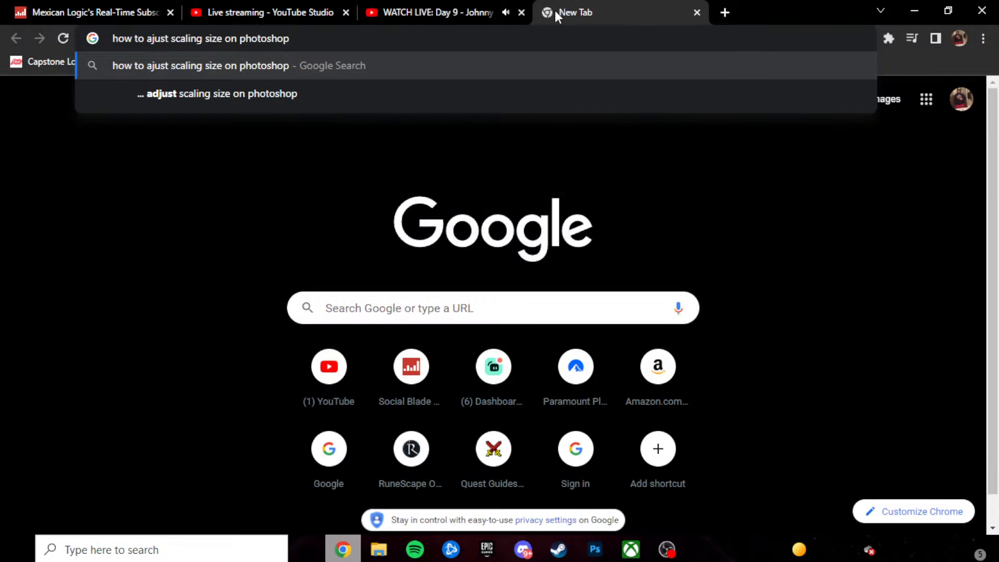
key("Return")
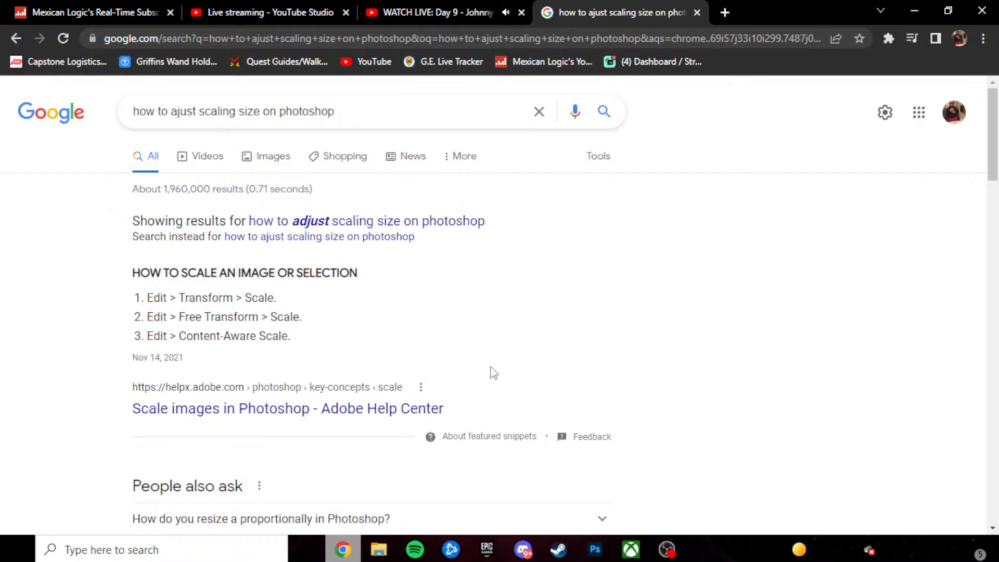
- Return to Photoshop and move the figure cutout on Layer 2 to the middle of the canvas
left_click(668, 549)
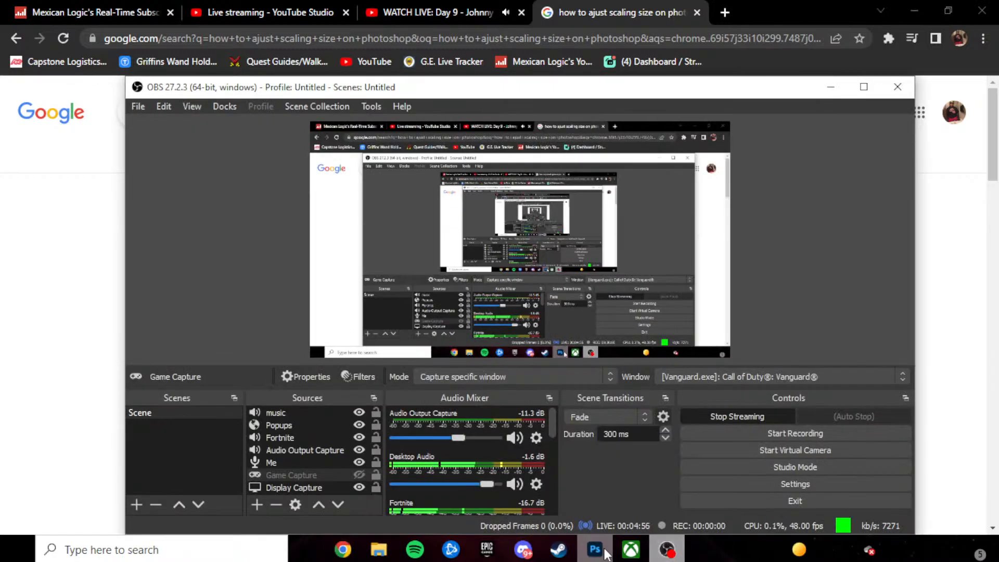
left_click(595, 550)
right_click(496, 312)
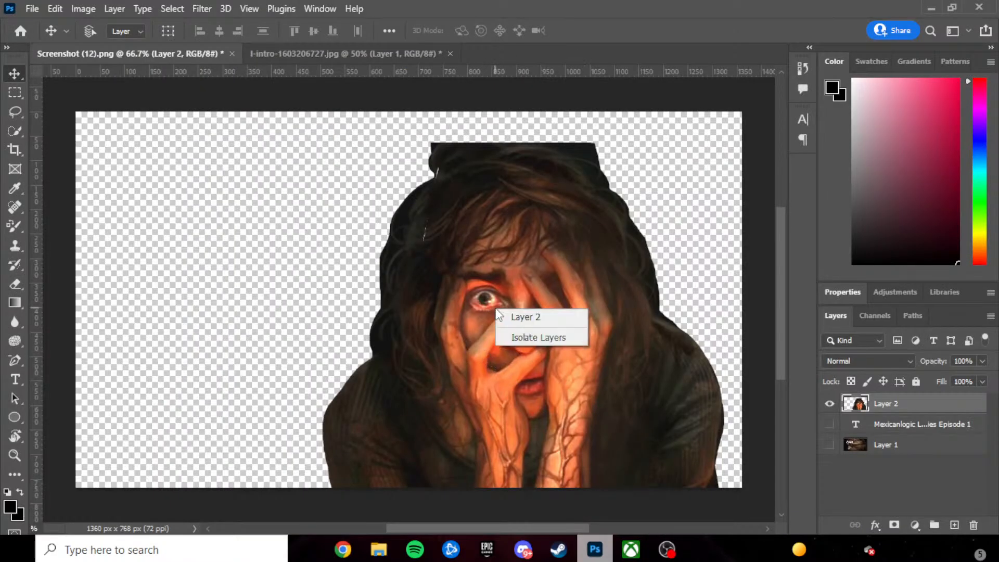
left_click(502, 318)
left_click_drag(495, 342, 421, 316)
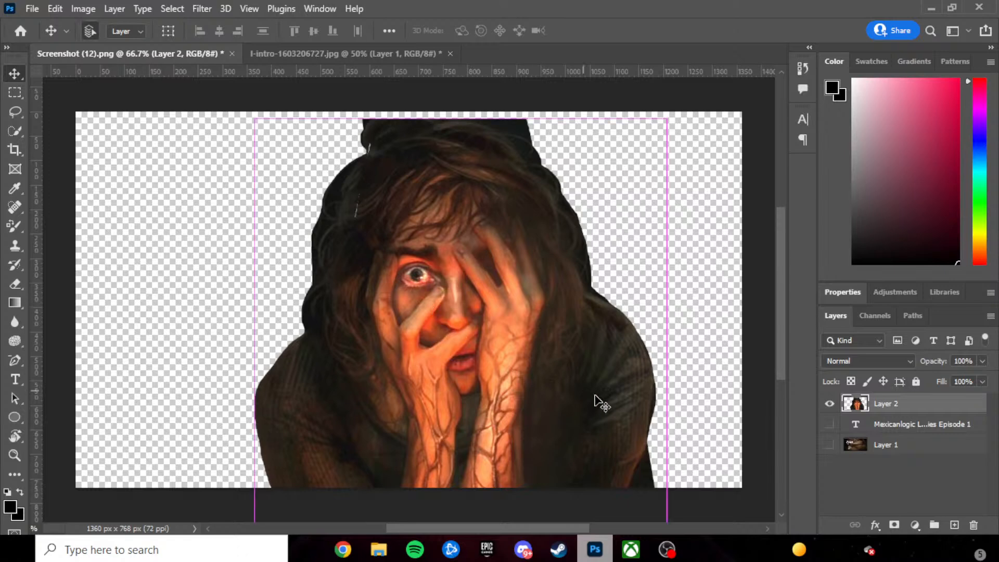
- Review the available Transform commands, recheck the scaling instructions in the Chrome search results, and return to Photoshop
left_click(55, 8)
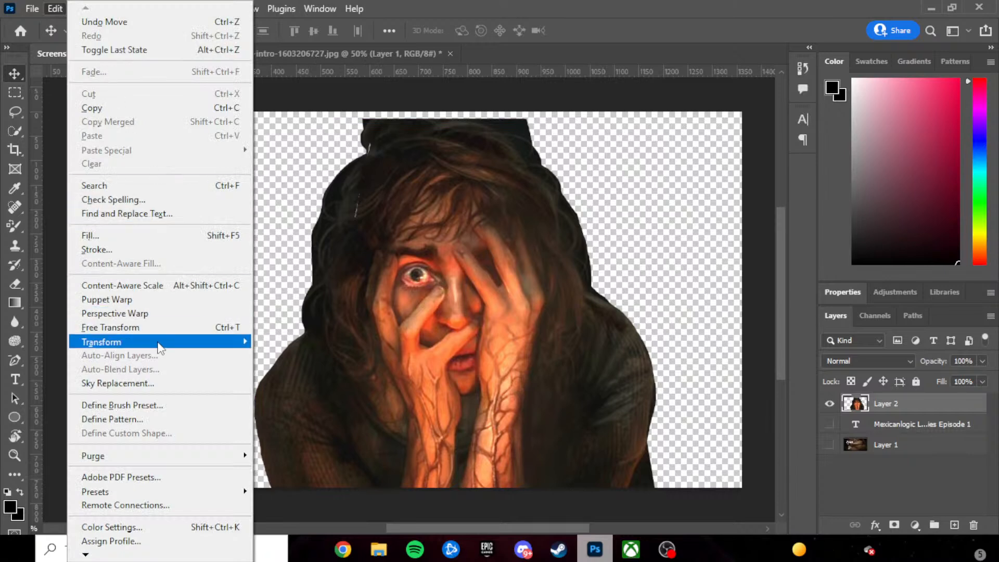
mouse_move(173, 342)
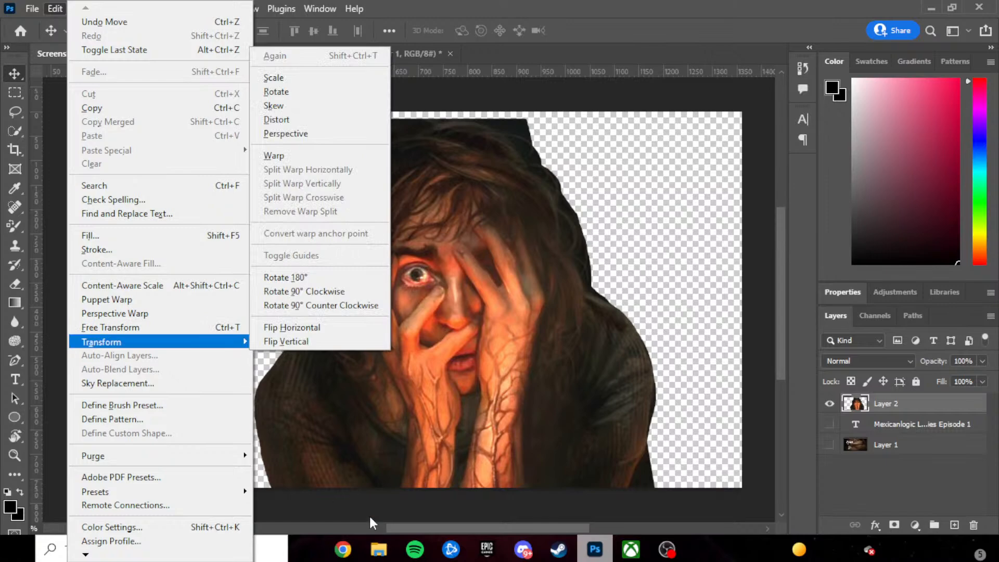
left_click(342, 549)
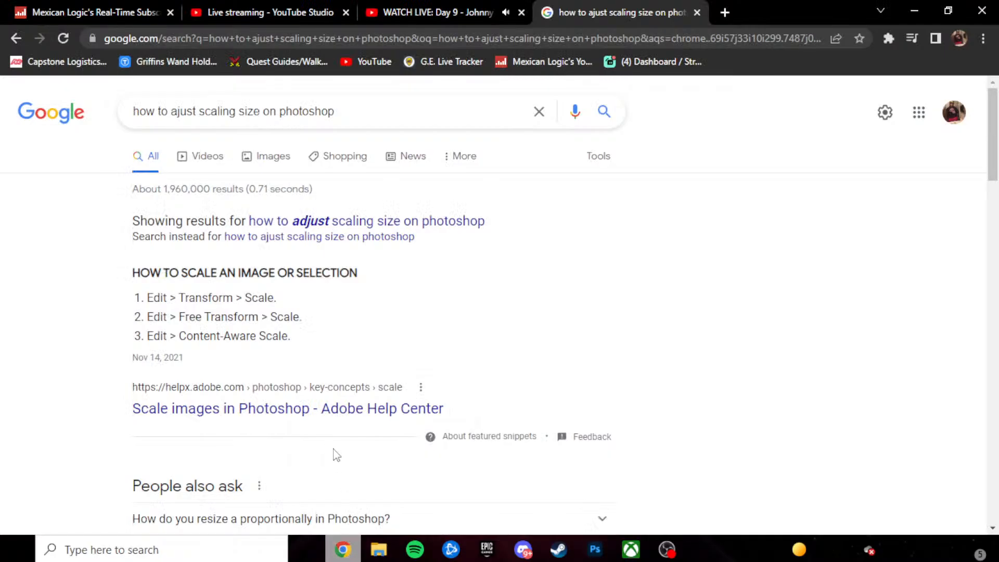
left_click(669, 555)
left_click(595, 549)
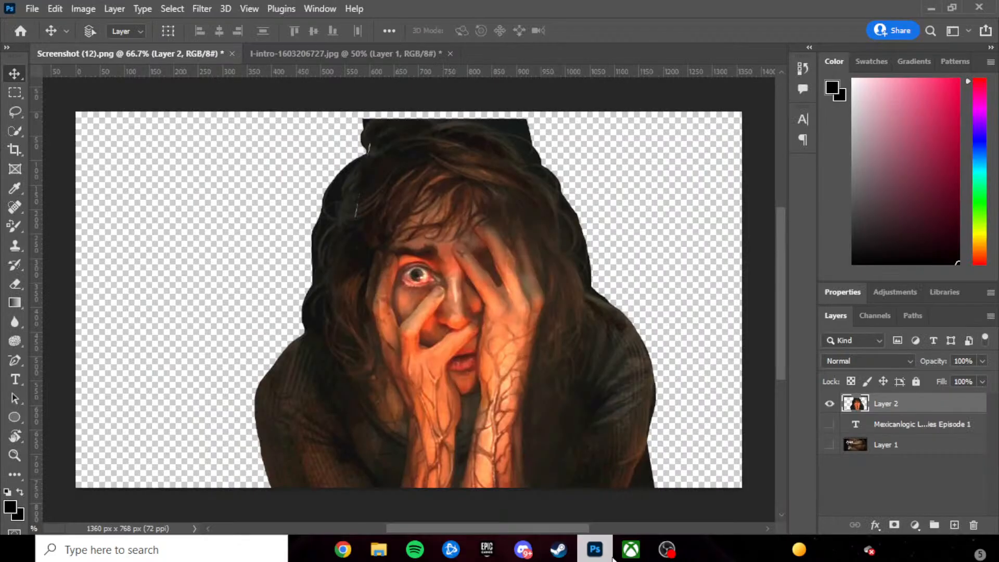
- Look through the Edit commands for a scaling option and open the Keyboard Shortcuts settings
left_click(56, 9)
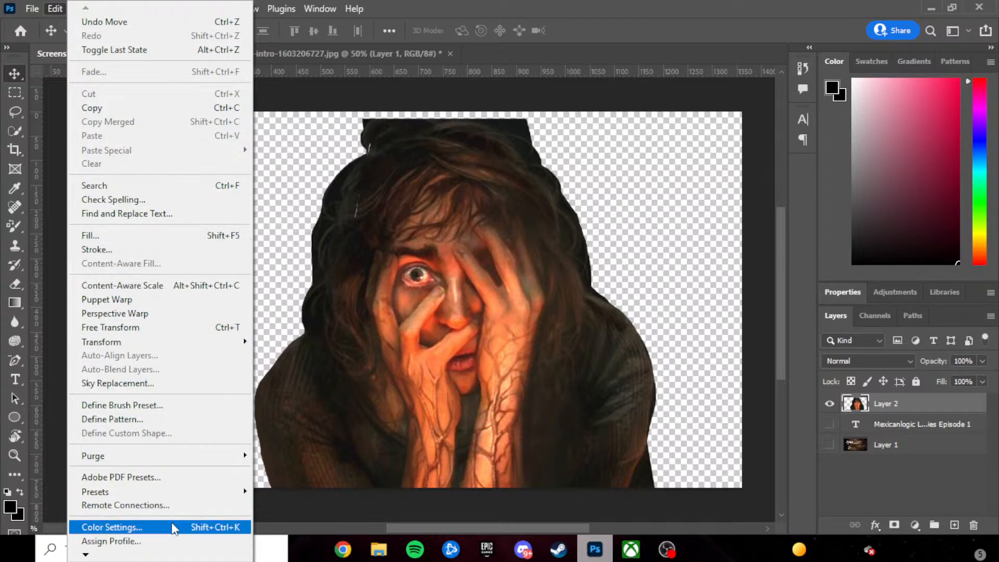
mouse_move(104, 555)
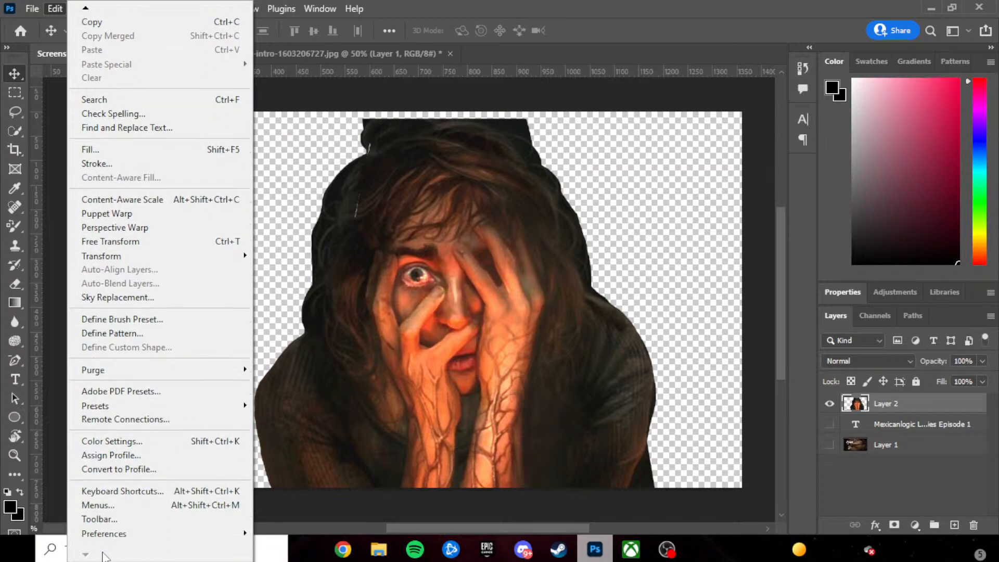
mouse_move(116, 536)
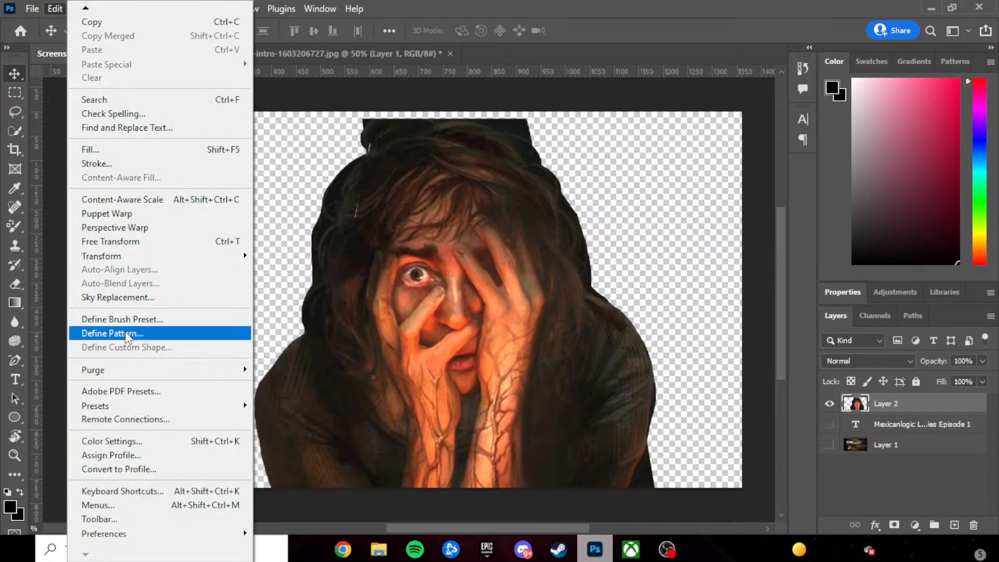
mouse_move(156, 411)
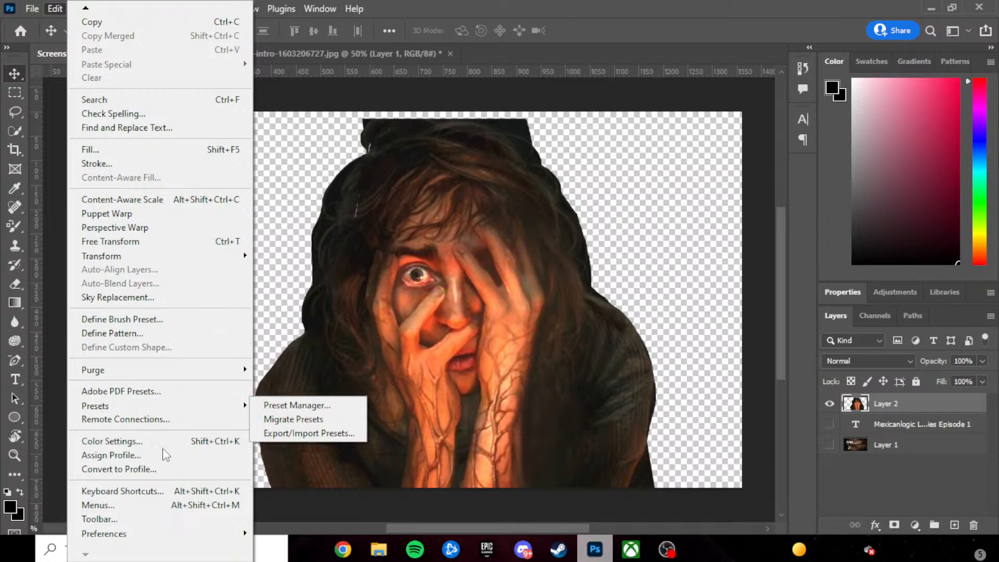
left_click(171, 488)
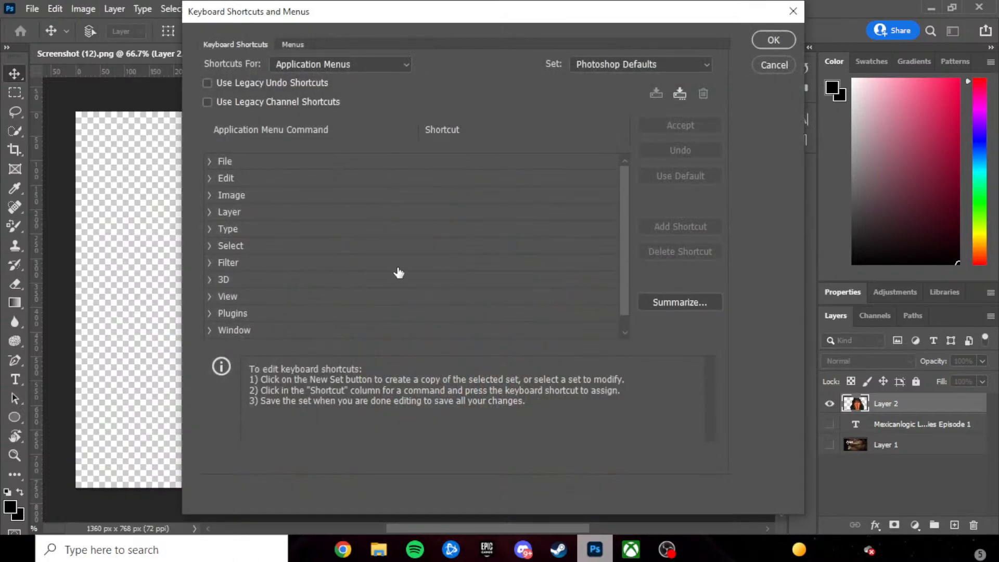
- Examine the Image commands in the application menu shortcuts list, and switch to OBS
left_click(264, 199)
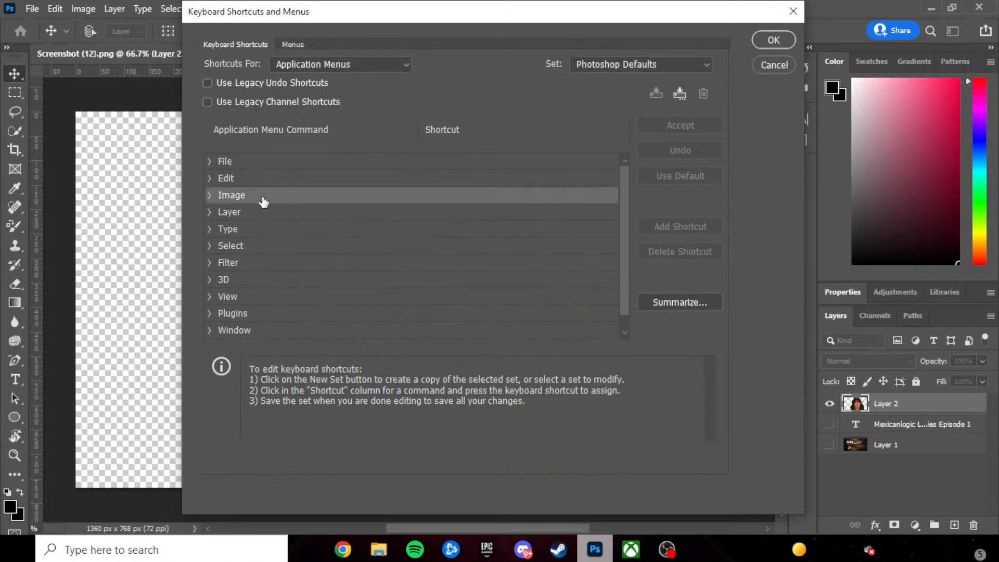
left_click(264, 200)
scroll(294, 272, "down", 3)
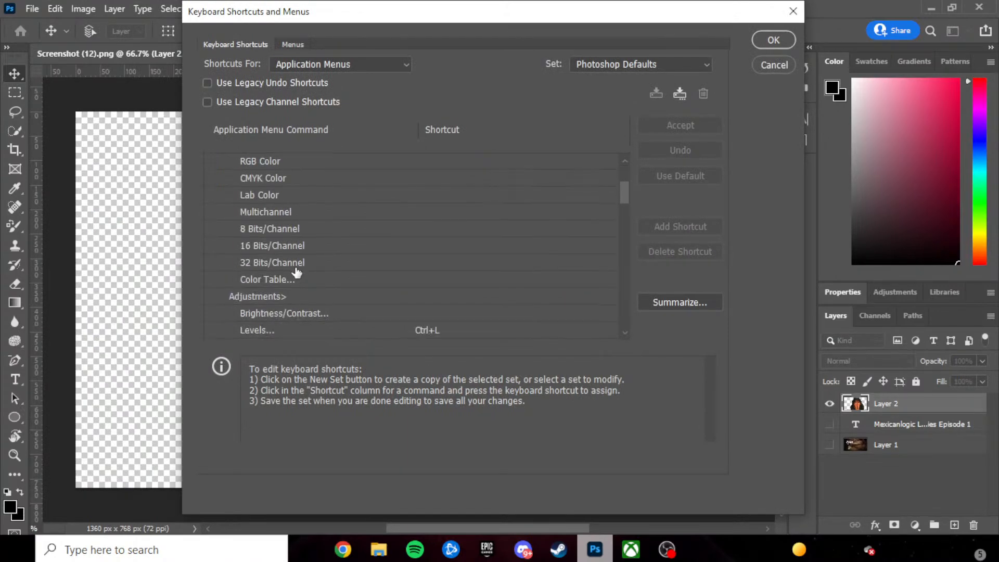
scroll(294, 272, "up", 3)
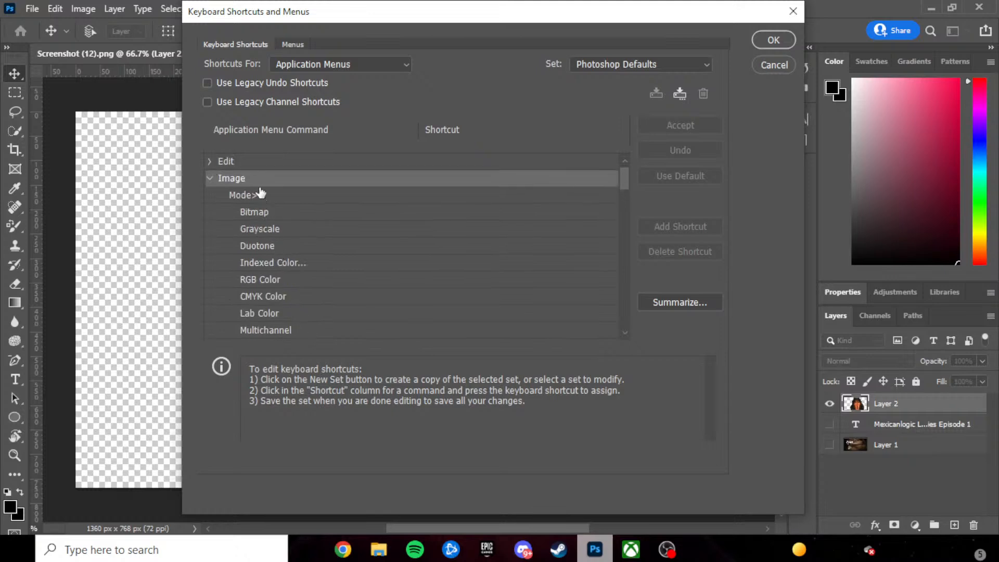
scroll(288, 234, "down", 1)
scroll(326, 286, "down", 1)
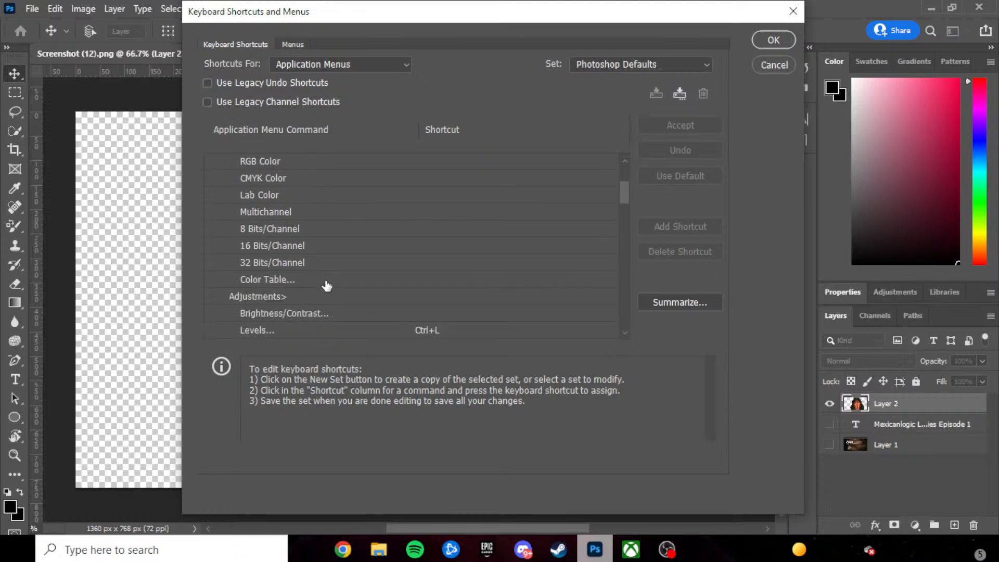
left_click(667, 549)
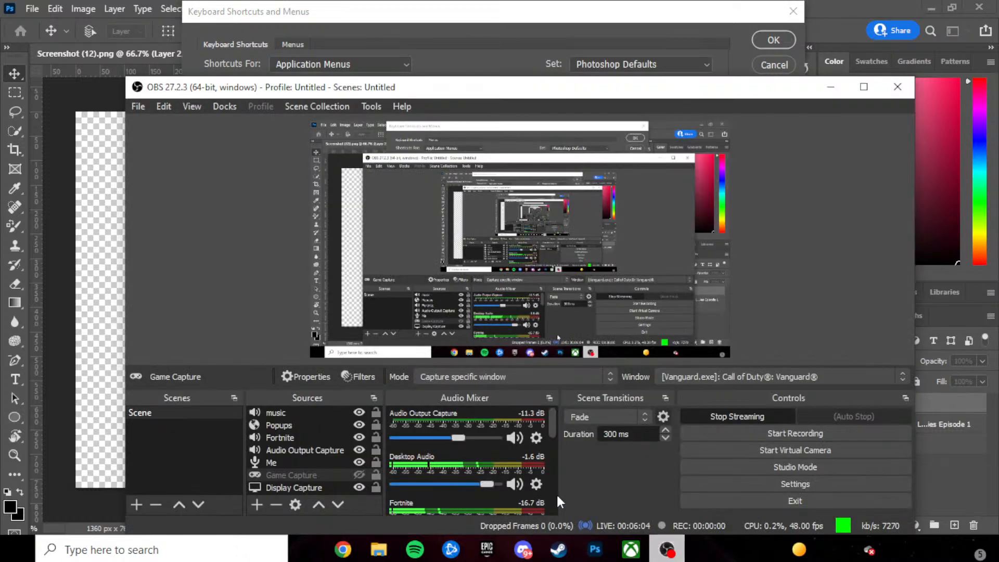
- Check the audio mixer levels and the Fortnite source in OBS, recheck the scaling instructions in Chrome, and return to OBS
scroll(504, 485, "down", 3)
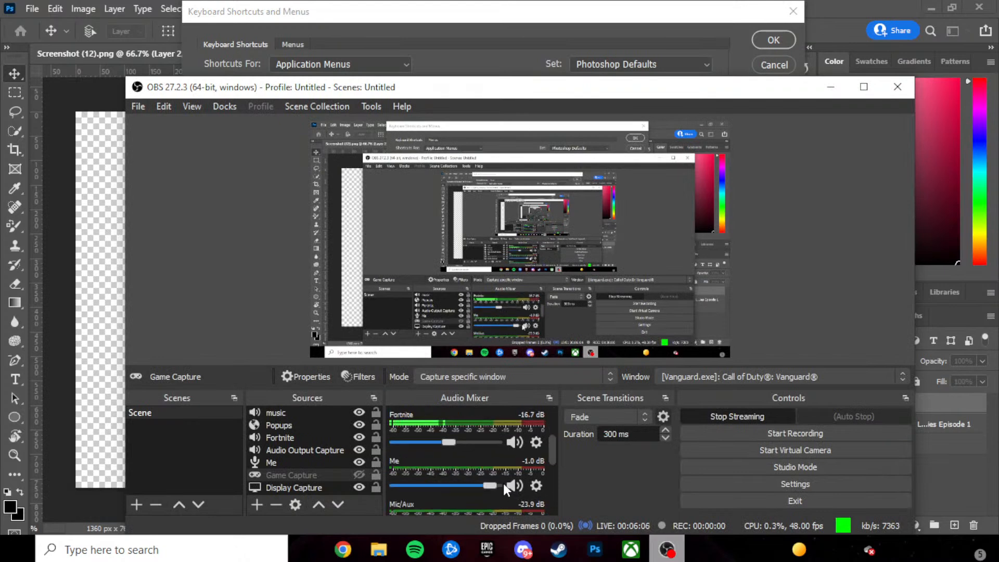
left_click(308, 437)
scroll(444, 470, "up", 3)
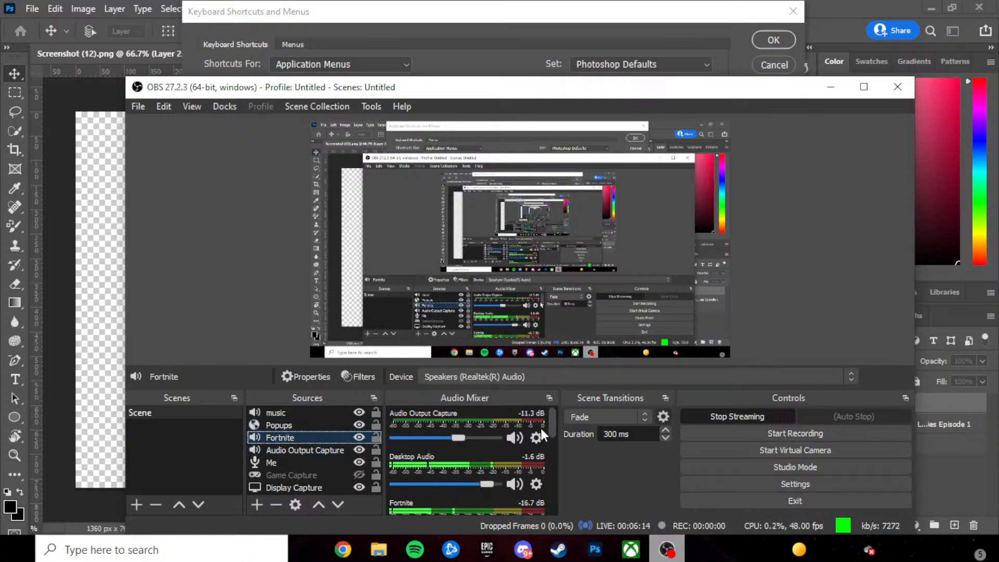
left_click(342, 555)
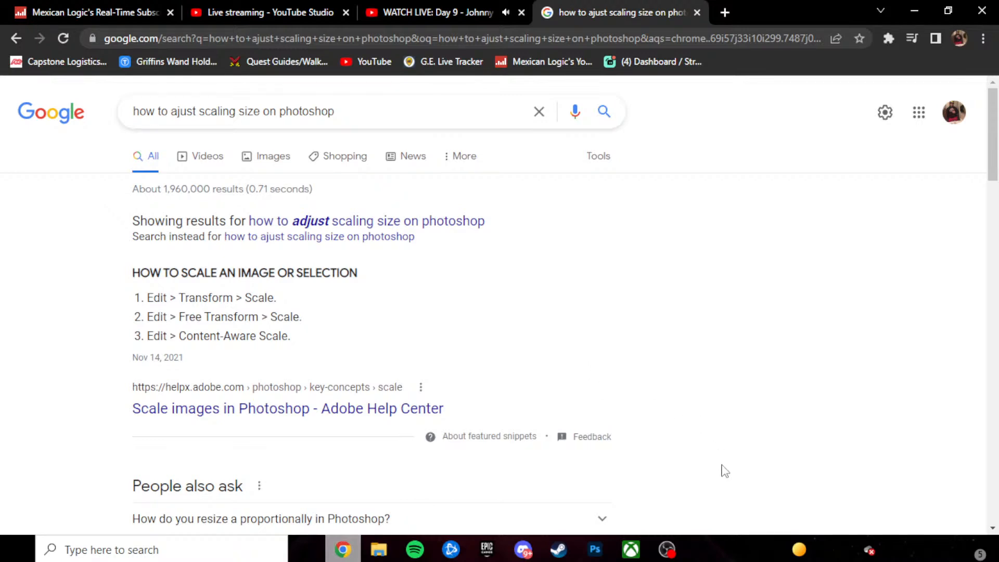
left_click(667, 549)
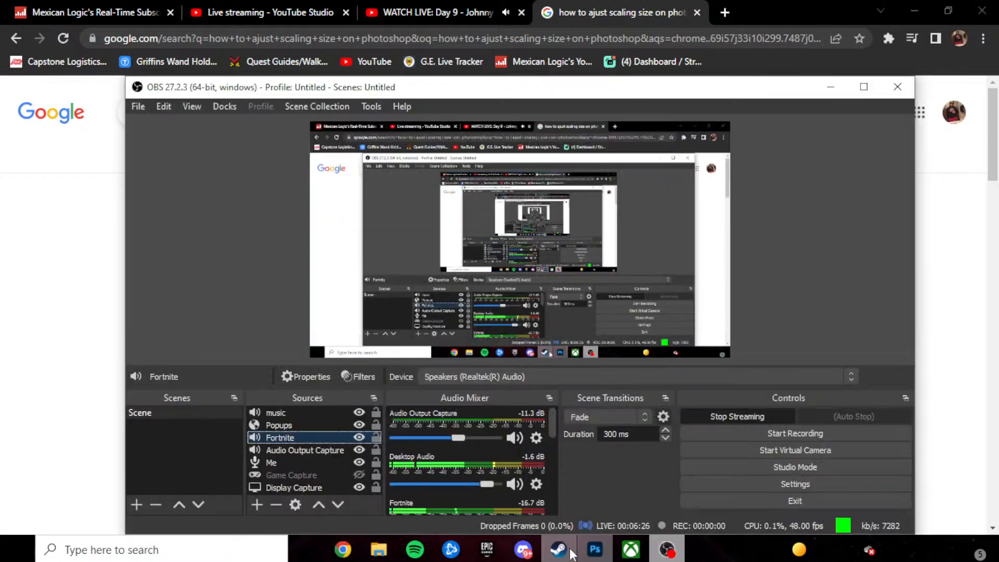
- Switch to Photoshop, close the Keyboard Shortcuts settings, and start Content-Aware Scale on Layer 2
left_click(595, 549)
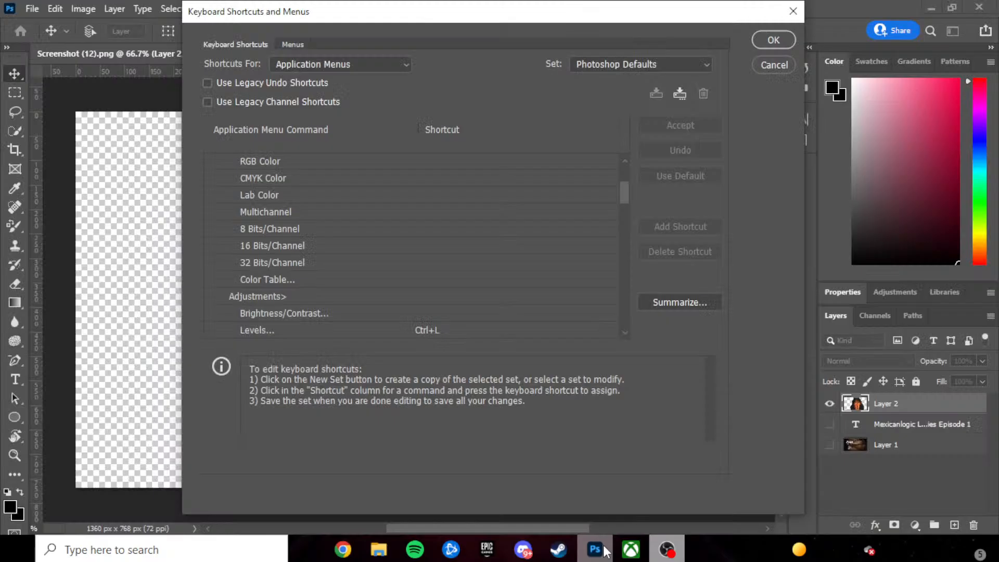
left_click(783, 17)
left_click(52, 11)
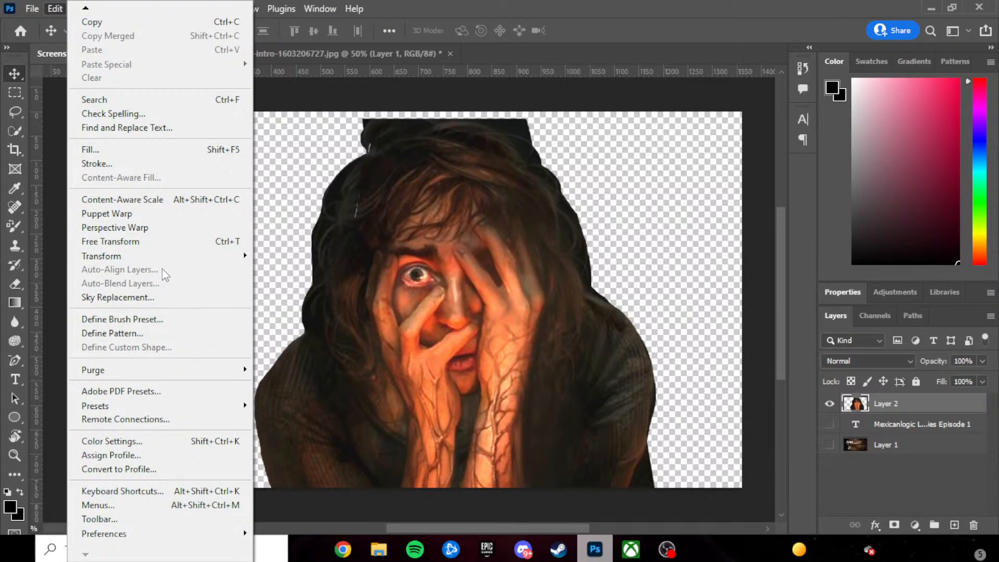
left_click(199, 202)
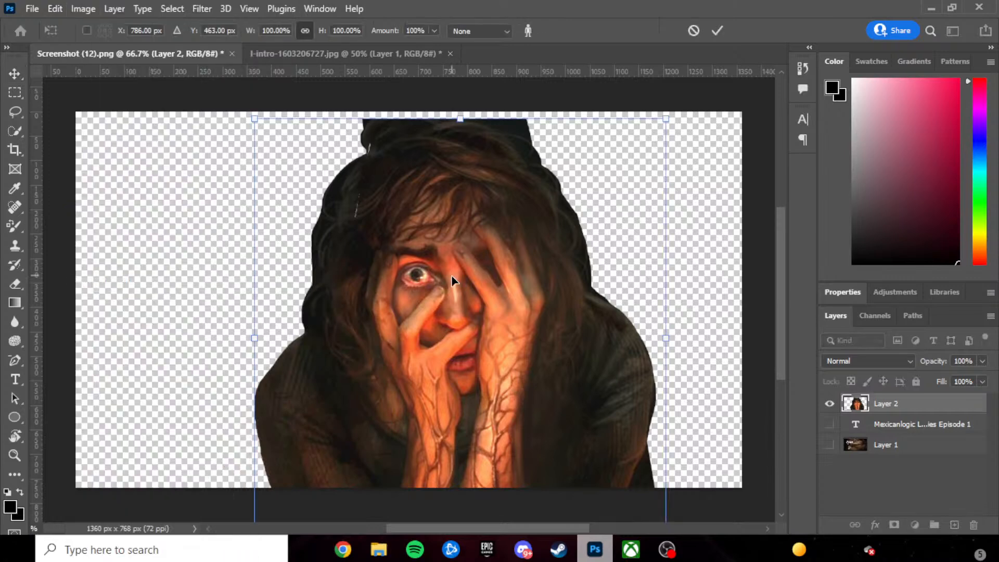
- Try shrinking the figure cutout to about 86% width and 97% height, and undo the scaling
left_click_drag(252, 119, 311, 133)
left_click(55, 8)
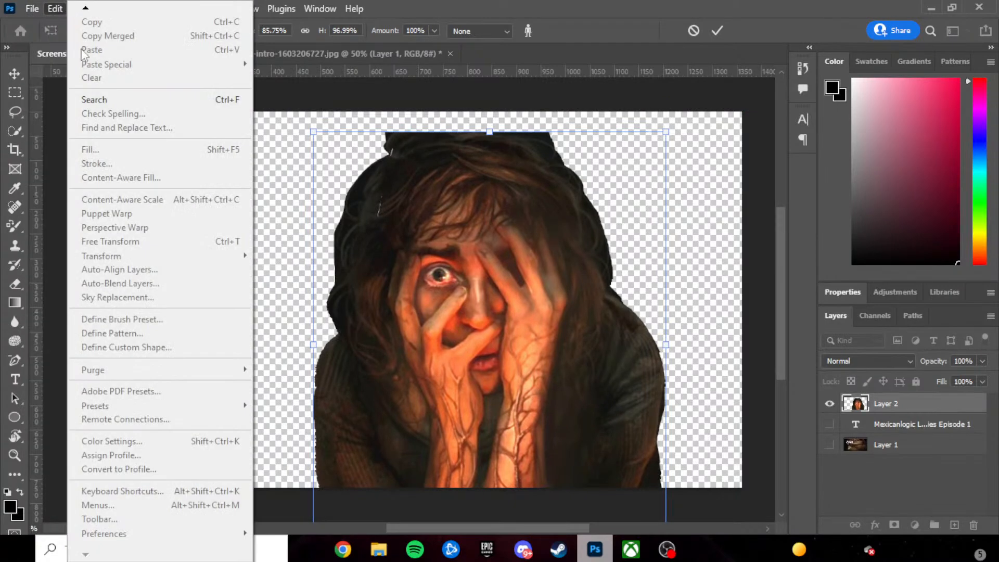
mouse_move(91, 8)
mouse_move(90, 9)
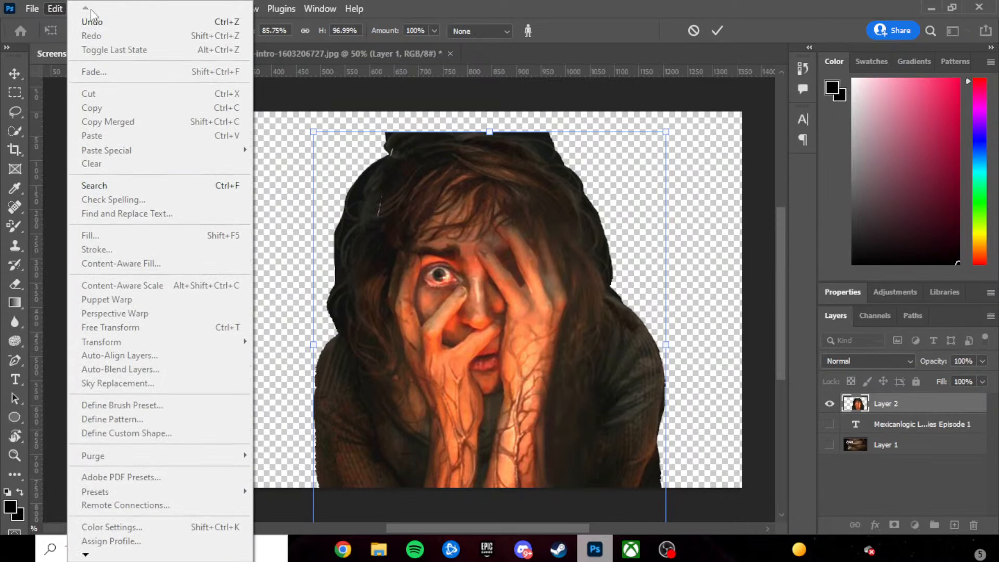
left_click(92, 20)
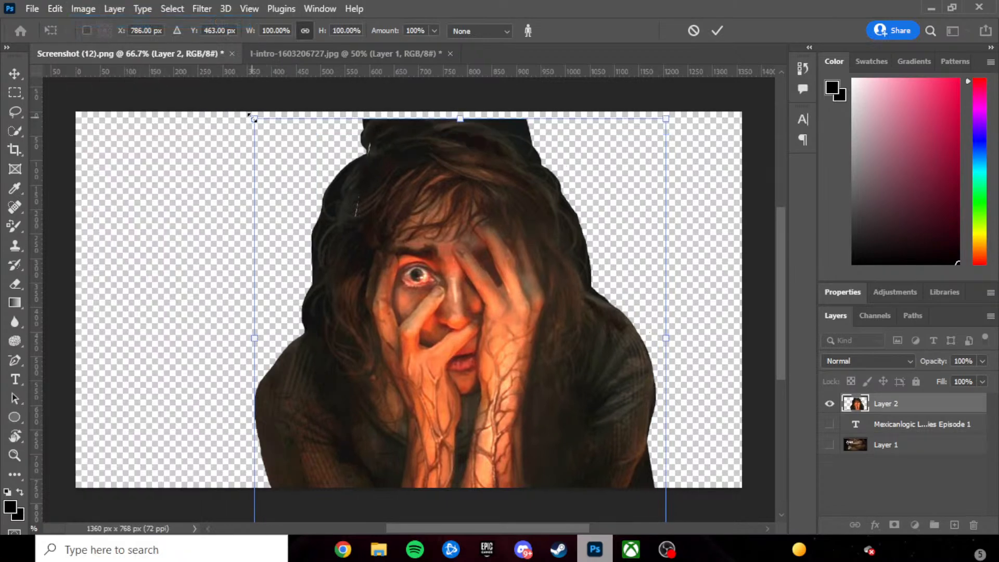
- Try two small resizes of the figure from its upper-left corner, undoing each one
left_click_drag(250, 115, 263, 98)
left_click(54, 9)
left_click(78, 20)
mouse_move(250, 113)
left_mouse_down()
mouse_move(273, 142)
mouse_move(263, 117)
left_mouse_up()
left_click(57, 7)
left_click(89, 22)
- Try enlarging the figure to about 103.7% and shrinking it to about 73.5% by 87%, undoing each attempt
mouse_move(255, 119)
left_mouse_down()
mouse_move(283, 149)
mouse_move(247, 110)
left_mouse_up()
left_click(55, 9)
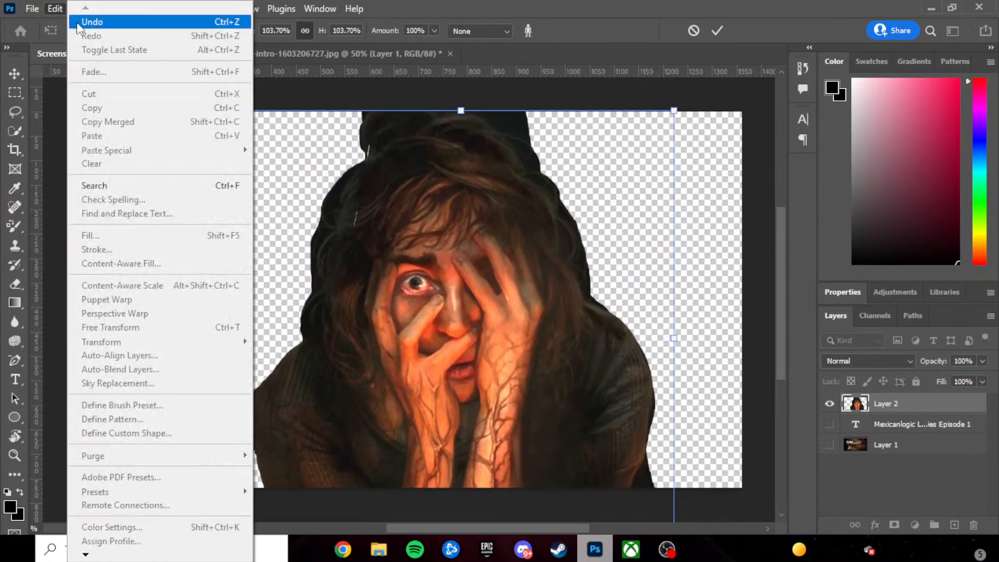
left_click(71, 20)
left_click_drag(258, 123, 363, 175)
left_click(58, 10)
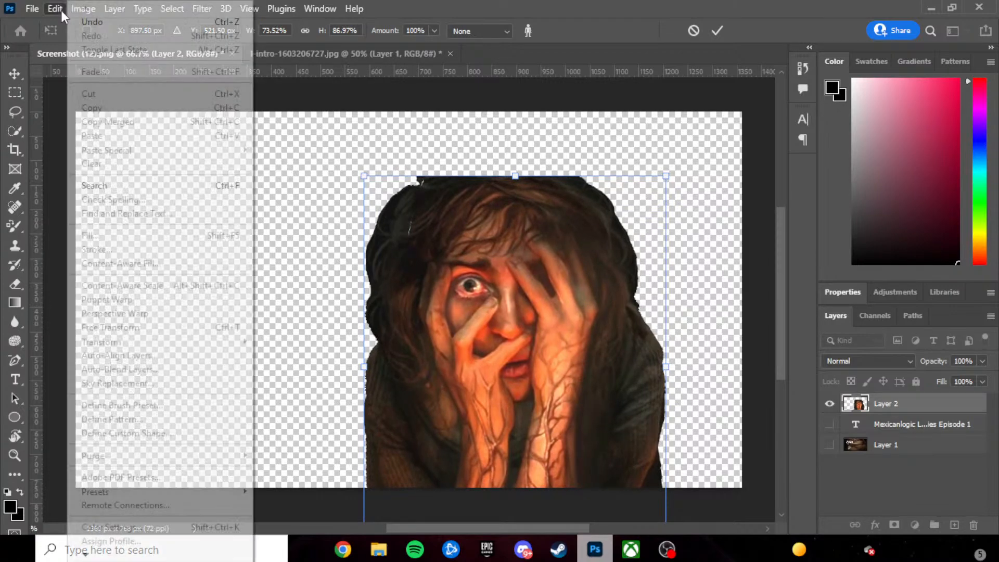
left_click(93, 22)
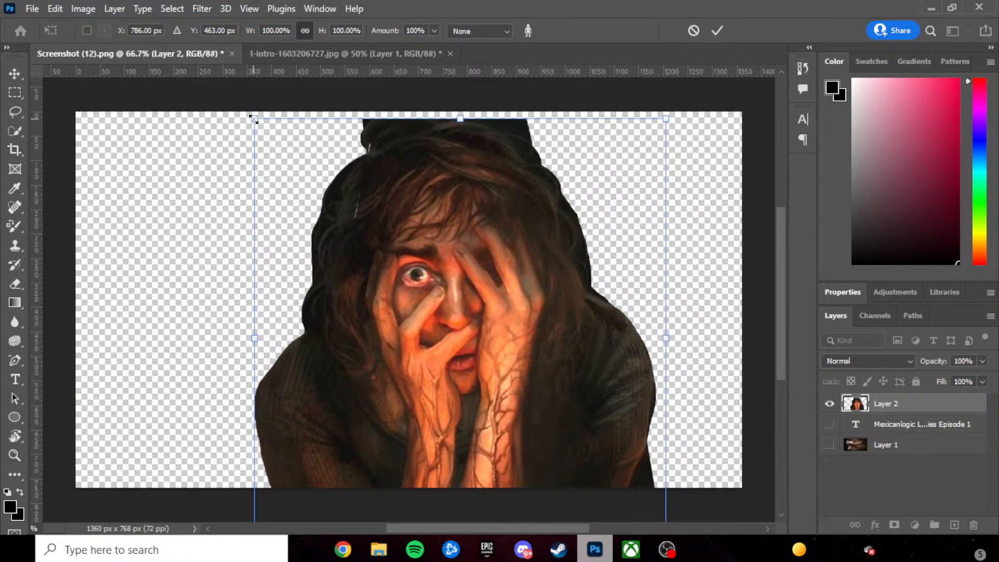
- Try shrinking the figure to about 82% width and 88% height, and undo that scaling
left_click_drag(253, 118, 328, 170)
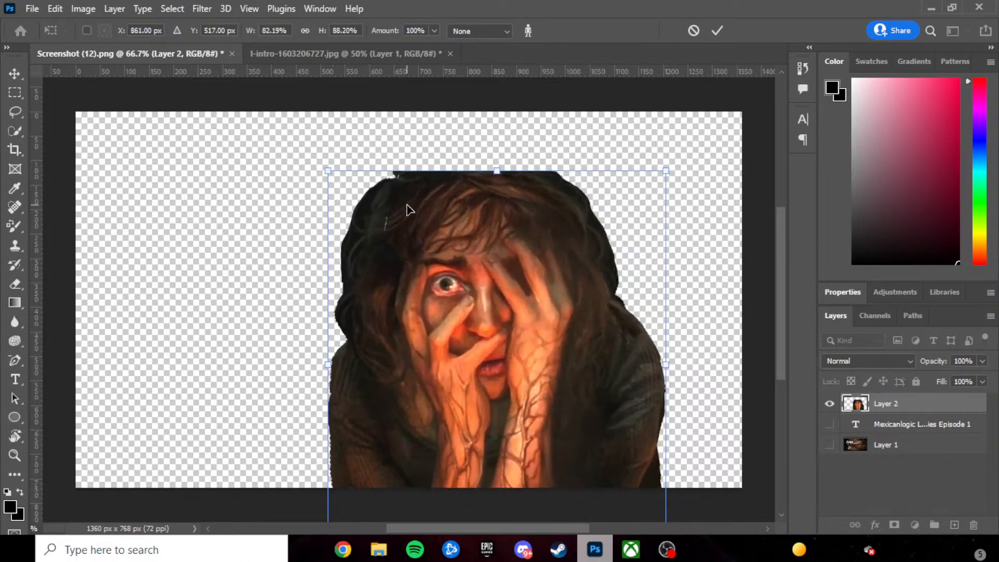
left_click(39, 8)
mouse_move(57, 13)
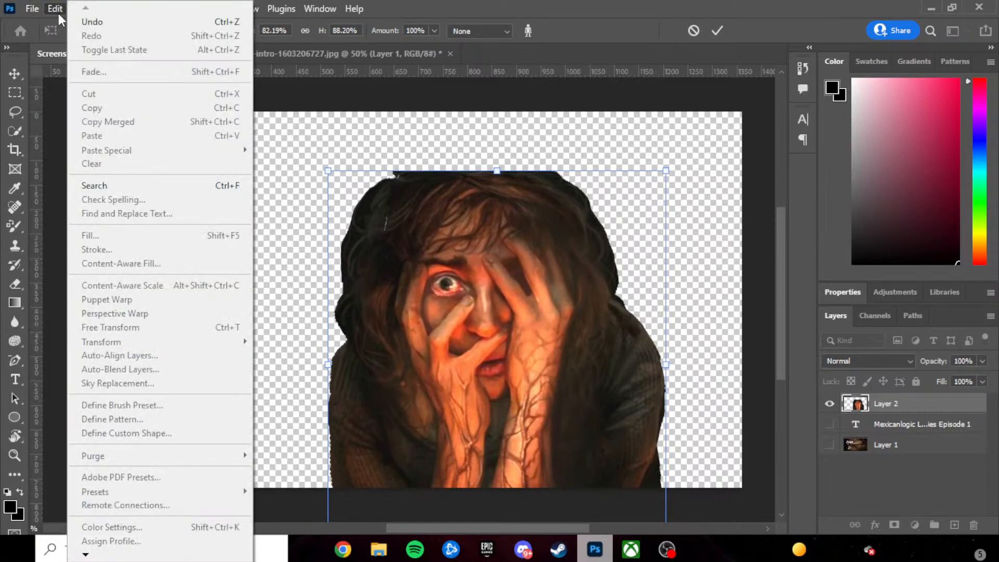
left_click(92, 22)
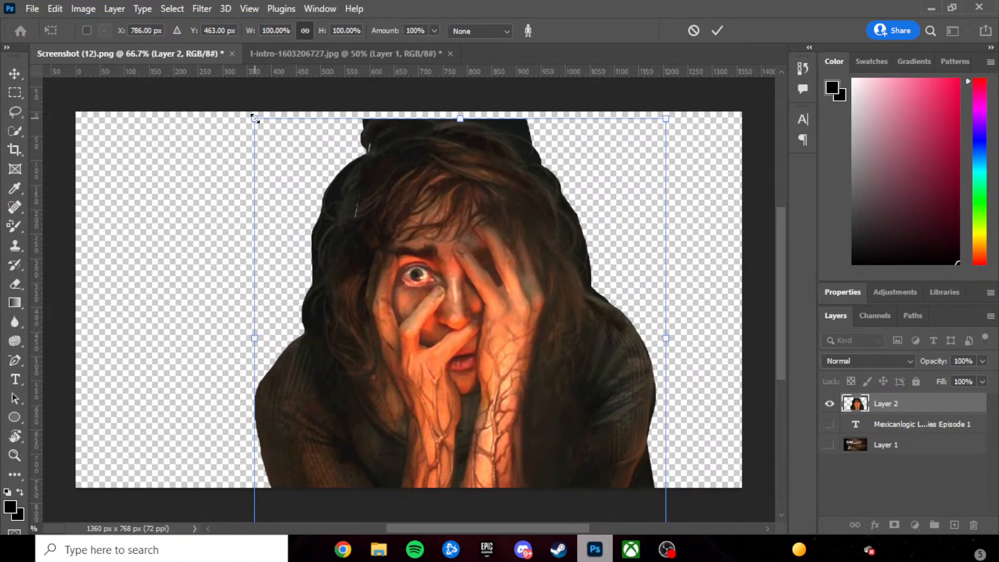
- Scale the figure proportionally to about 75.5% and move it to the right end of the canvas
key("Tab")
key("Tab")
left_click_drag(254, 119, 292, 185)
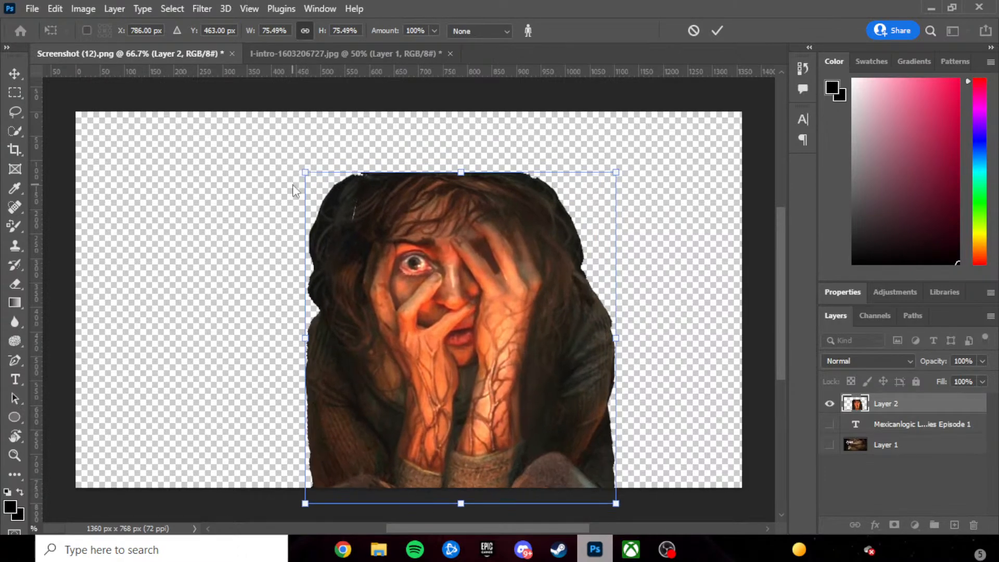
left_click_drag(458, 272, 647, 350)
- Try enlarging the figure proportionally to about 94%, and undo the enlargement
scroll(621, 384, "down", 2)
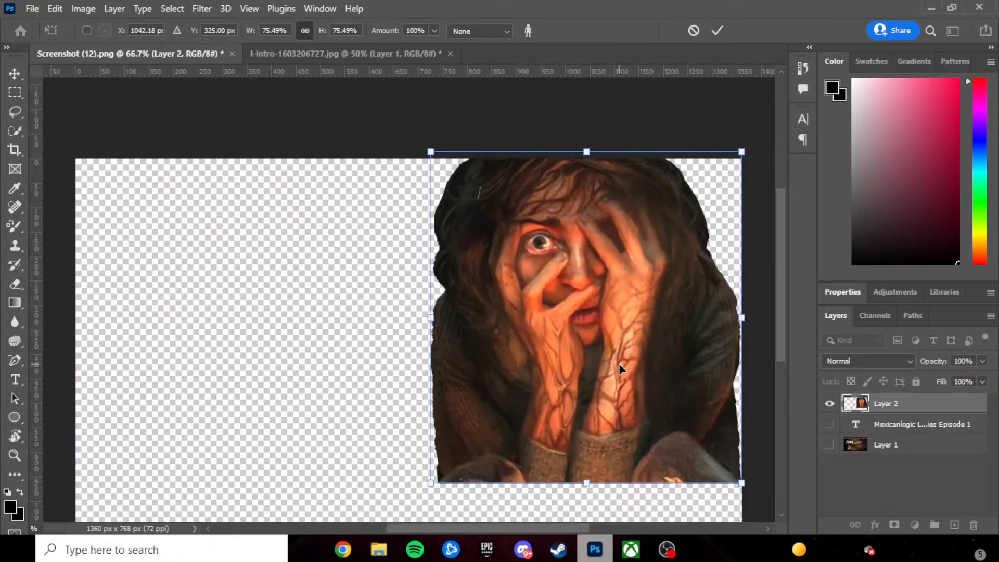
left_click_drag(738, 423, 710, 448)
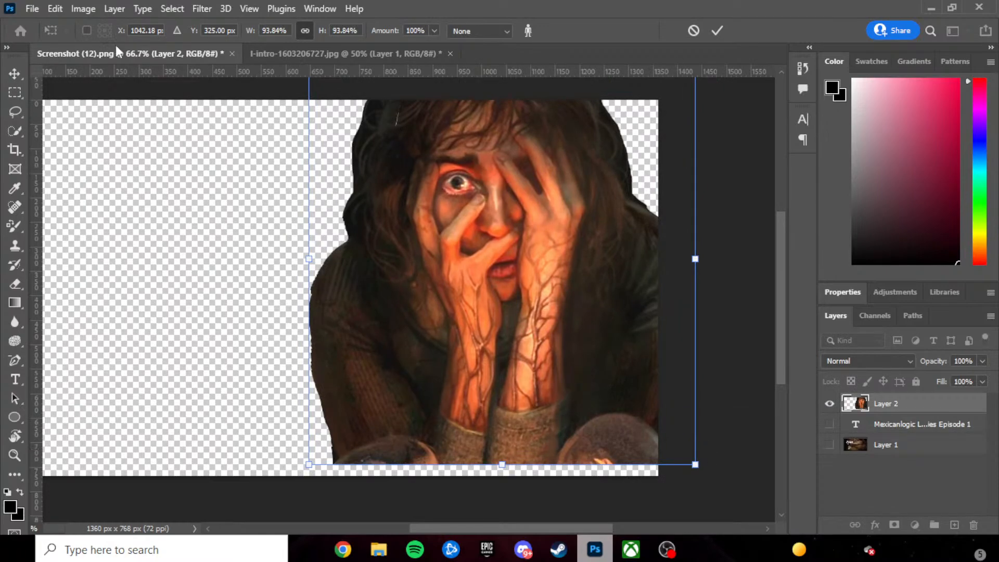
left_click(52, 7)
left_click(91, 18)
- Undo the figure's move and its proportional scaling while keeping the transform active
left_click(55, 8)
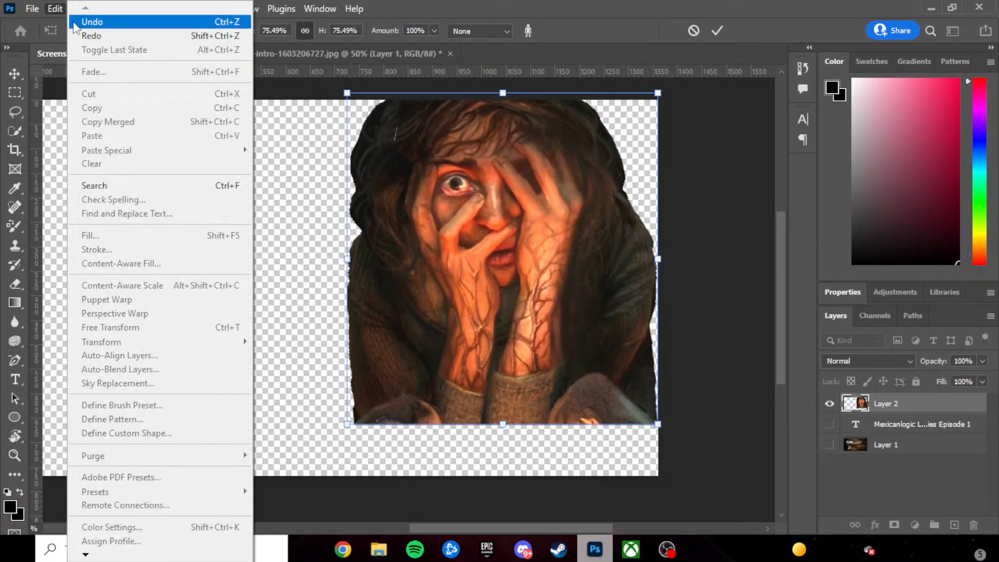
left_click(91, 18)
left_click(53, 9)
left_click(73, 19)
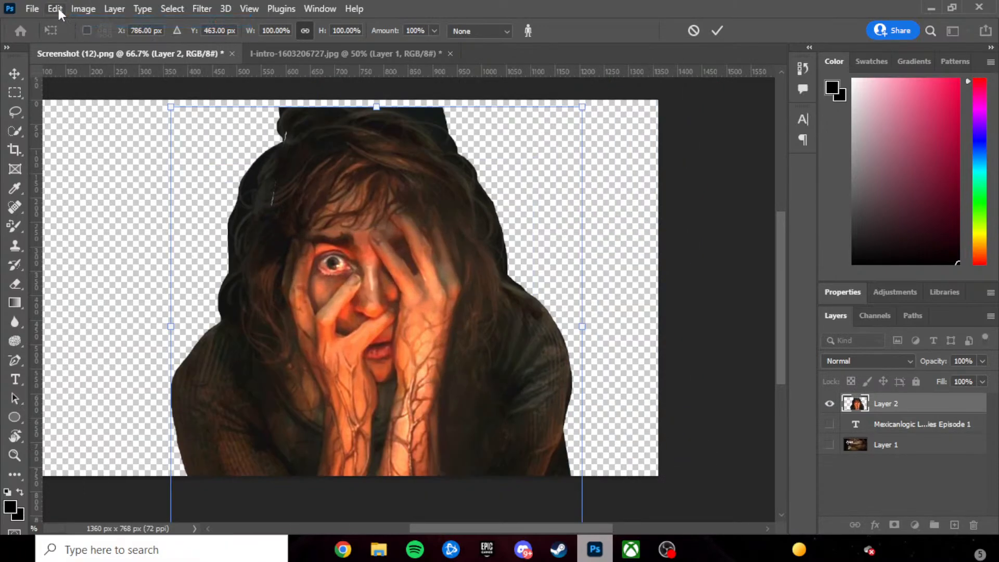
left_click(58, 9)
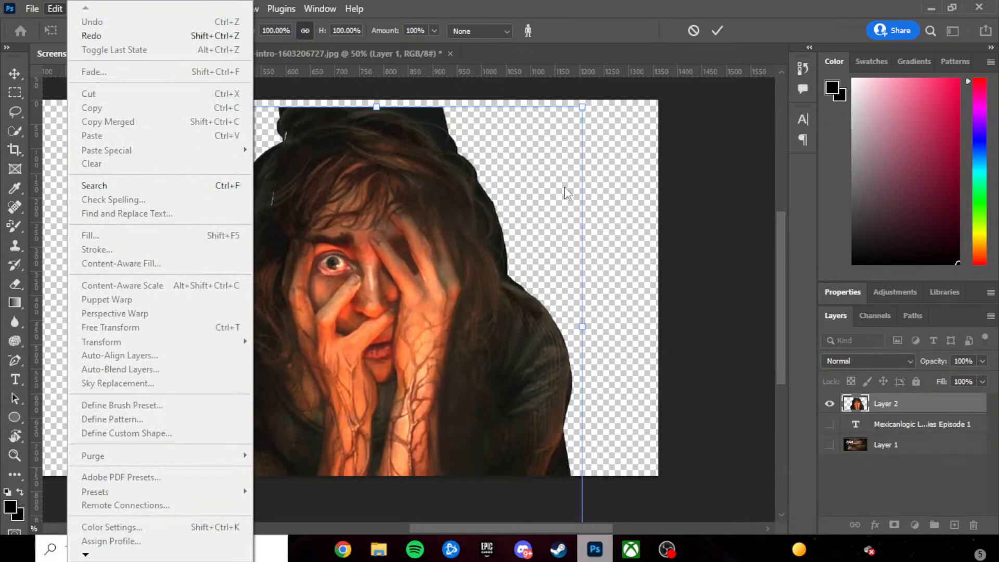
left_click(641, 204)
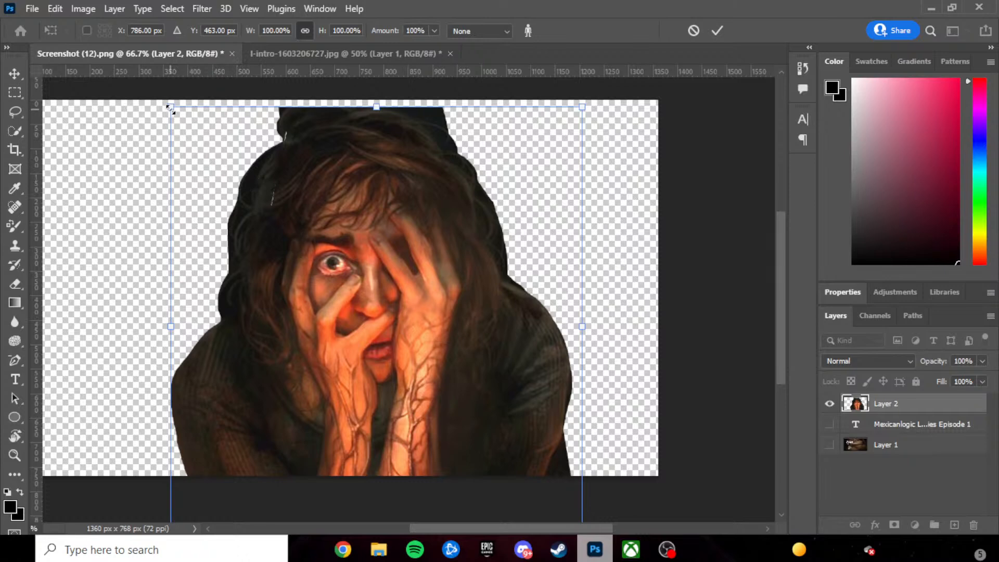
- Shrink the figure to about 42% width and 67% height and move it to the canvas's right side
left_click_drag(169, 108, 164, 141)
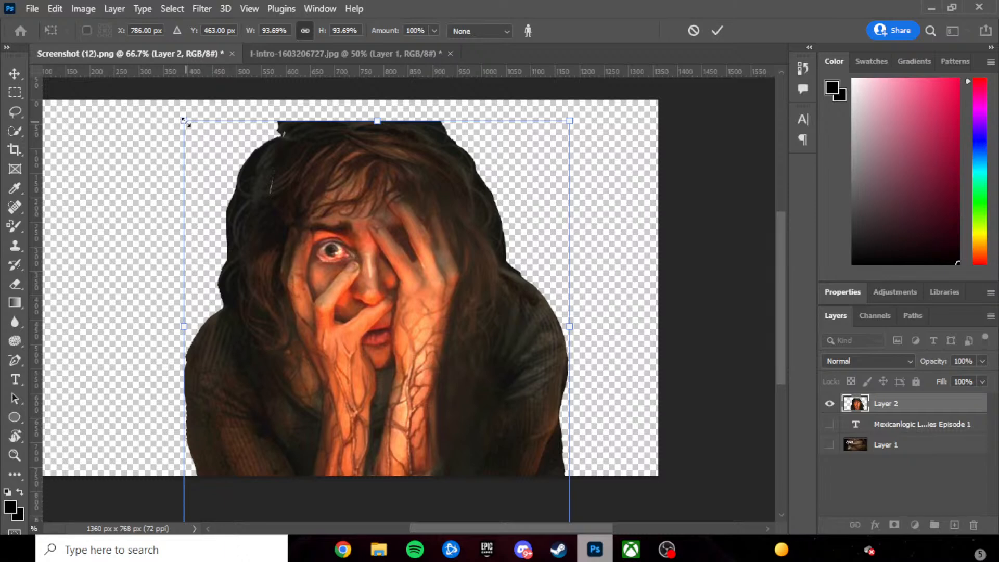
left_click_drag(188, 126, 398, 239)
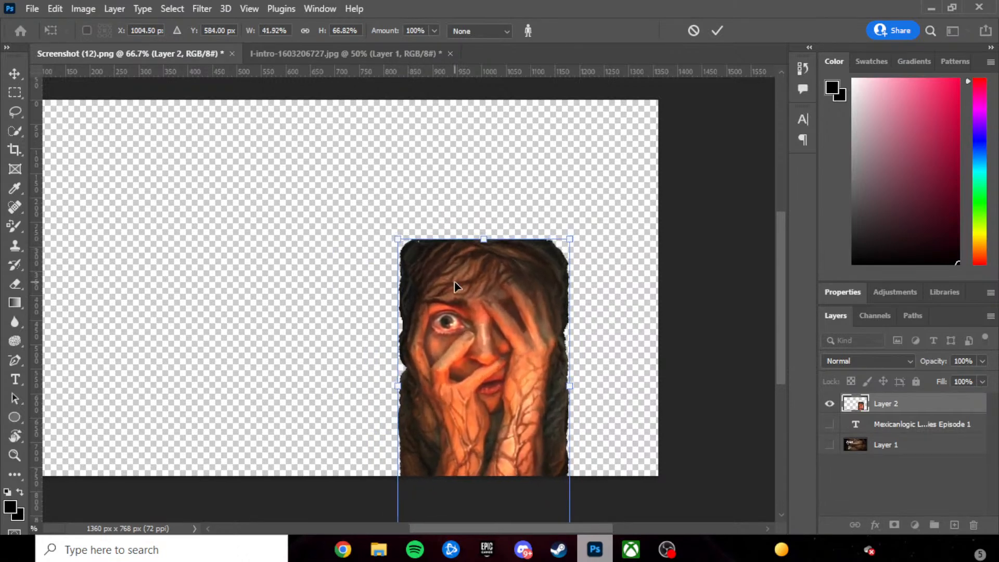
left_click_drag(514, 323, 655, 422)
- Show the title text layer and the Layer 1 background, and select the text layer
left_click(826, 431)
left_click(827, 440)
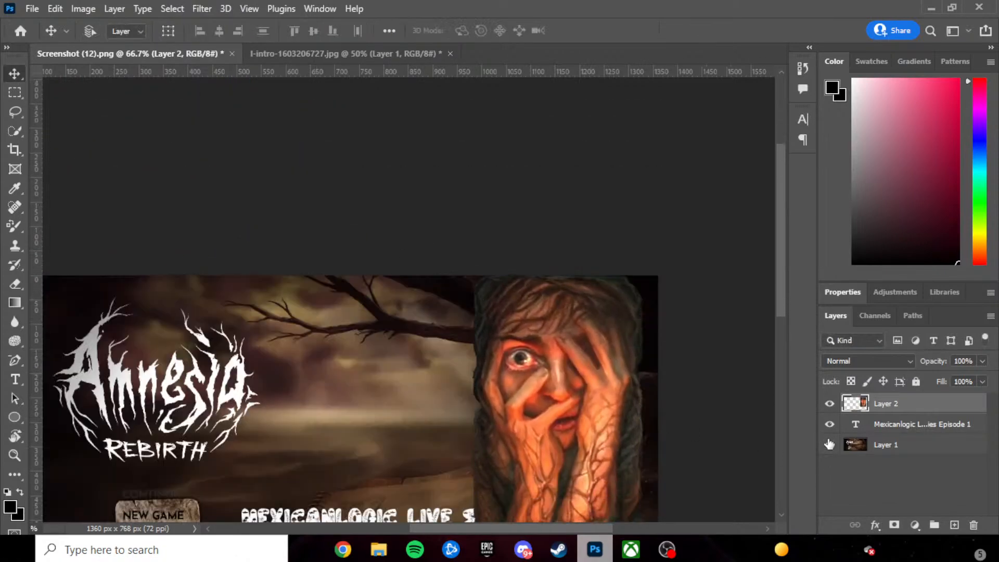
scroll(641, 400, "down", 2)
scroll(645, 406, "down", 2)
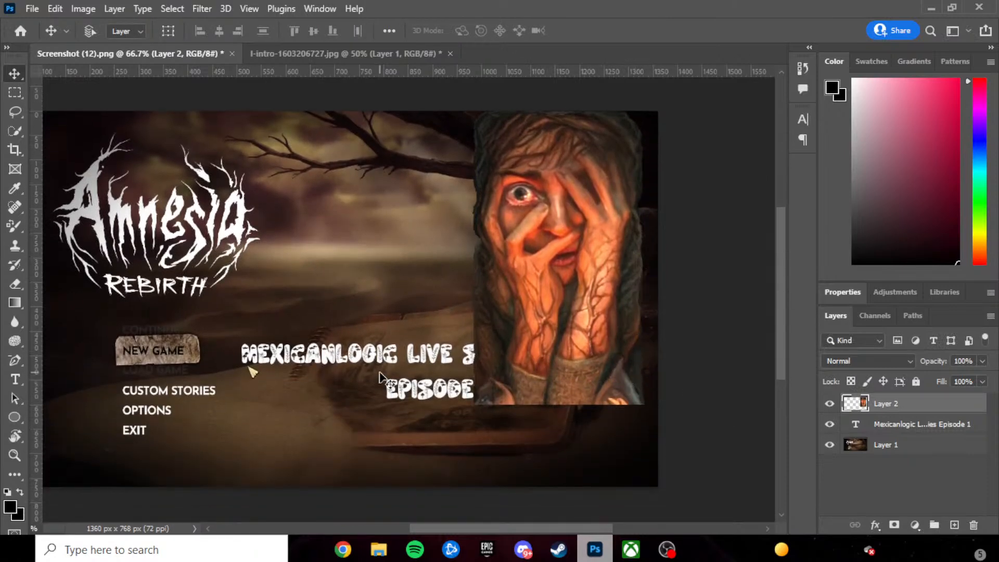
left_click(867, 422)
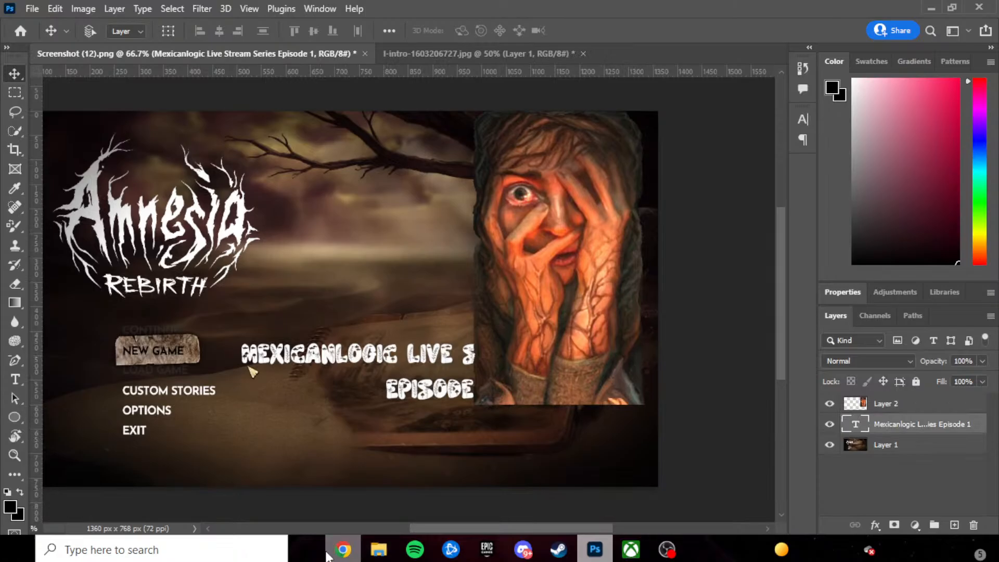
- Switch to Chrome, look at the YouTube Studio live streaming page, and mute the live trial video
left_click(343, 549)
left_click(284, 10)
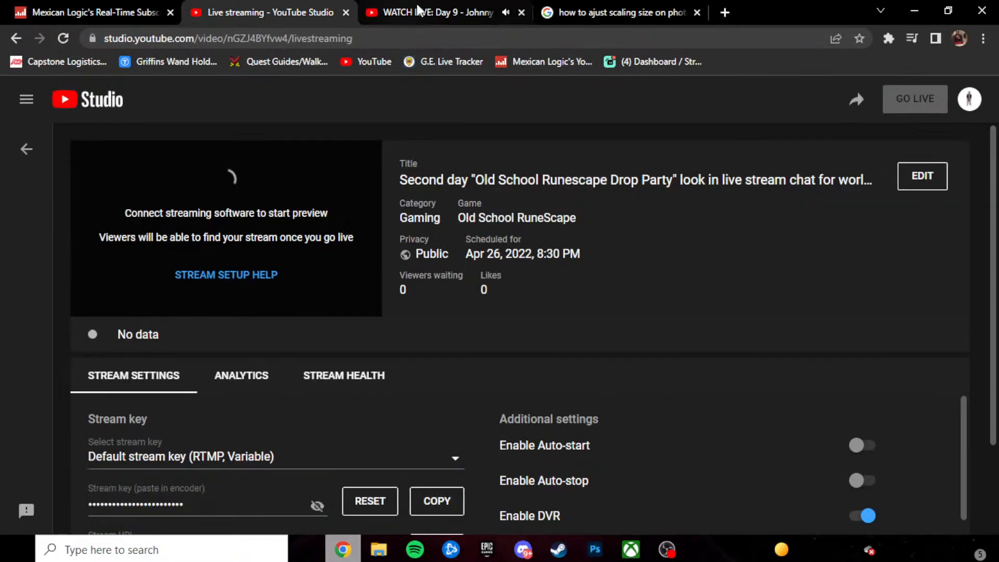
left_click(396, 11)
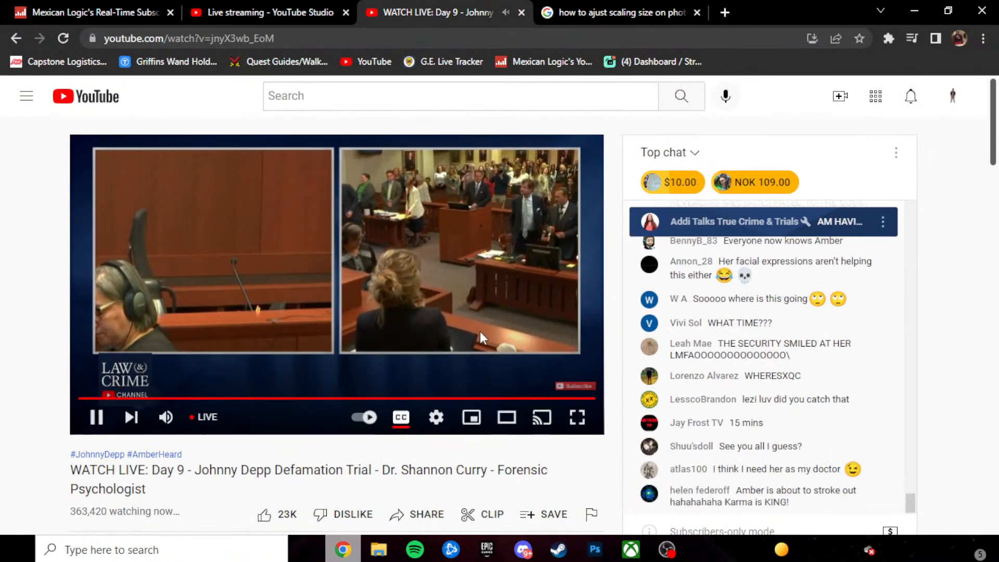
left_click(173, 424)
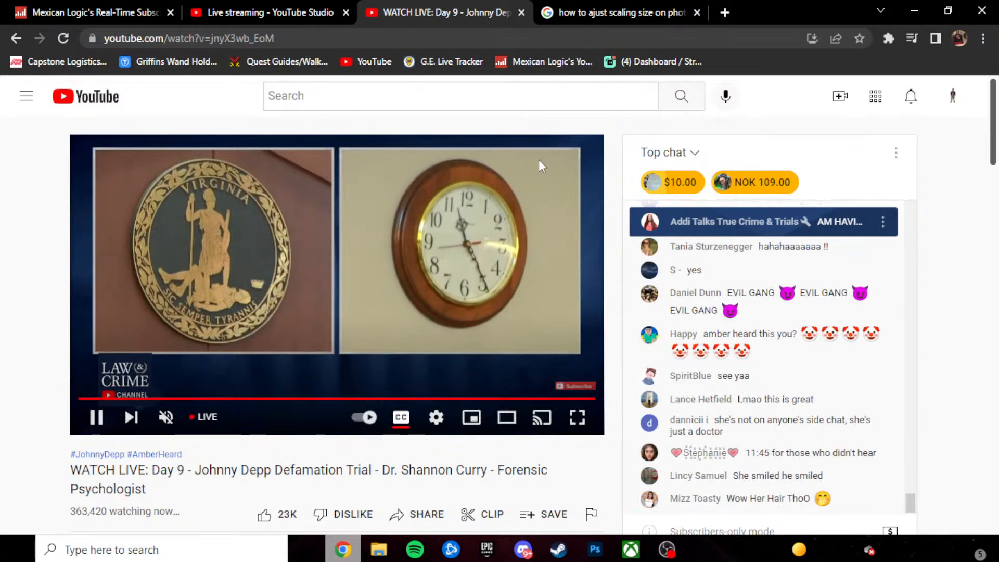
- Recheck the scaling search results, browse the trial stream's live chat, and look at the YouTube Studio tab again
left_click(614, 11)
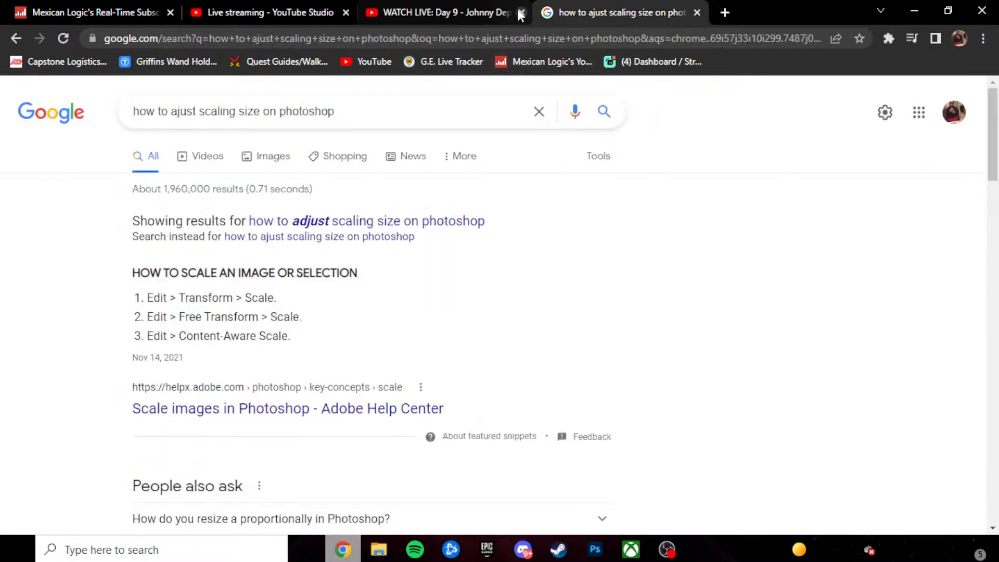
left_click(462, 12)
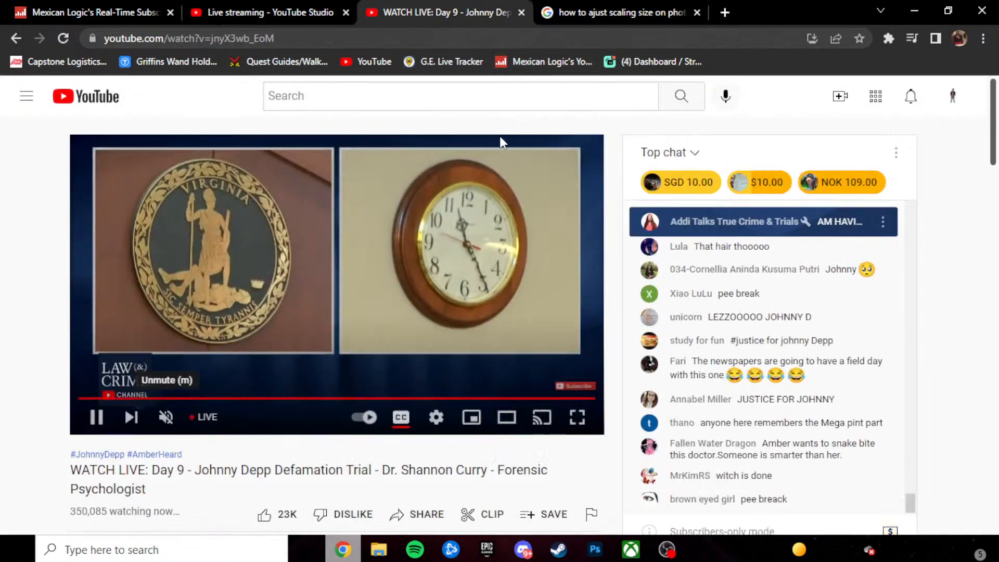
scroll(537, 182, "down", 3)
scroll(631, 251, "up", 5)
scroll(623, 249, "up", 3)
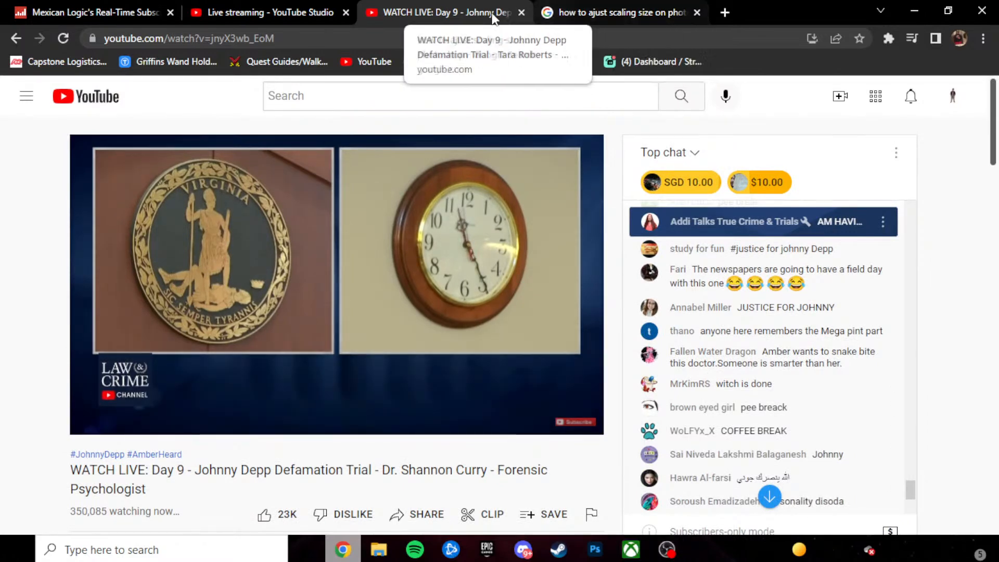
left_click(321, 13)
left_click(451, 13)
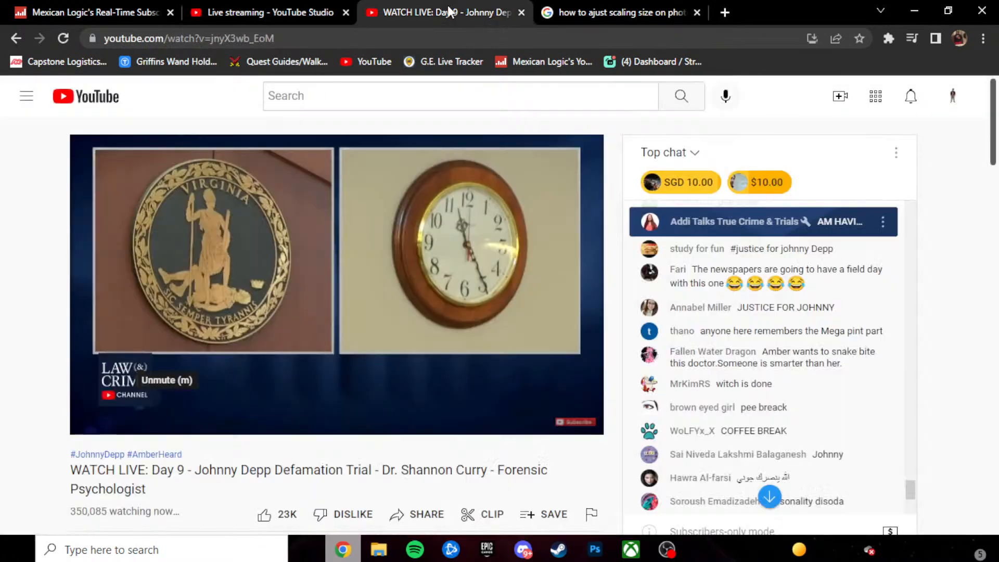
- Look over the Photoshop scaling search results and the Social Blade real-time subscriber count page
left_click(567, 13)
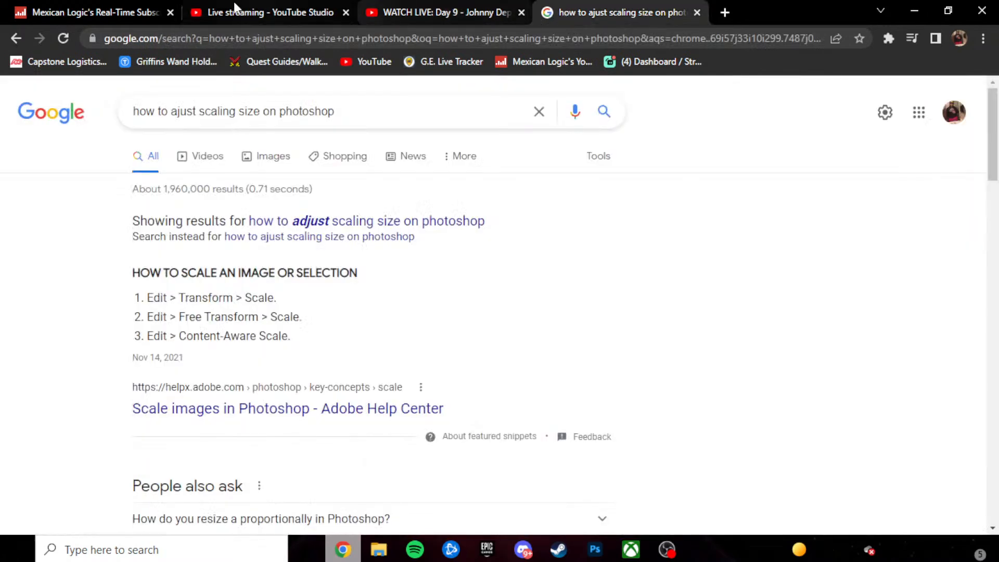
left_click(76, 11)
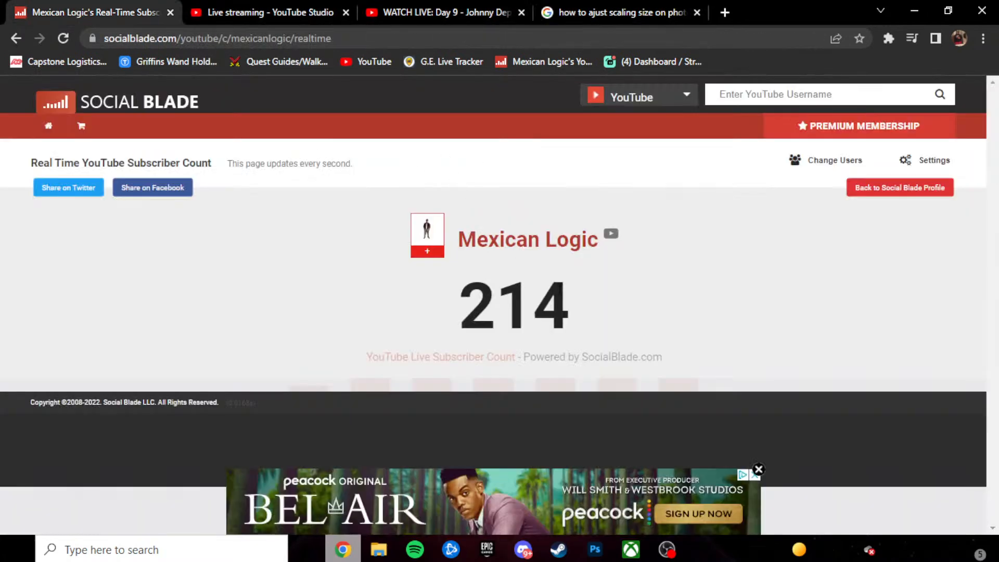
- Switch to Photoshop and move the title text down to the canvas's lower edge, below the figure cutout
left_click(595, 549)
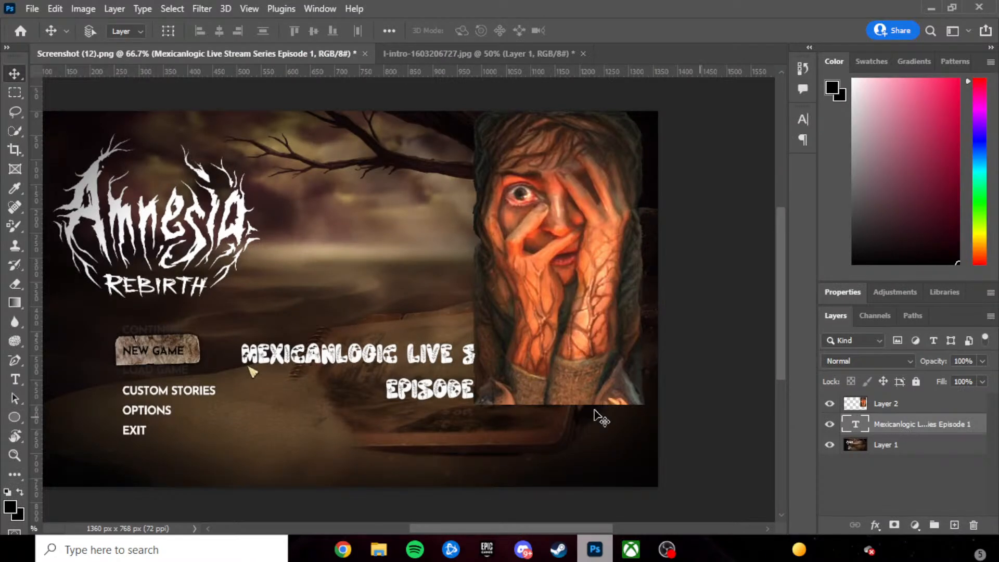
left_click_drag(398, 369, 376, 441)
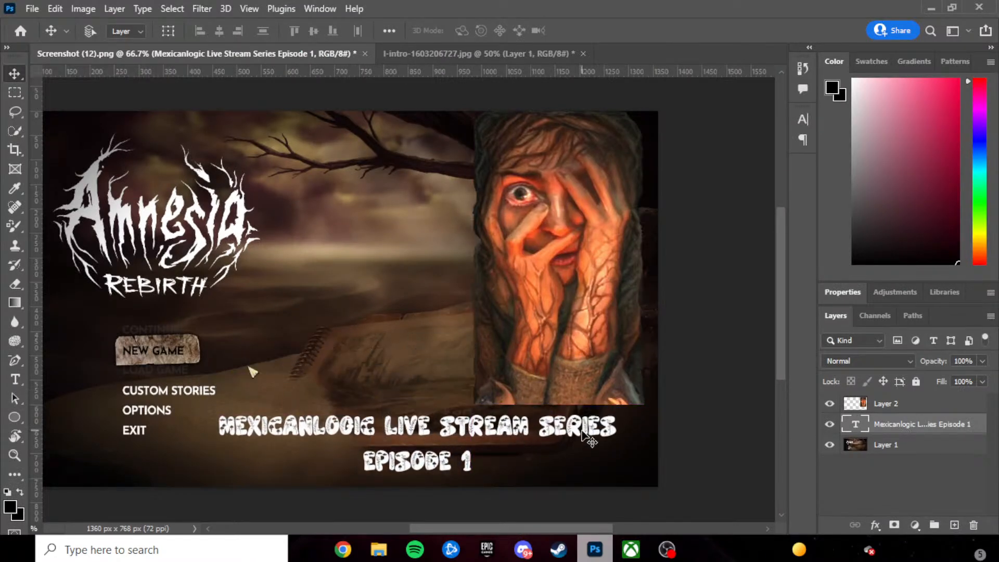
- Start a quick PNG export of the image and go to the Youtube Work folder as its destination
left_click(32, 8)
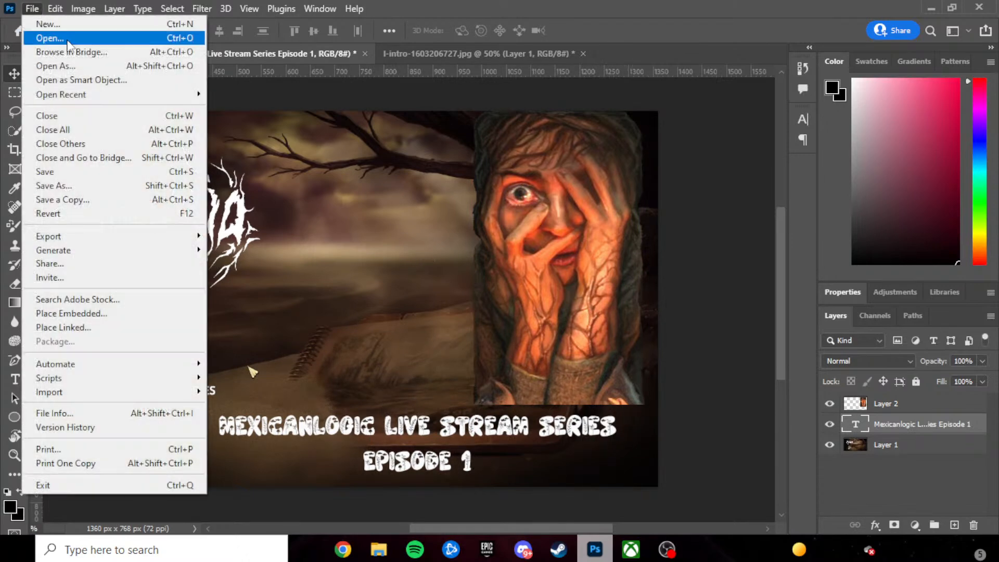
mouse_move(148, 229)
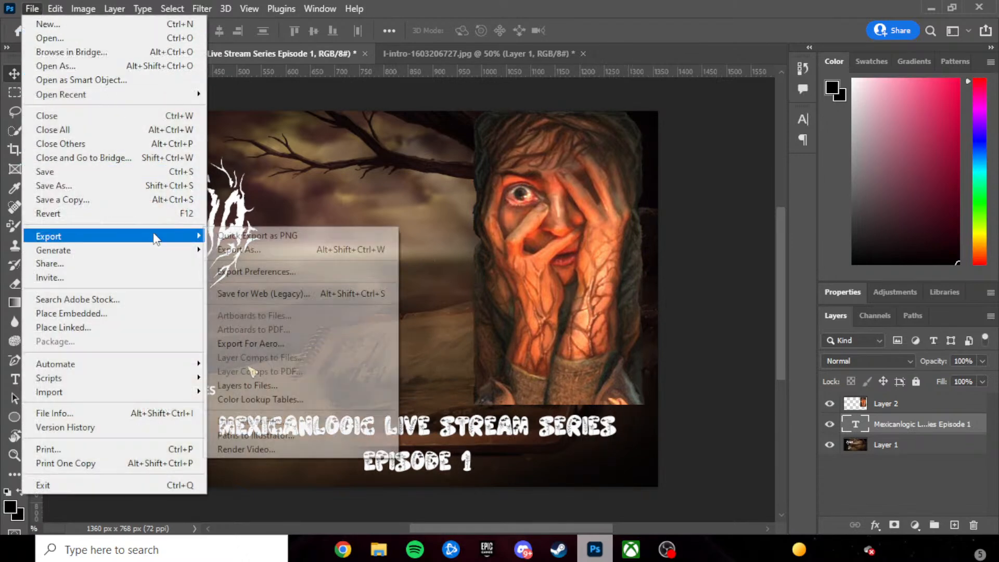
left_click(253, 235)
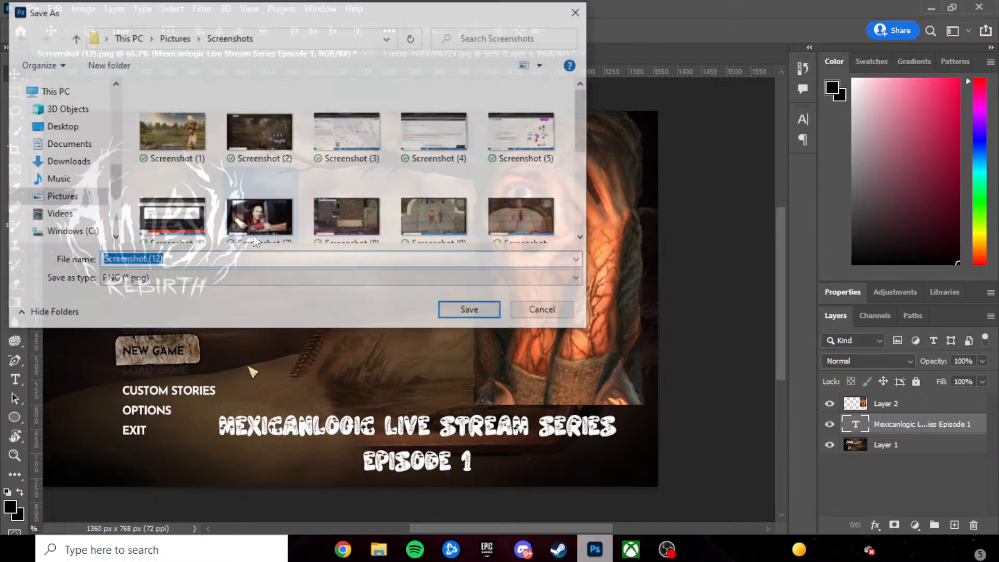
scroll(58, 159, "up", 3)
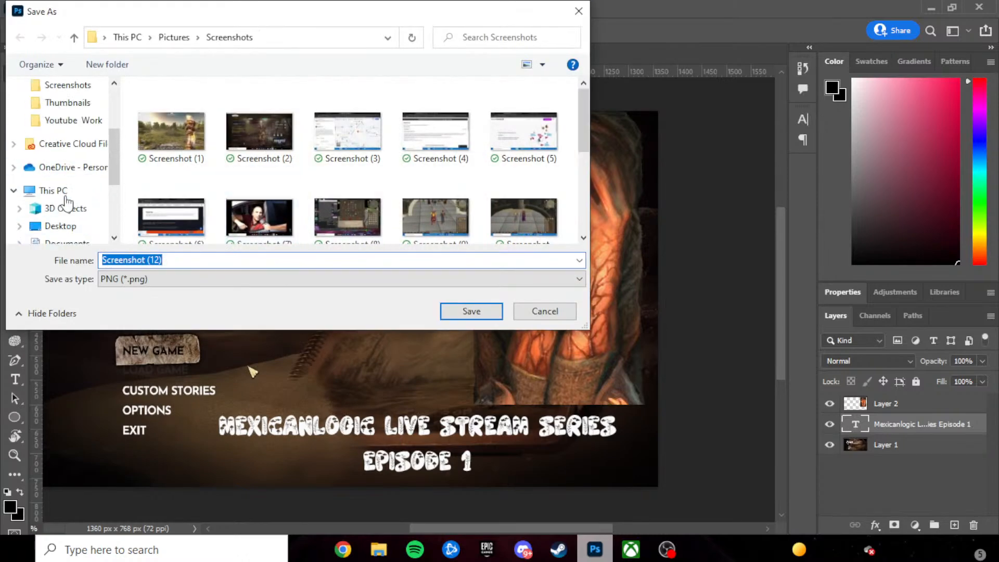
left_click(71, 172)
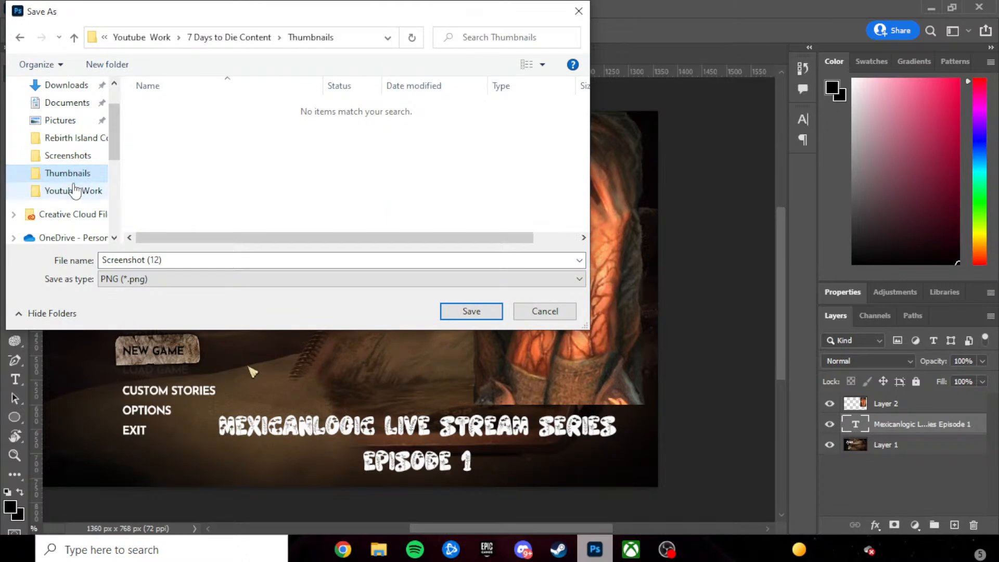
left_click(76, 191)
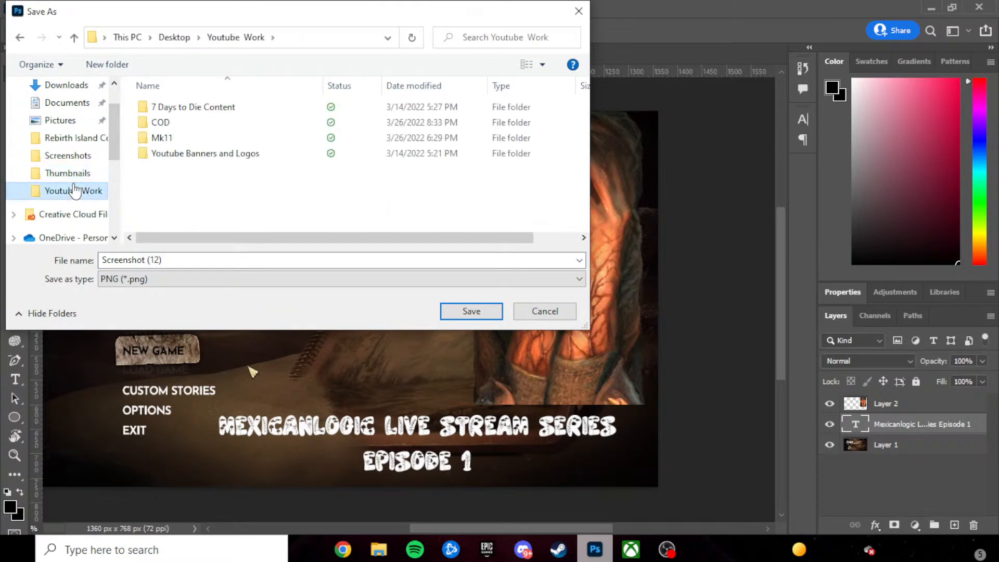
- Create a folder called "Amnesia rebirth Thumbnails" inside Youtube Work and open it
right_click(210, 178)
left_click(188, 156)
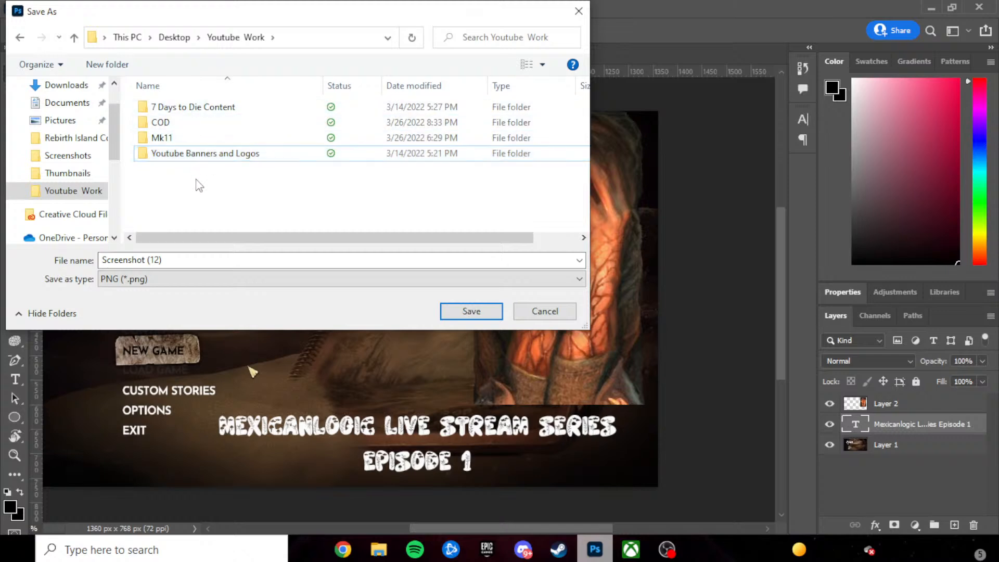
right_click(196, 179)
mouse_move(326, 409)
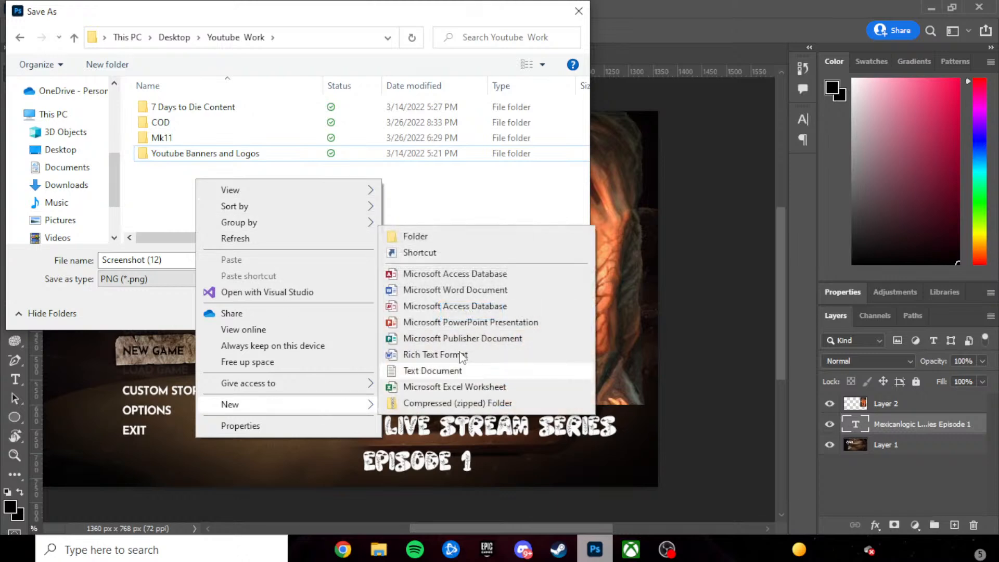
left_click(435, 232)
type("Amn")
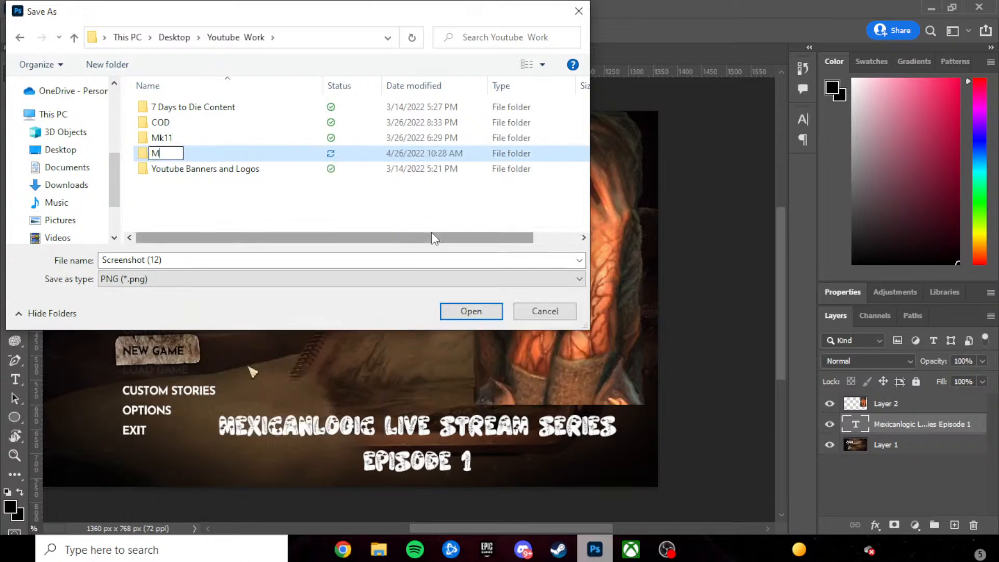
type("esia ")
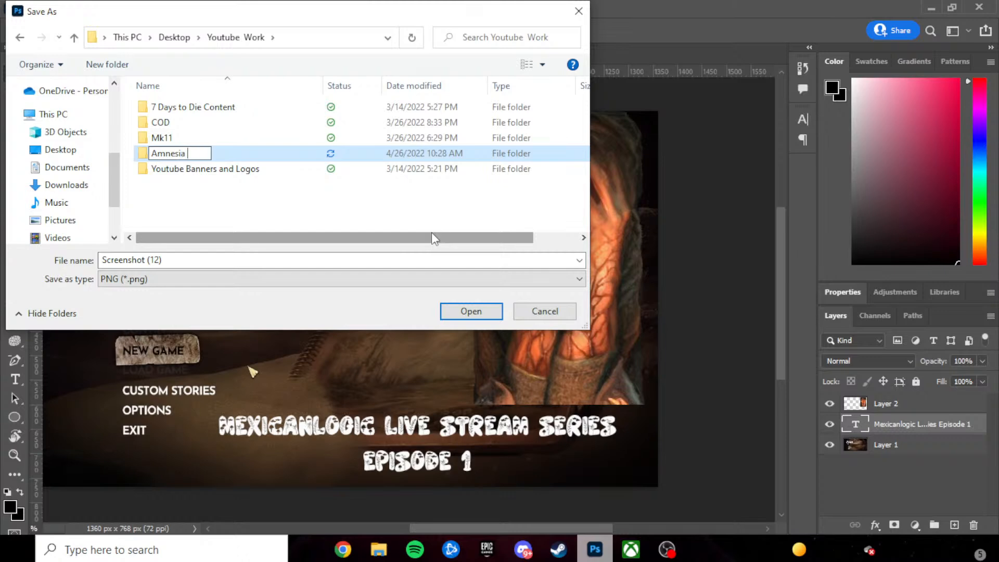
type("rebirth ")
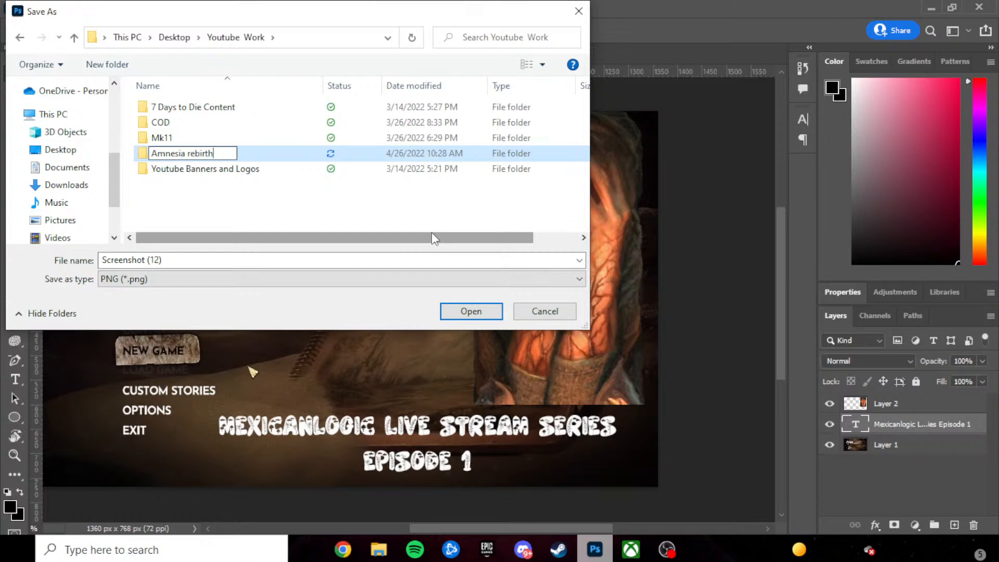
type("Thumb")
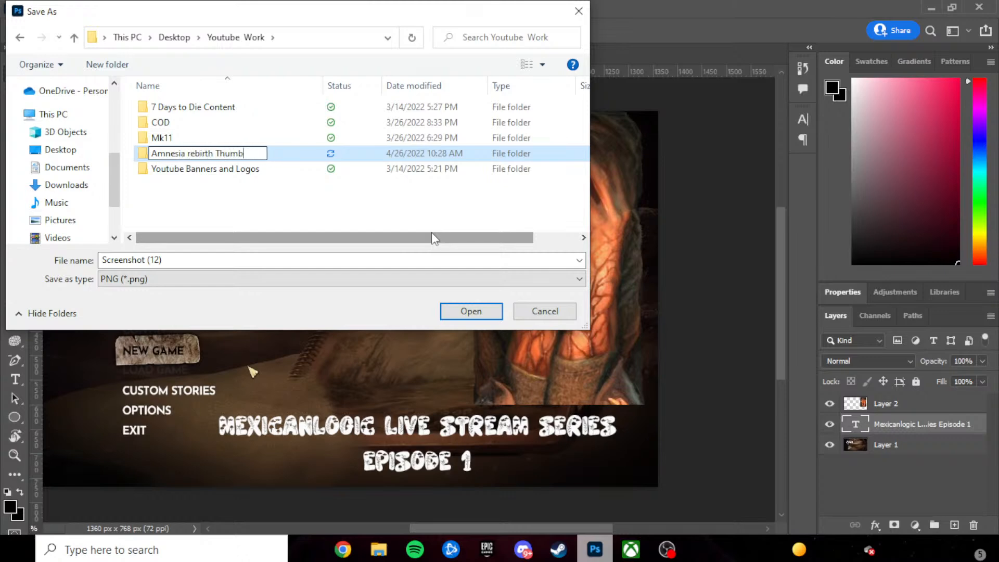
type("nails")
key("Return")
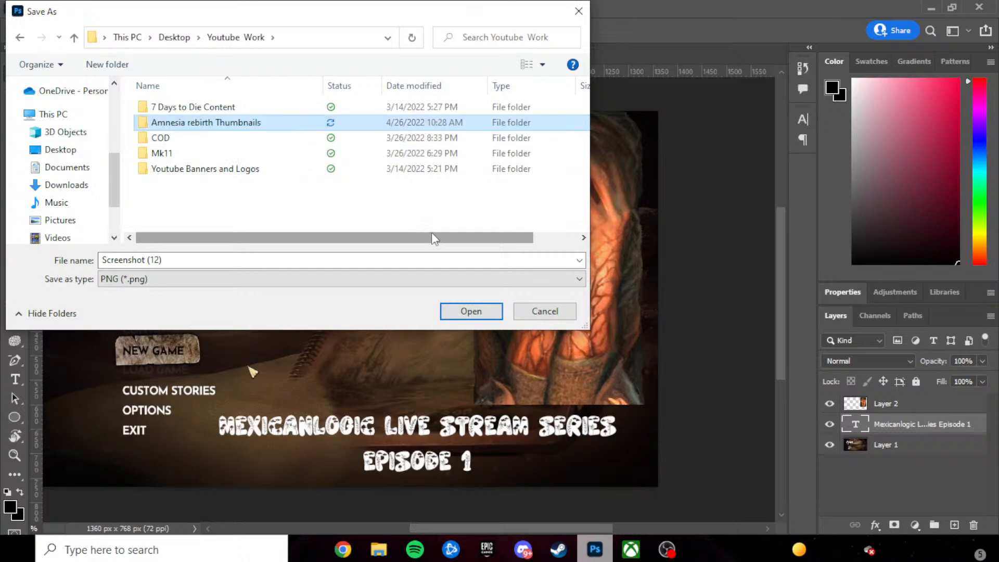
double_click(281, 127)
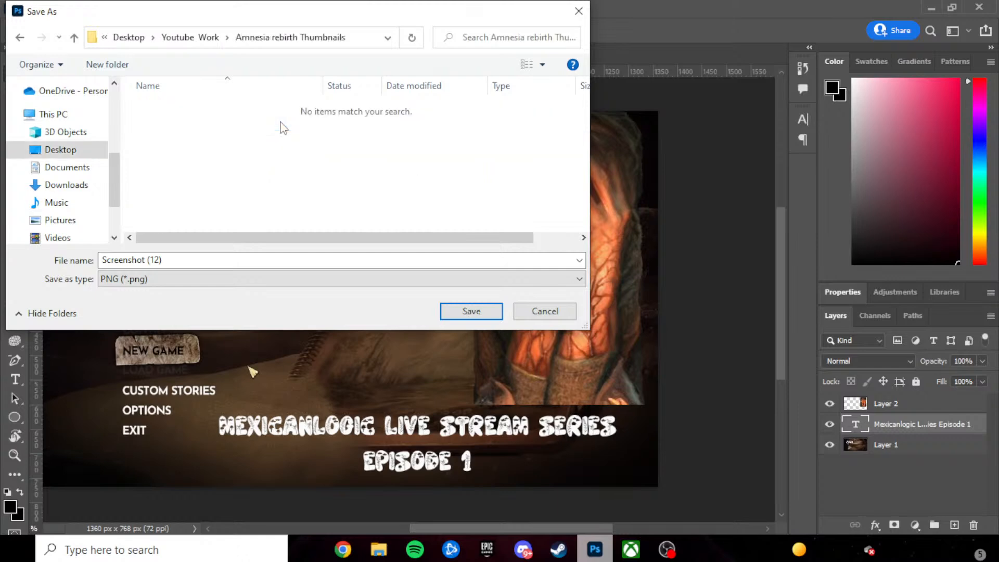
- Name the PNG file "Episode 1 Amnesia Rebirth" and save it in the new folder
left_click(130, 263)
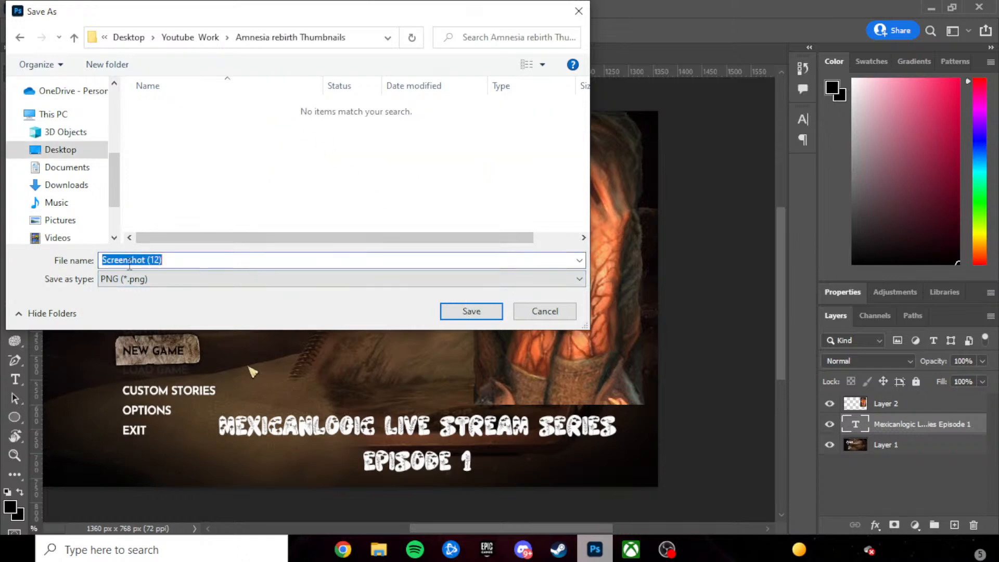
type("Episode 1 Amnesia Rebirth")
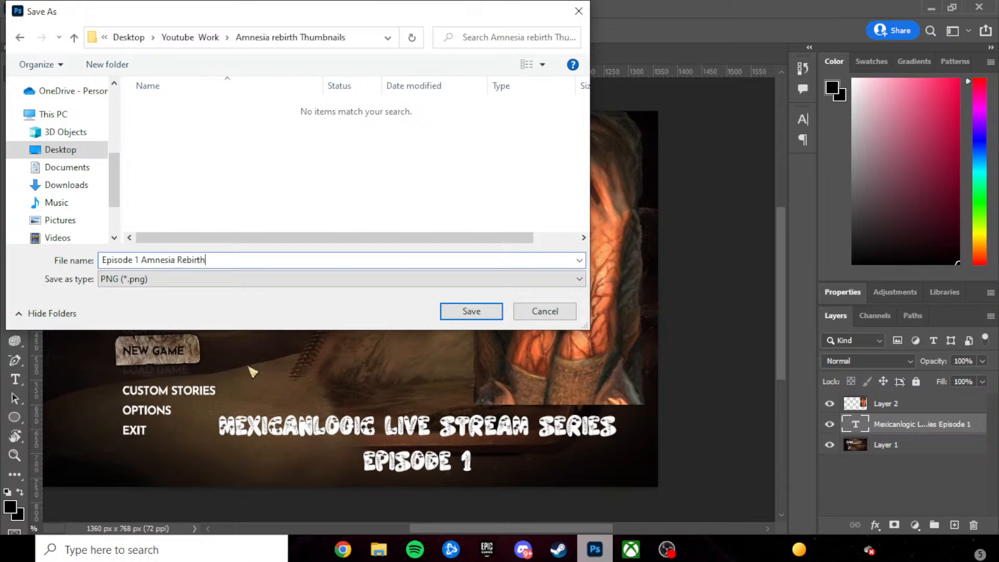
left_click(468, 311)
- Set up a second export with Export As in JPG format, with lowered quality and Copyright and Contact Info metadata
left_click(33, 9)
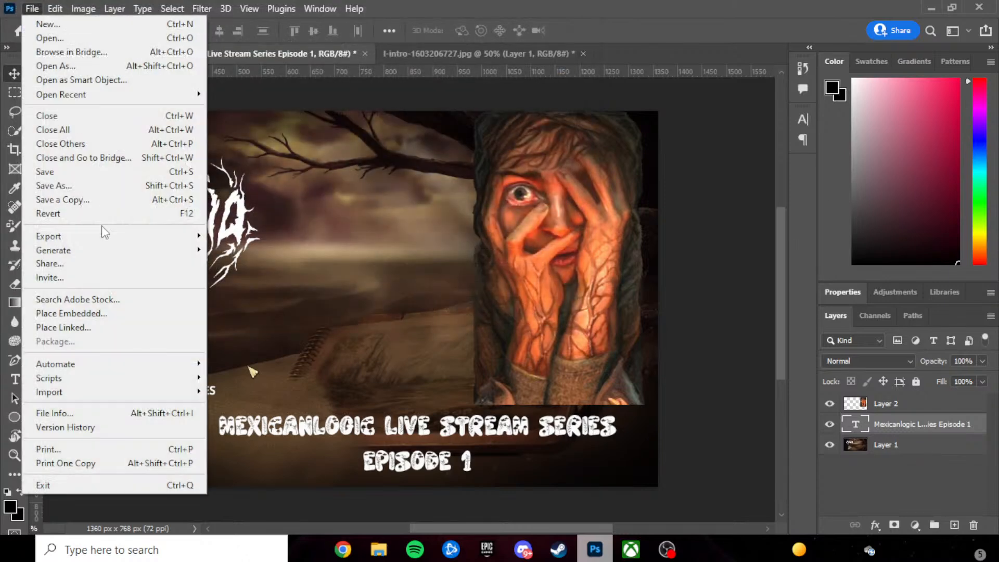
mouse_move(177, 237)
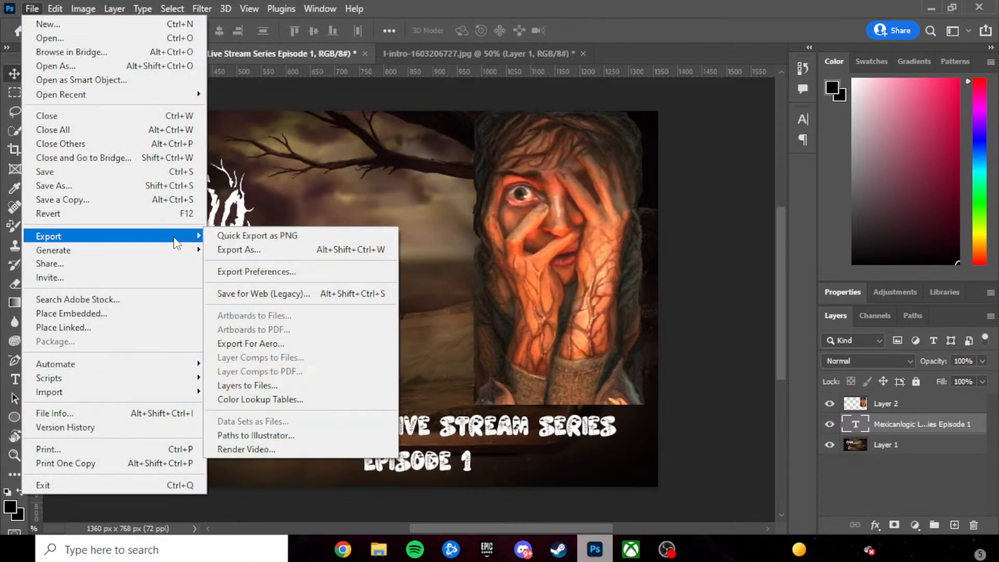
left_click(258, 250)
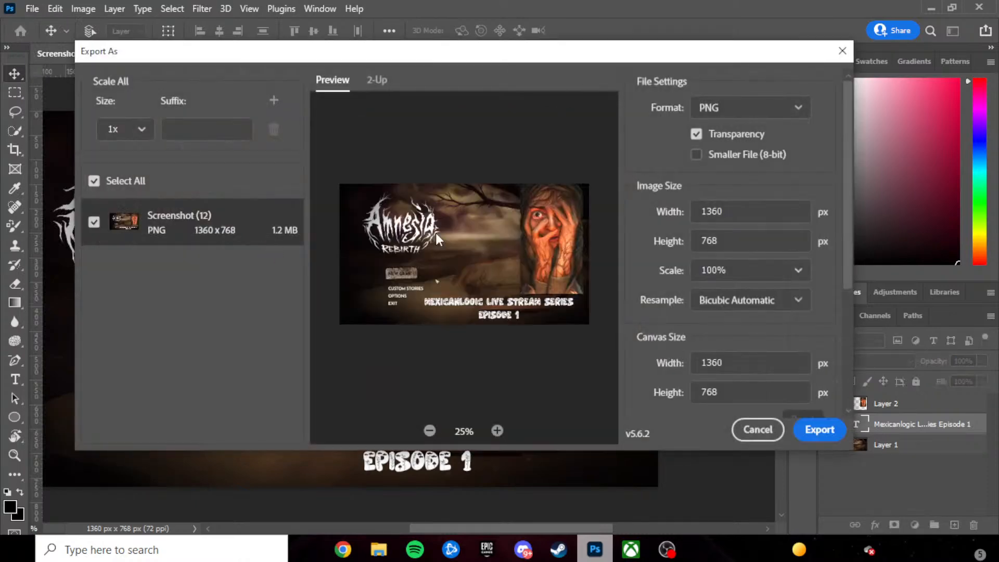
left_click(729, 106)
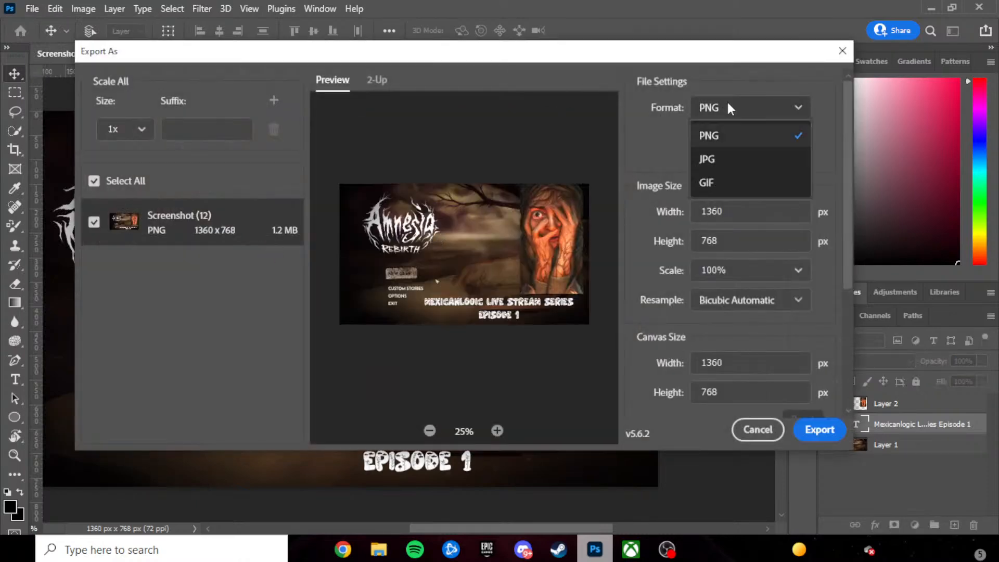
left_click(720, 158)
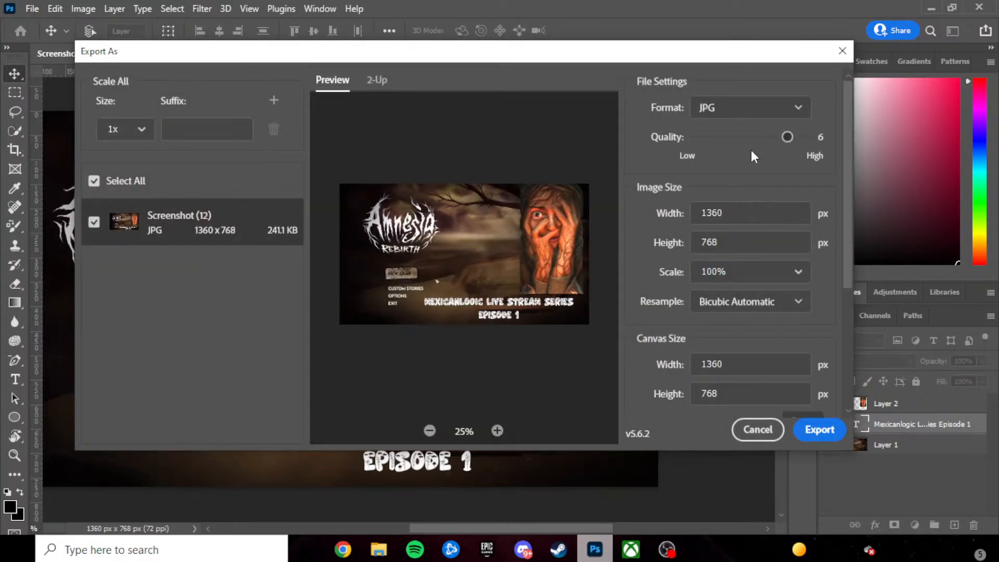
left_click_drag(787, 136, 777, 136)
scroll(757, 382, "down", 4)
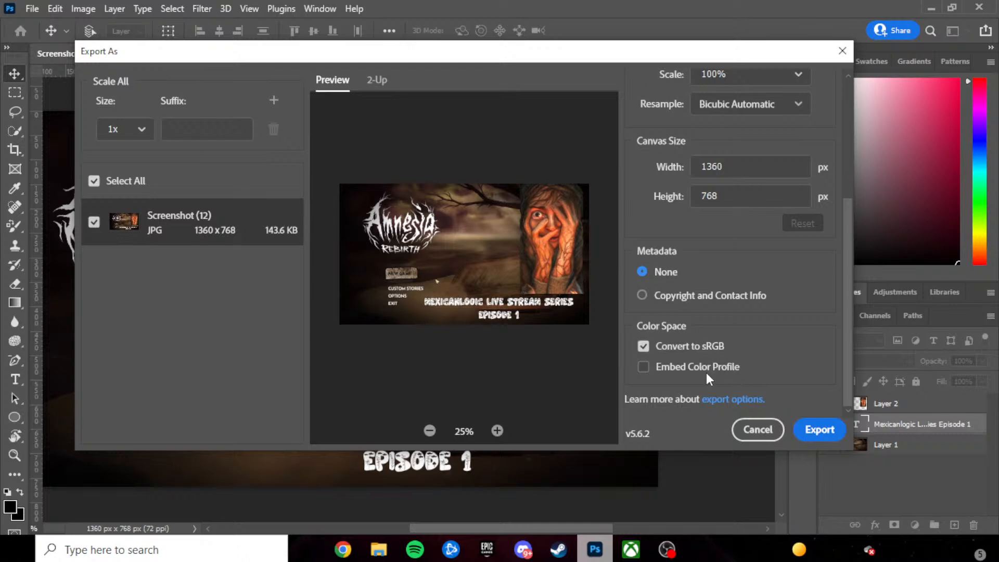
left_click(731, 295)
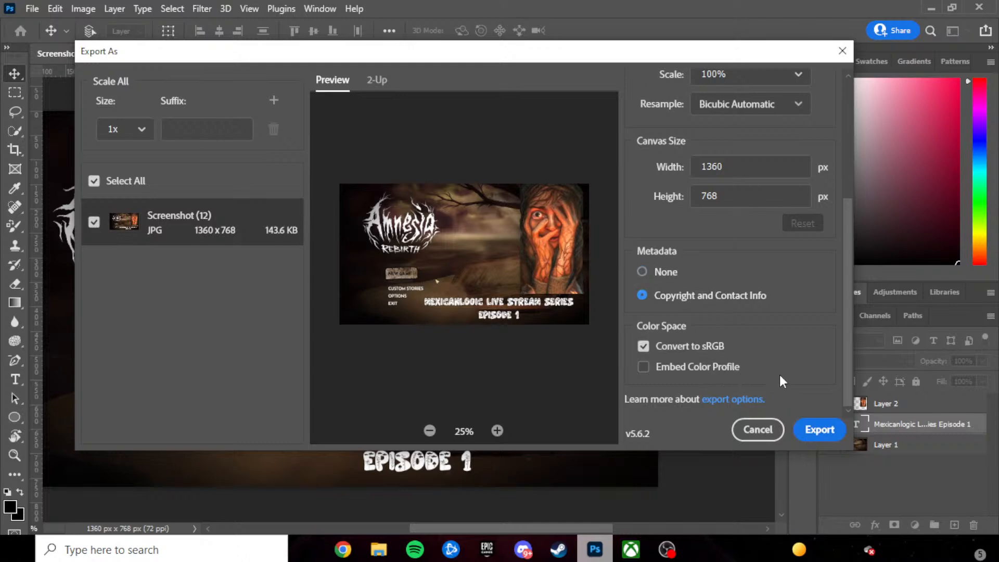
- Export the JPG as "Screenshot (12)" into the Amnesia rebirth Thumbnails folder under Desktop > Youtube Work
left_click(819, 432)
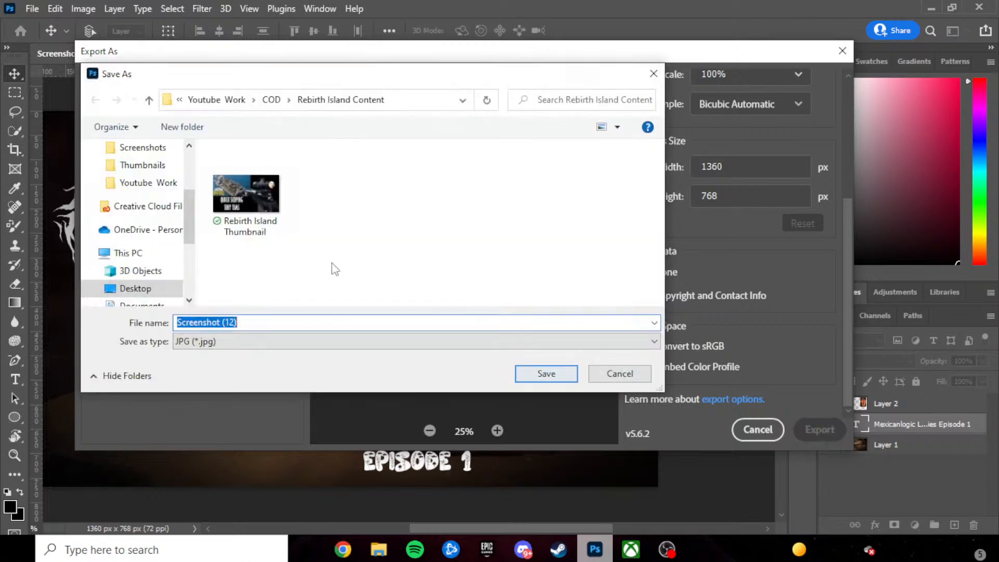
scroll(156, 192, "up", 2)
left_click(134, 149)
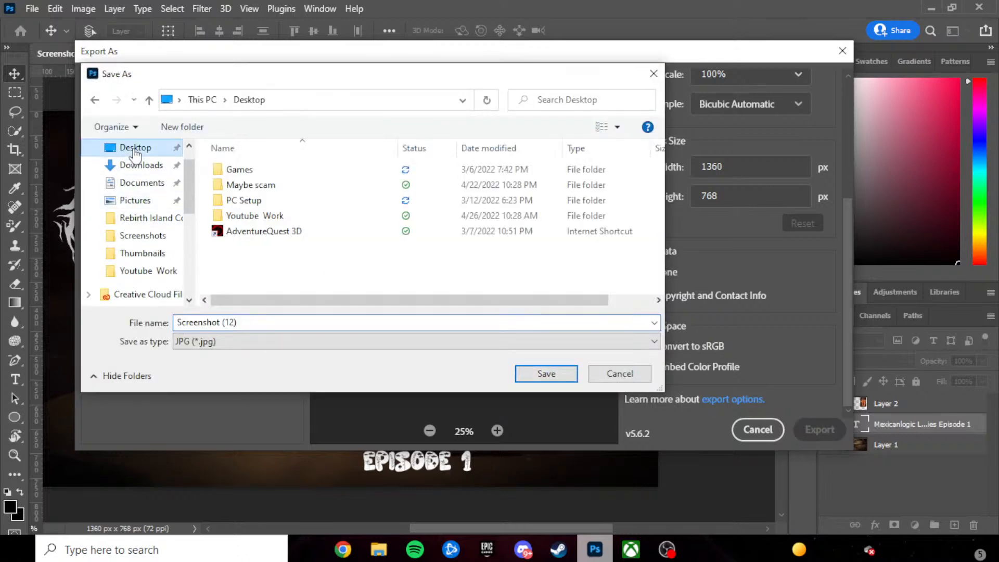
left_click(277, 216)
double_click(277, 216)
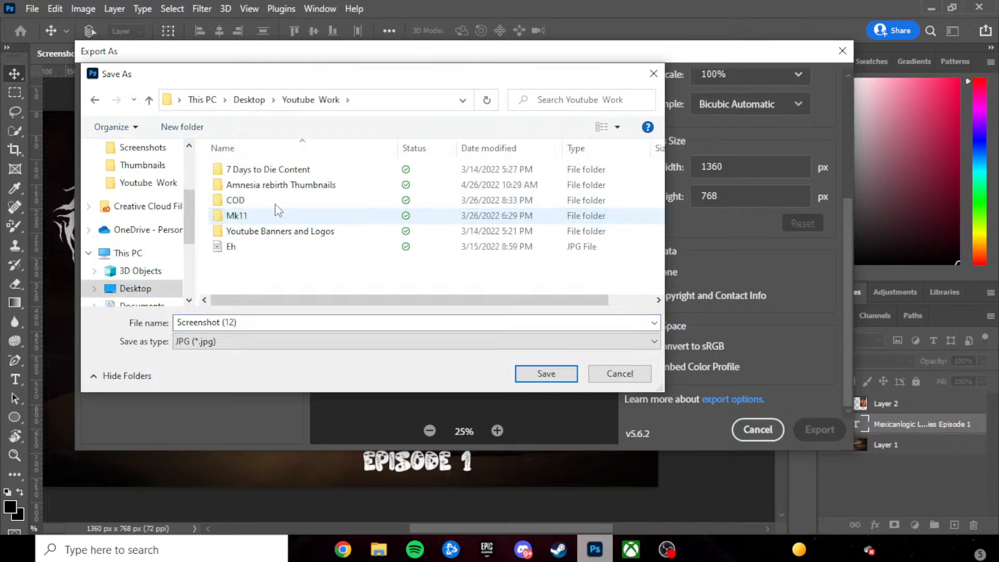
double_click(271, 185)
left_click(539, 372)
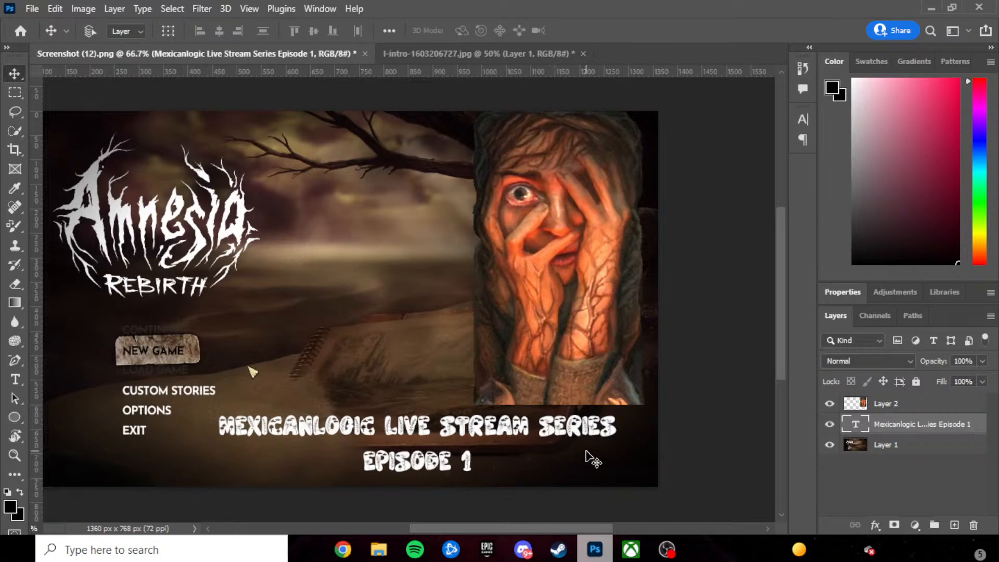
- Switch to Discord, decline changing the audio device, and send "word" in the questions-and-basic-chat channel
left_click(520, 554)
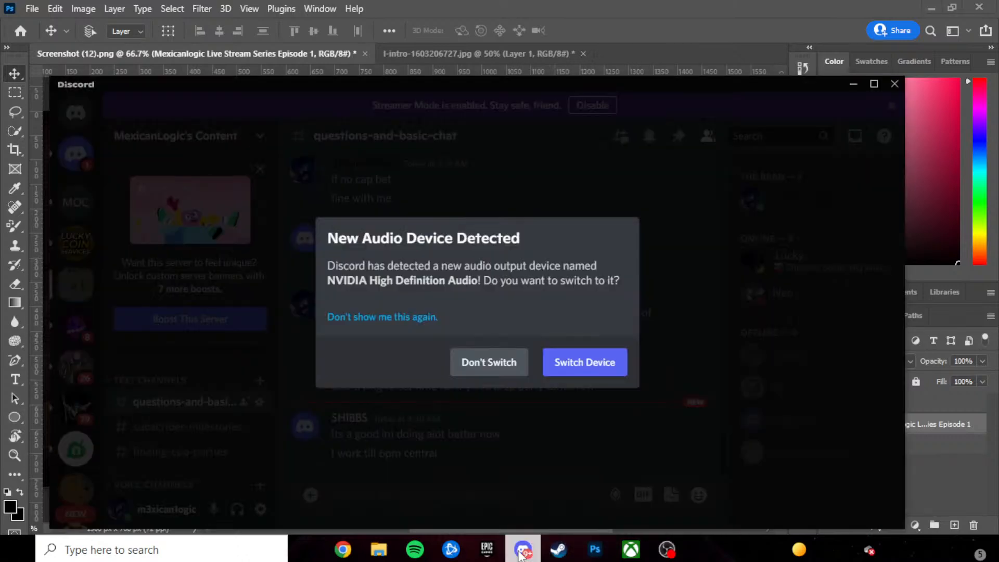
left_click(493, 374)
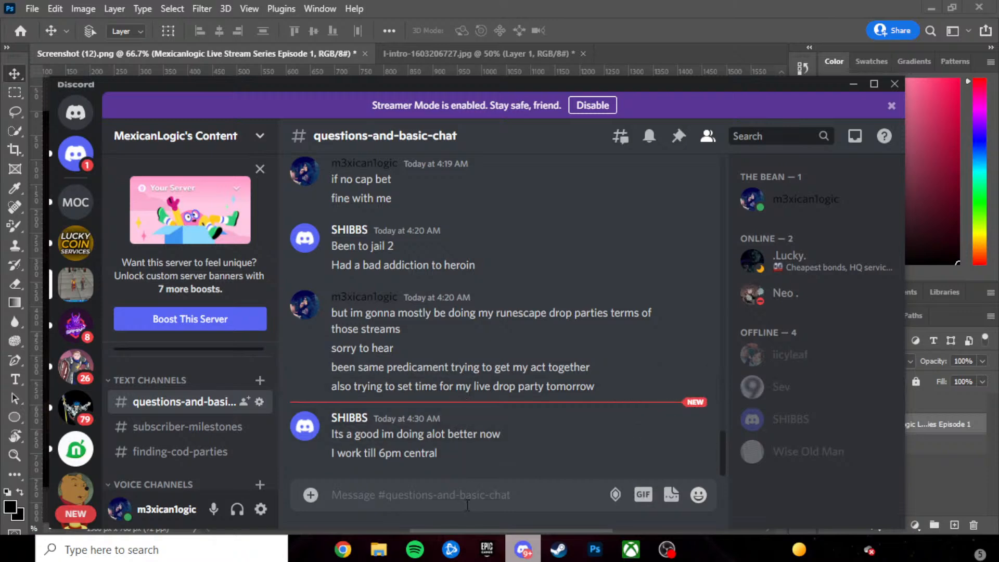
type("word")
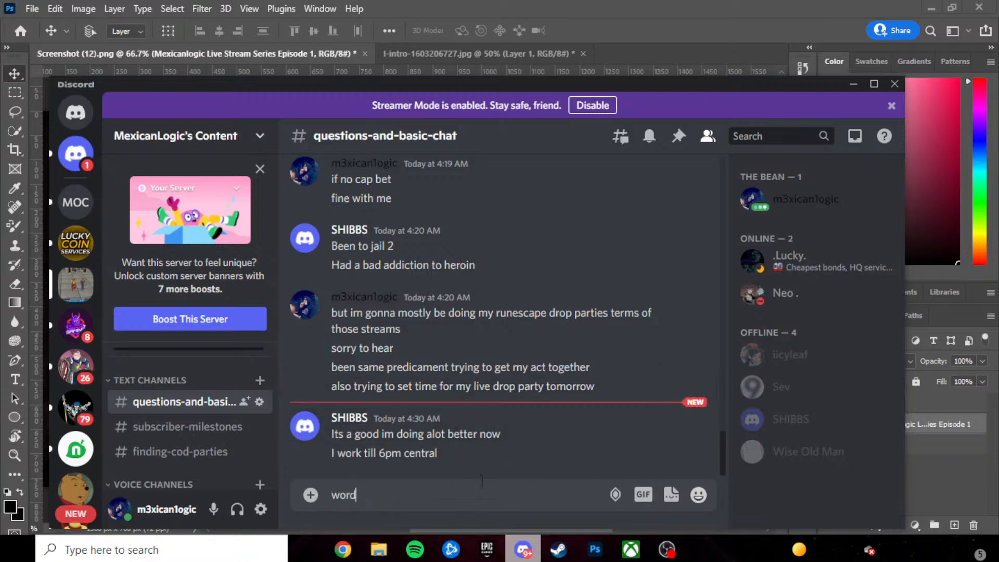
key("Return")
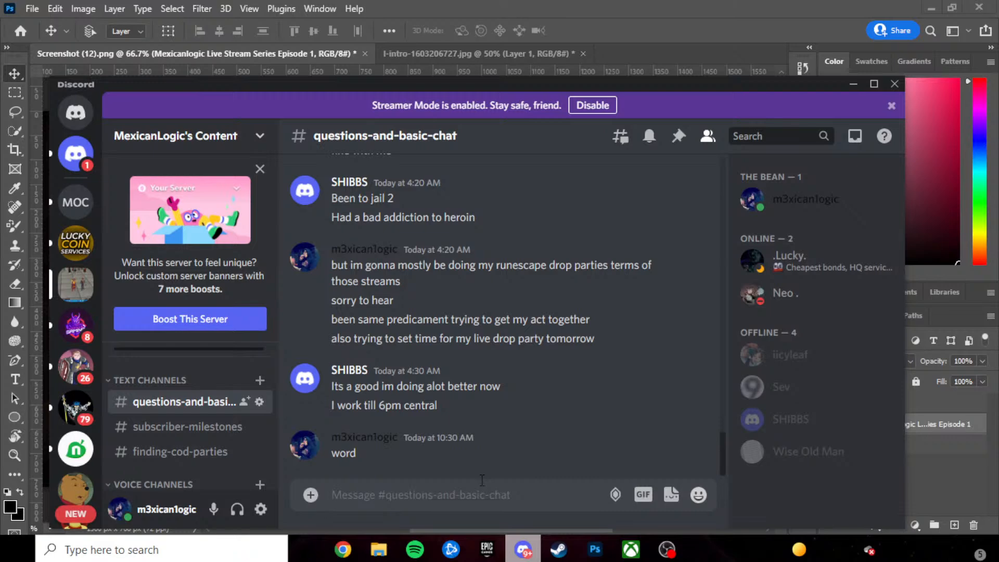
- Send the message "you wont miss out then" in the questions-and-basic-chat channel
type("you wont mis")
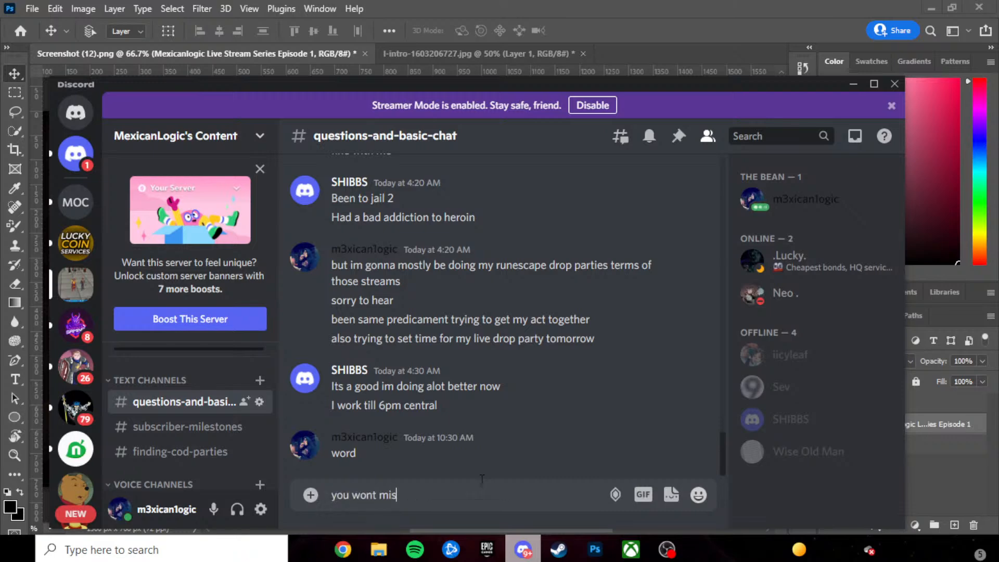
type("s out then")
key("Return")
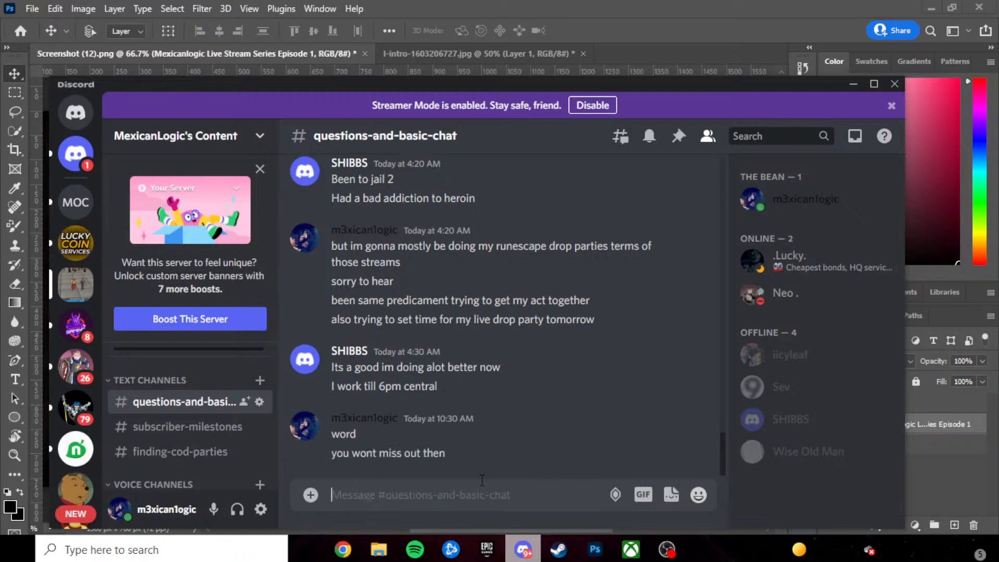
- Switch to Chrome and search Google for "how to ajust scaling size on photoshop hotkeys"
left_click(343, 550)
left_click(300, 11)
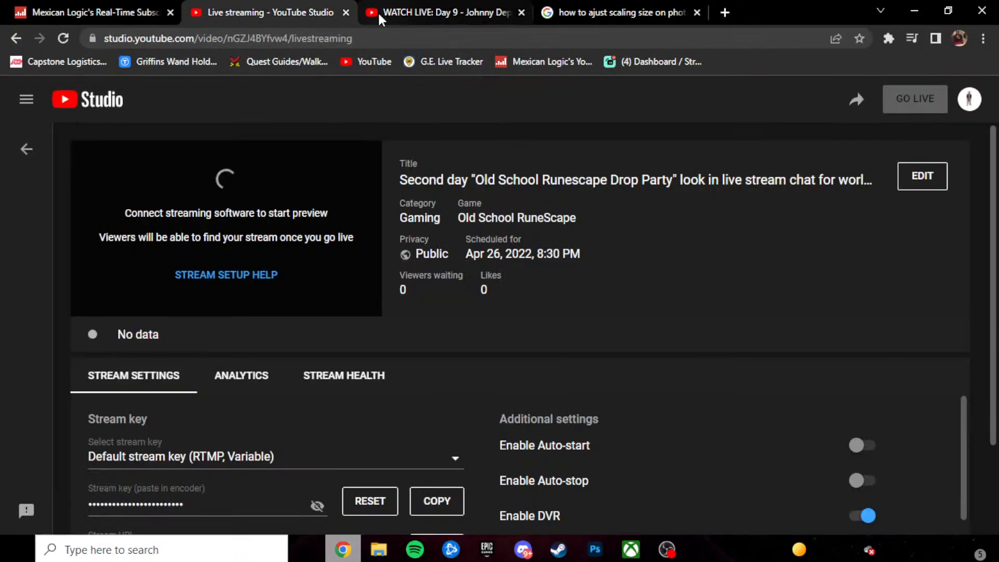
left_click(383, 13)
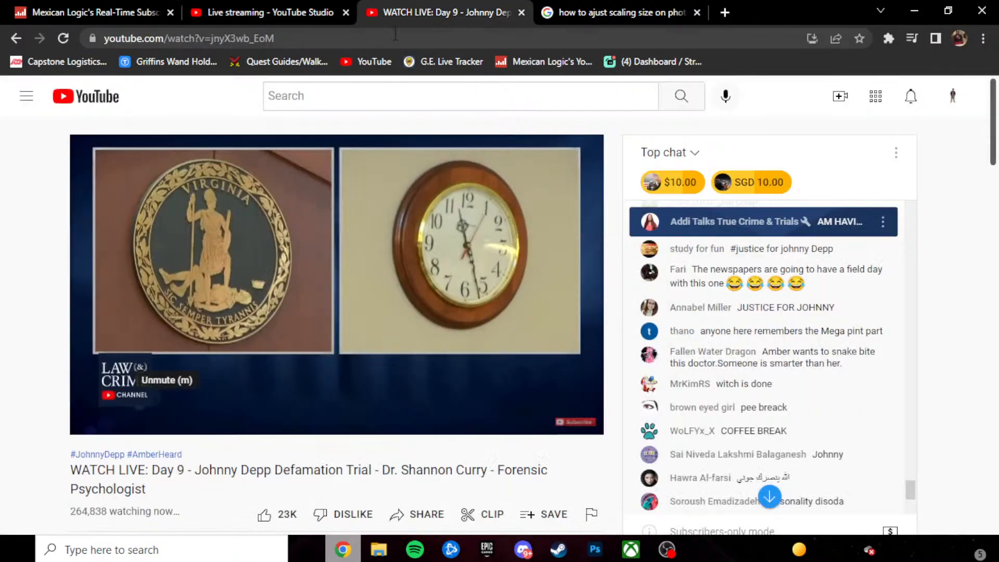
left_click(606, 11)
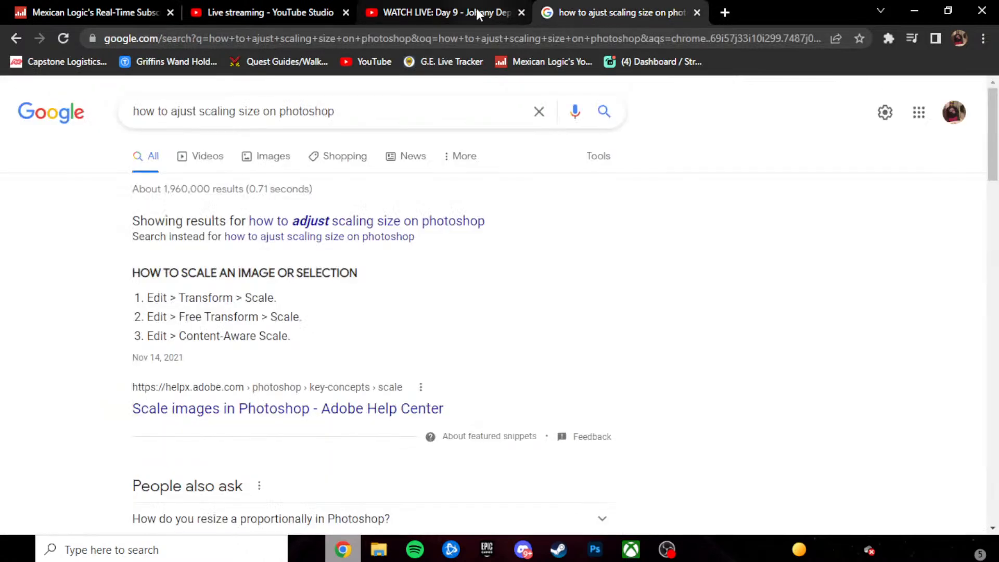
scroll(436, 226, "down", 5)
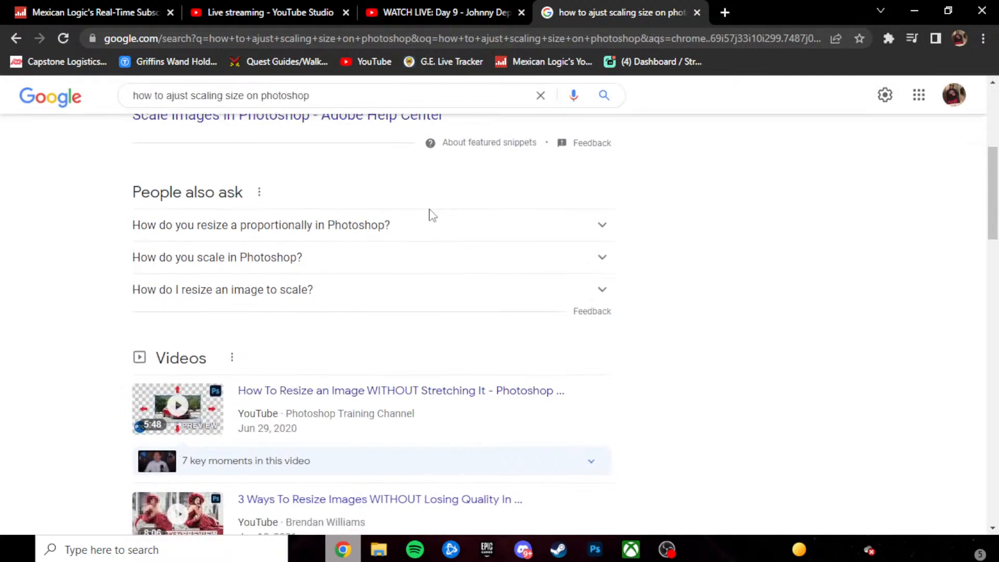
left_click(368, 96)
type("hotkeys")
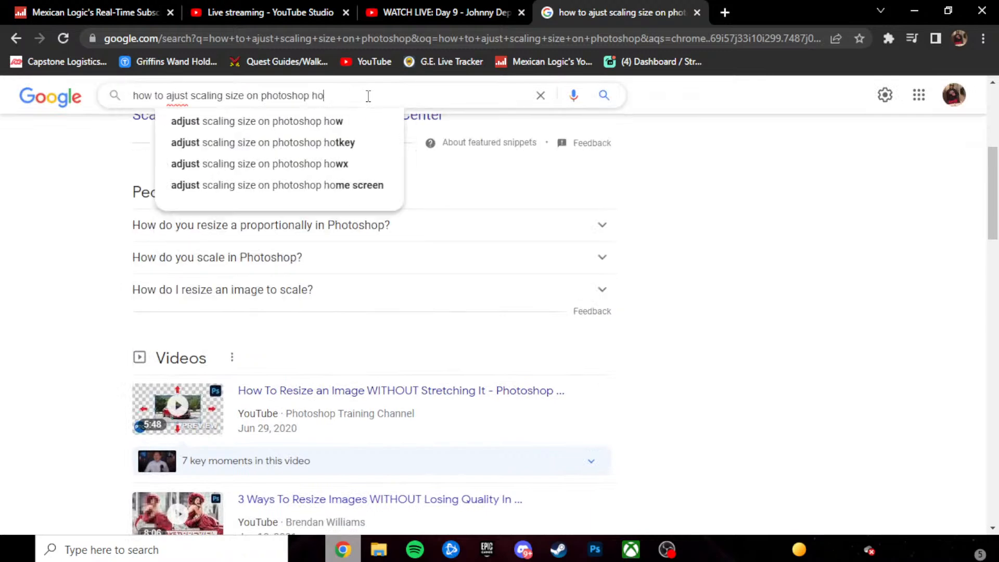
key("Return")
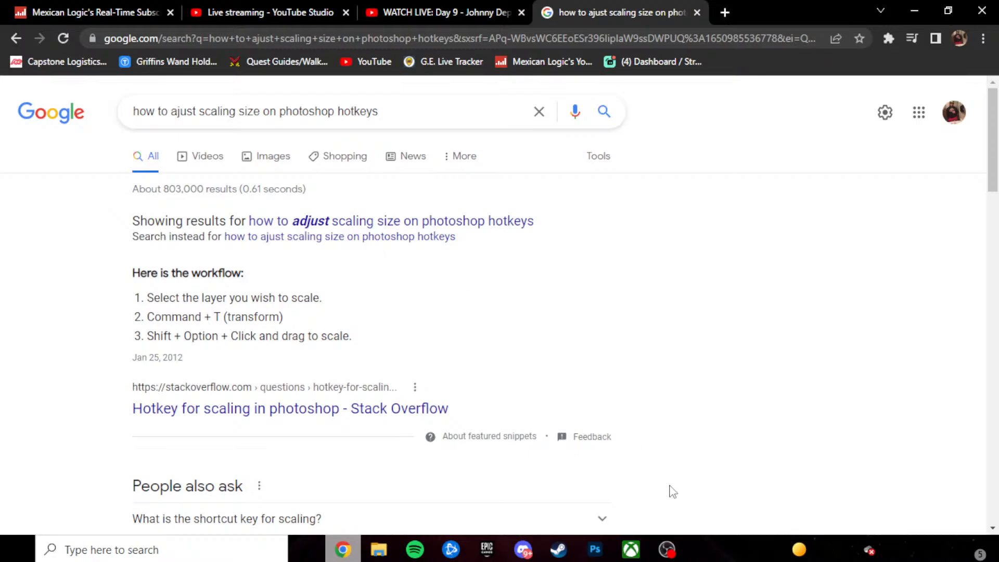
- Switch back to Photoshop and close the l-intro-1603206727.jpg document without saving its changes
left_click(595, 550)
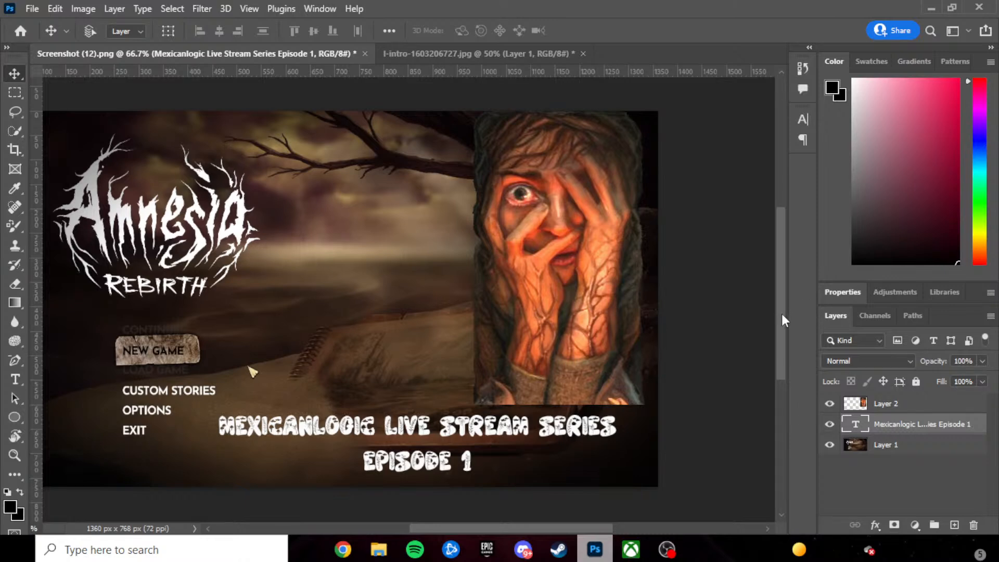
mouse_move(782, 314)
left_mouse_down()
mouse_move(783, 325)
mouse_move(778, 316)
left_mouse_up()
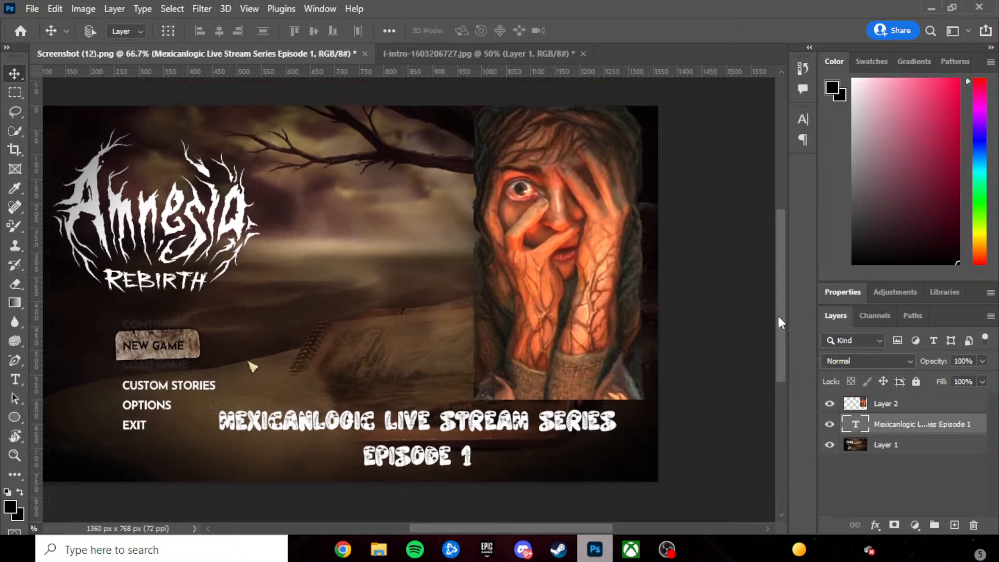
left_click_drag(598, 527, 580, 526)
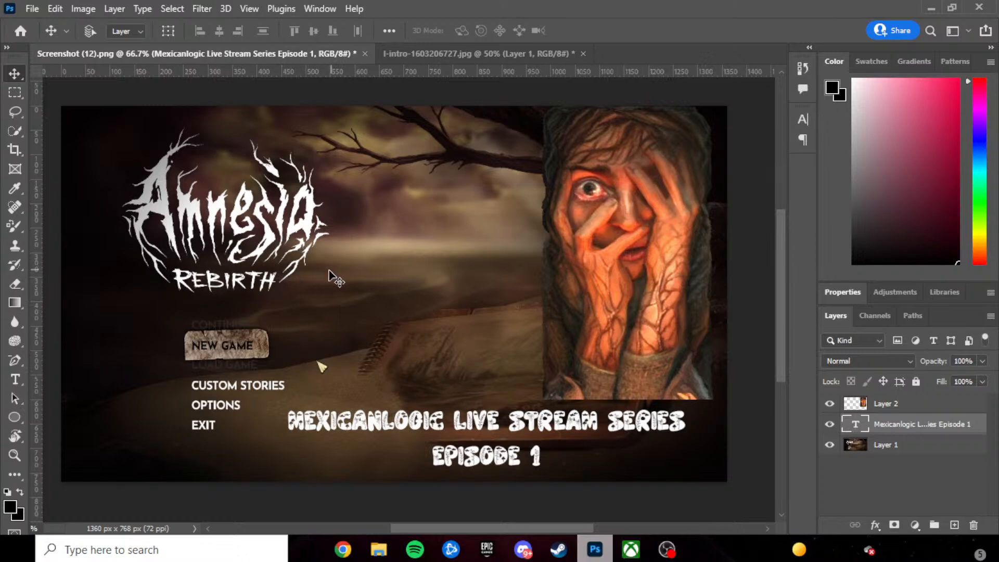
left_click(421, 55)
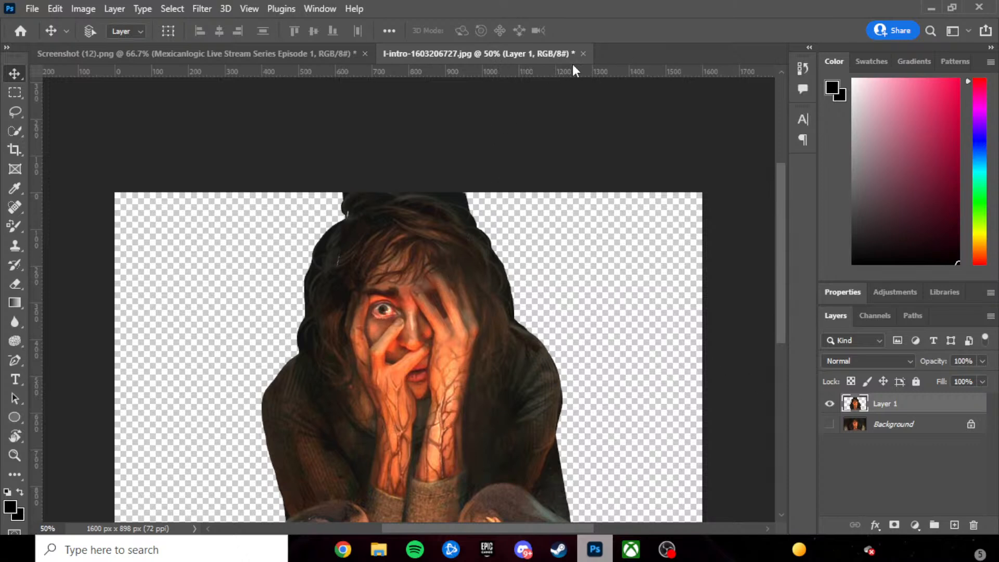
left_click(583, 53)
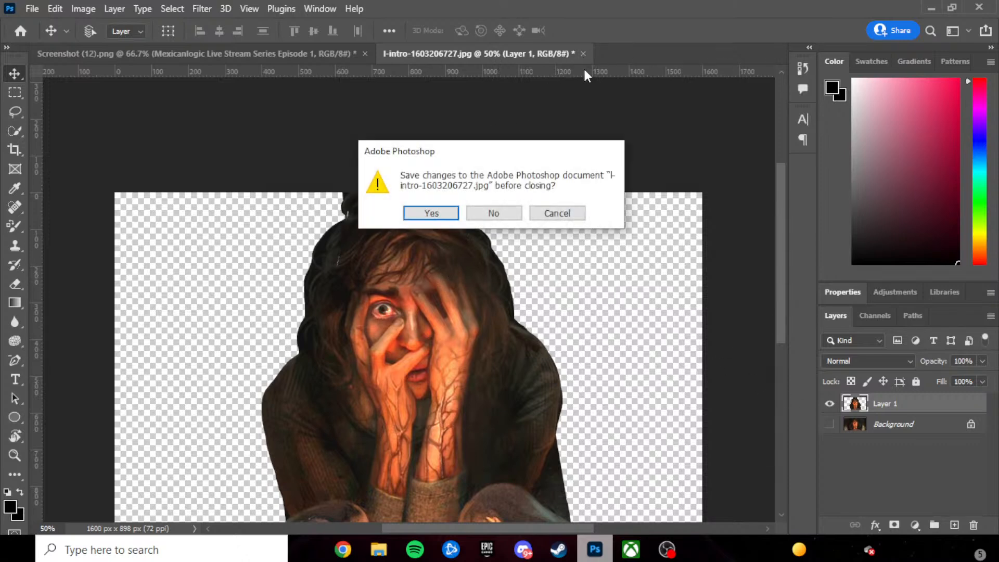
left_click(493, 214)
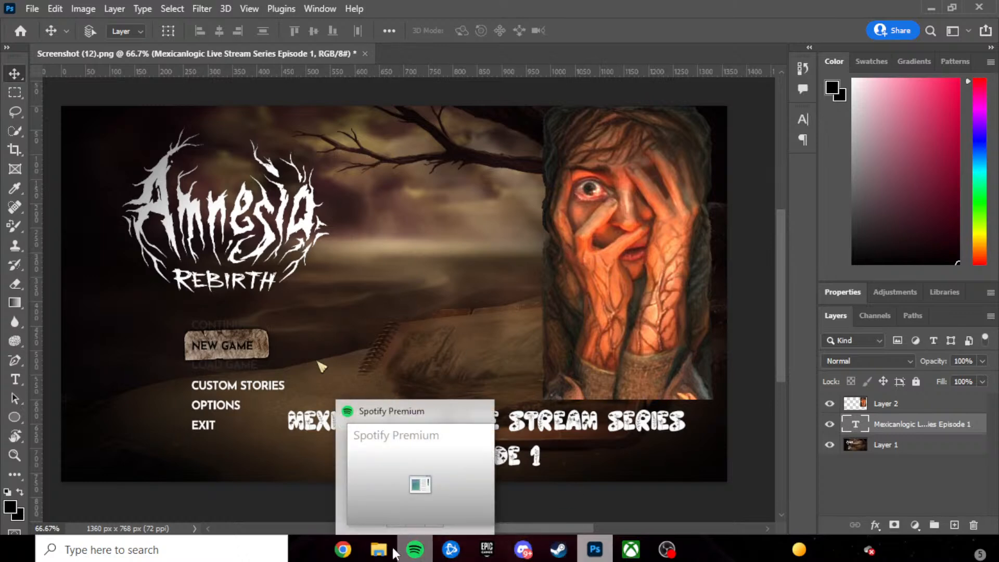
- Look through the Pictures > Screenshots folder in File Explorer and close its window again
mouse_move(359, 555)
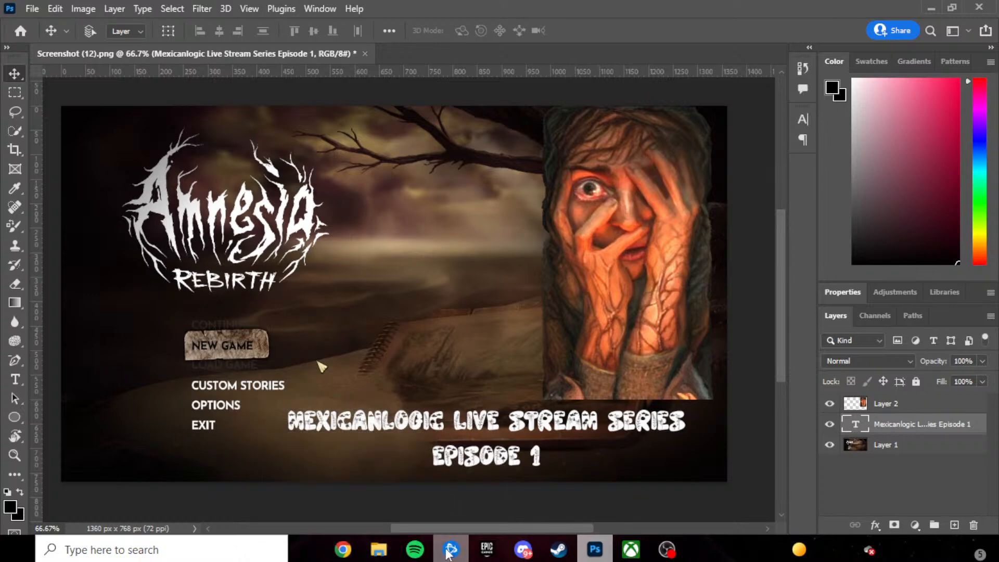
left_click(379, 549)
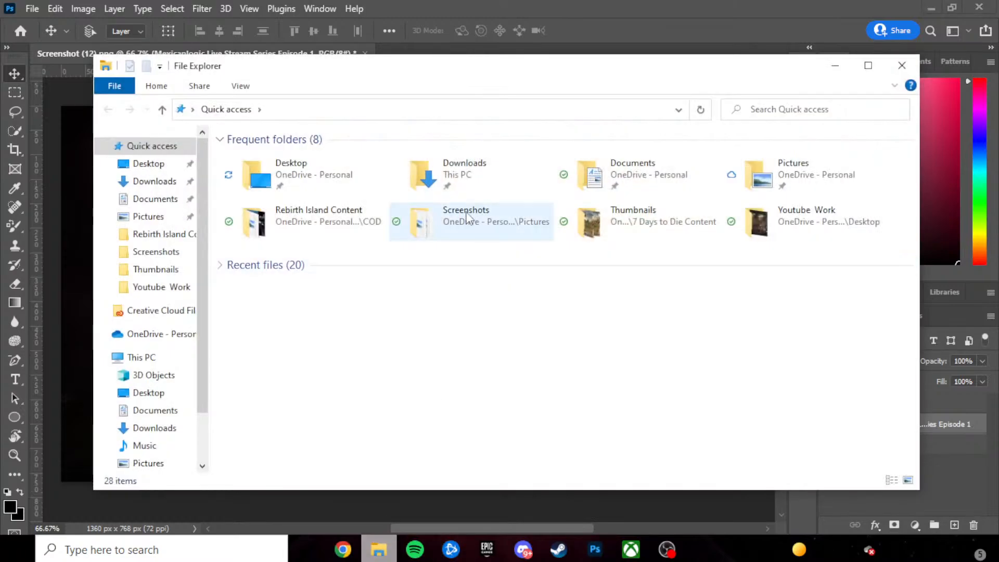
double_click(467, 216)
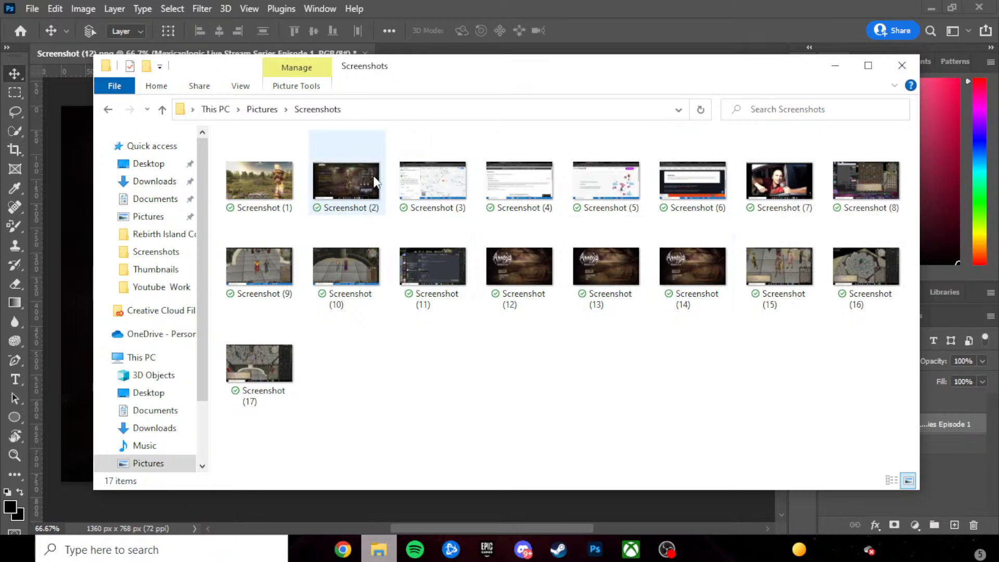
left_click(902, 66)
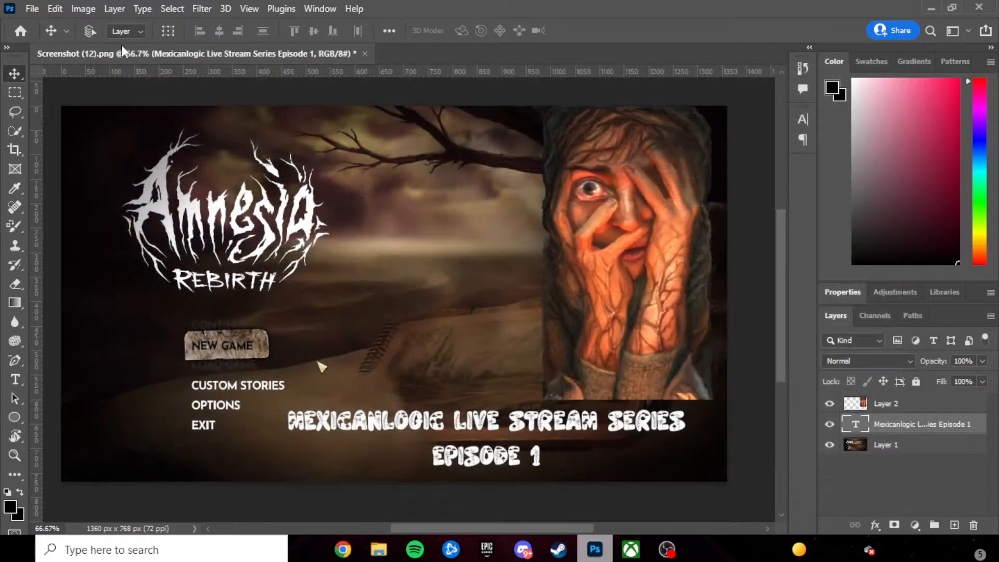
left_click(33, 9)
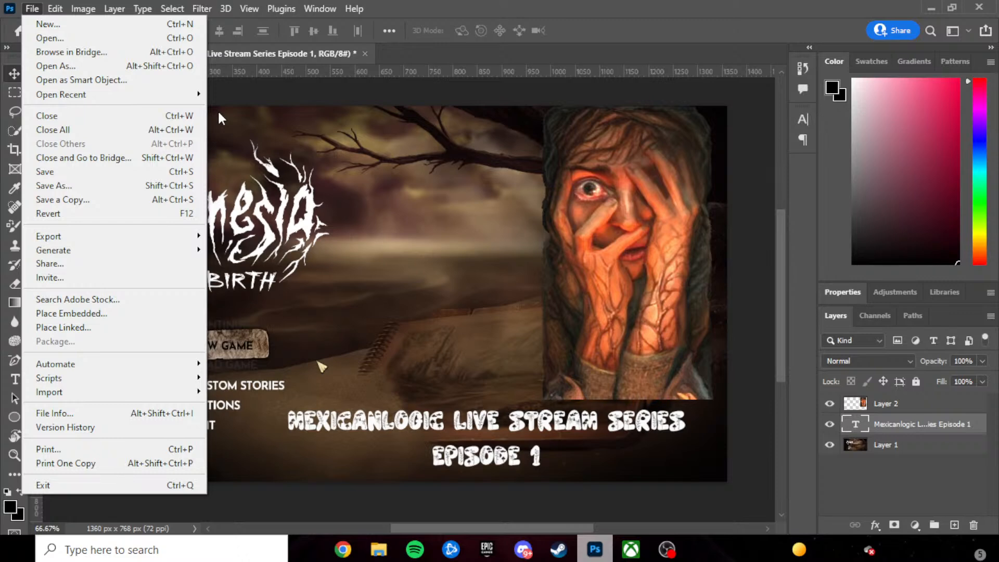
left_click(219, 113)
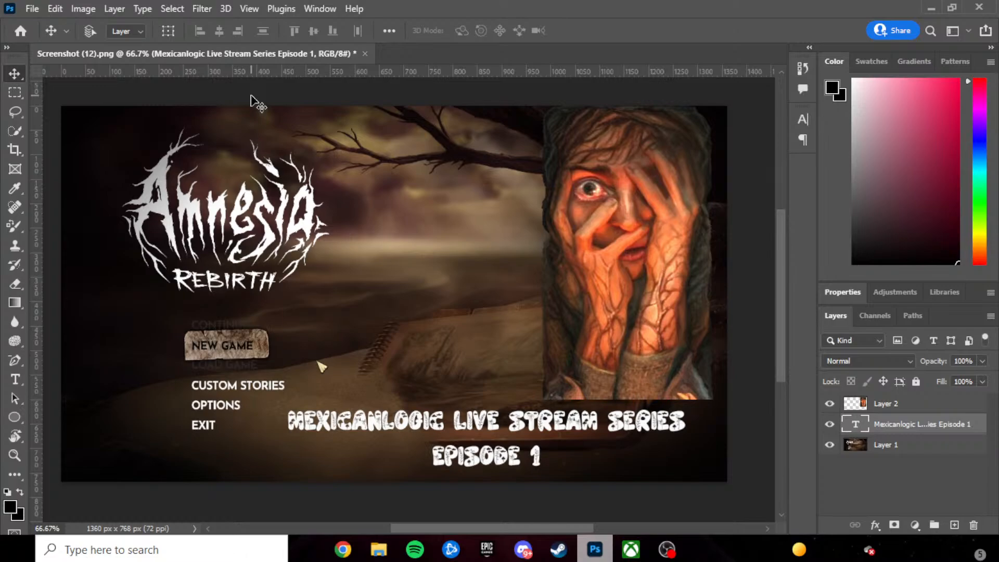
- Switch to Chrome and check the YouTube Studio live streaming page and the Social Blade real-time subscriber count, dismissing the banner ad
left_click(342, 550)
left_click(290, 17)
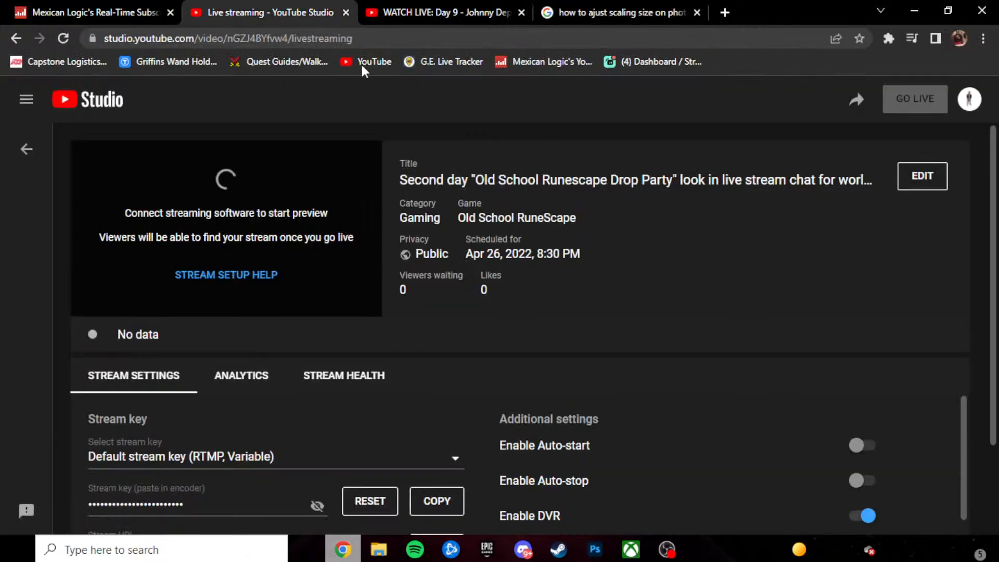
left_click(147, 16)
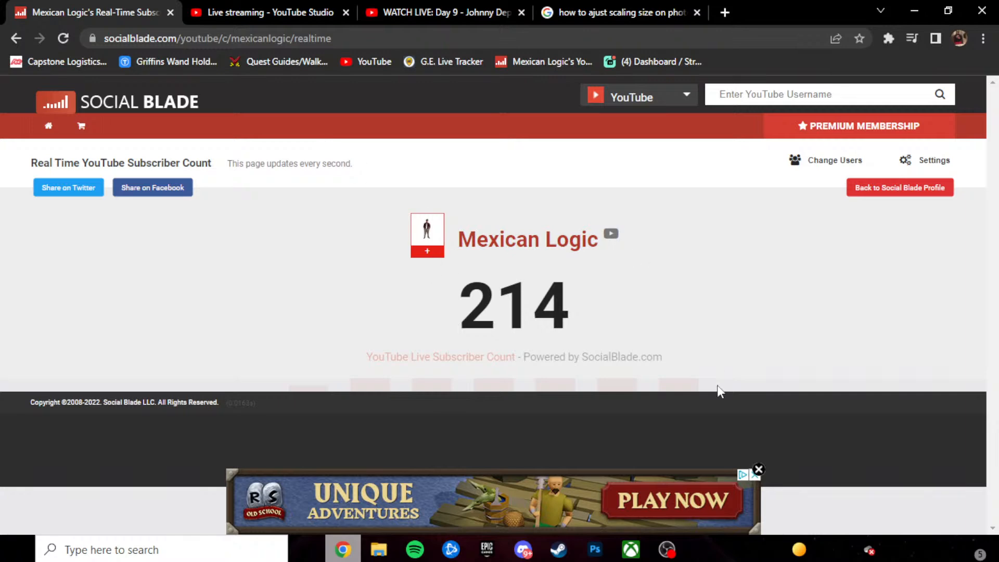
left_click(758, 469)
left_click(287, 15)
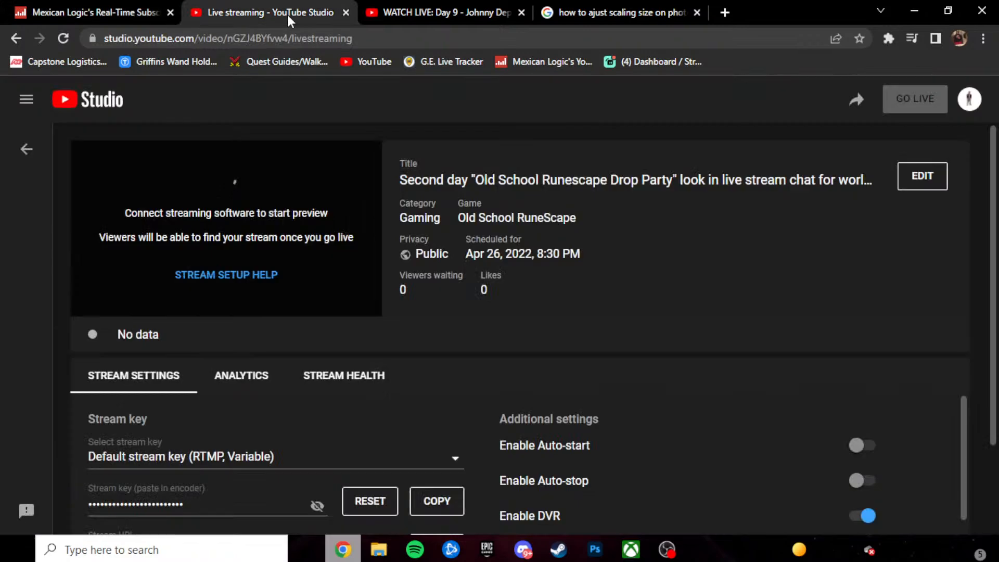
left_click(417, 22)
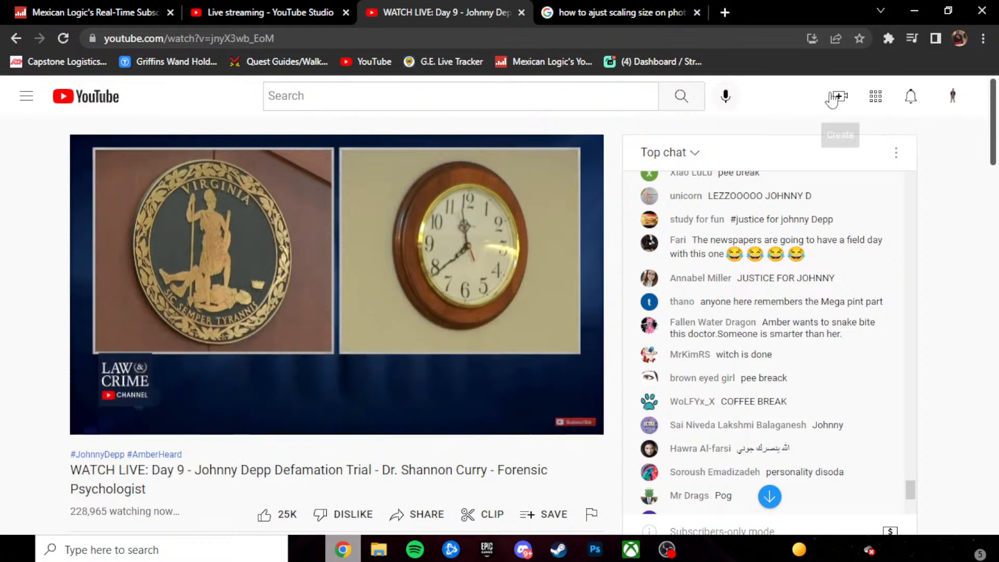
- Close the Google search page about Photoshop scaling hotkeys and return to the trial live stream
left_click(604, 13)
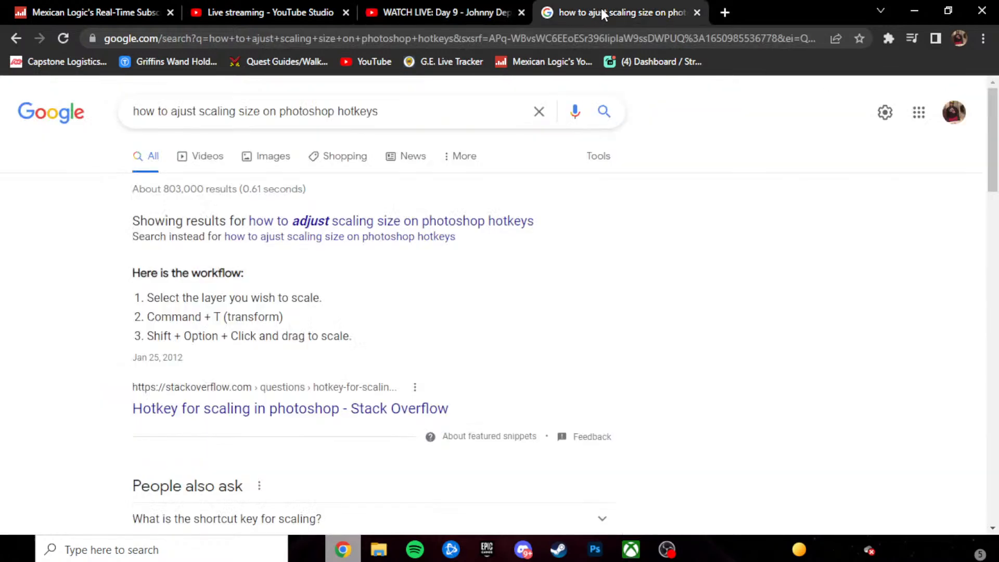
left_click(697, 12)
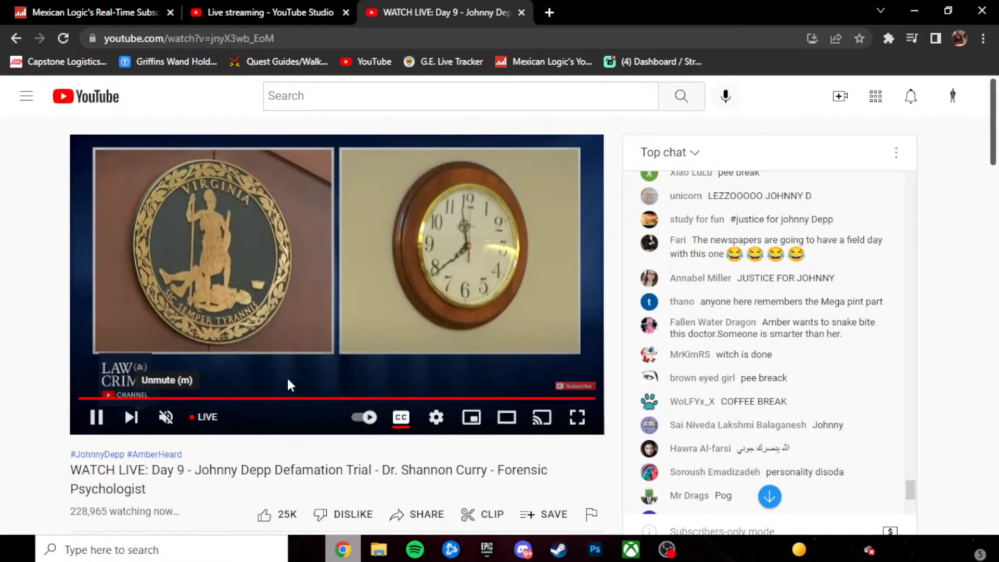
left_click(172, 423)
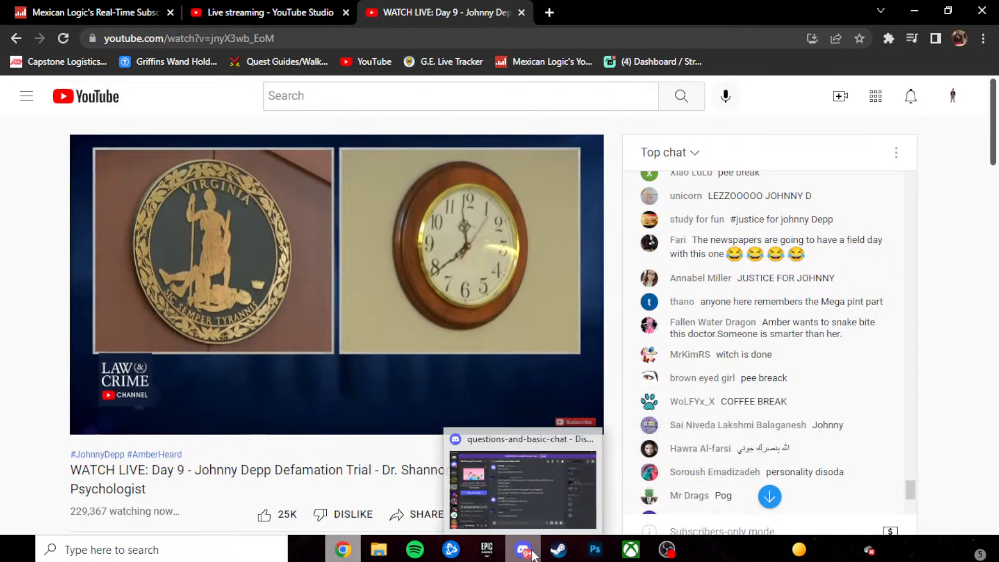
- Switch to Photoshop and quit it, choosing to save the changes to Screenshot (12).png on the computer instead of Creative Cloud
mouse_move(603, 549)
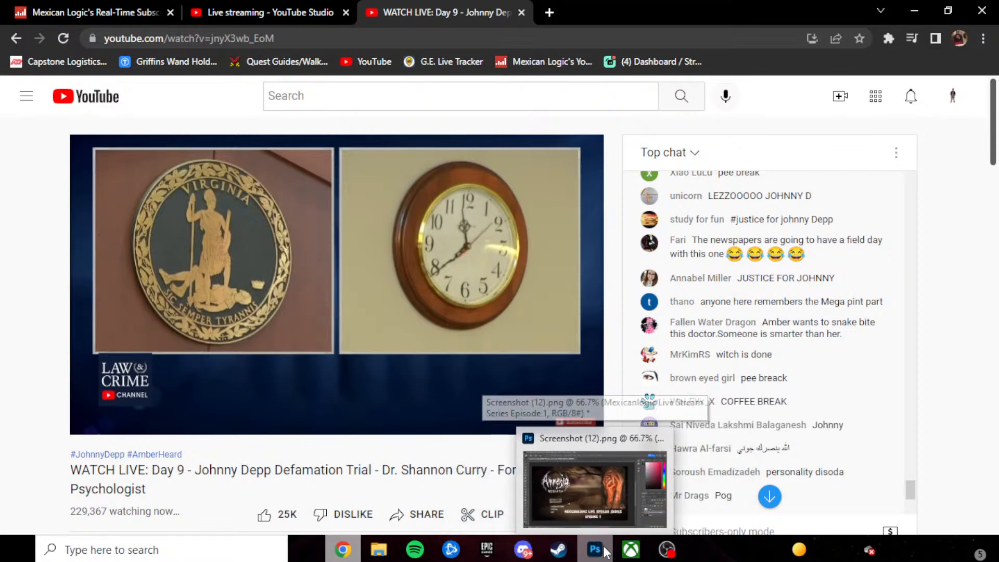
left_click(605, 551)
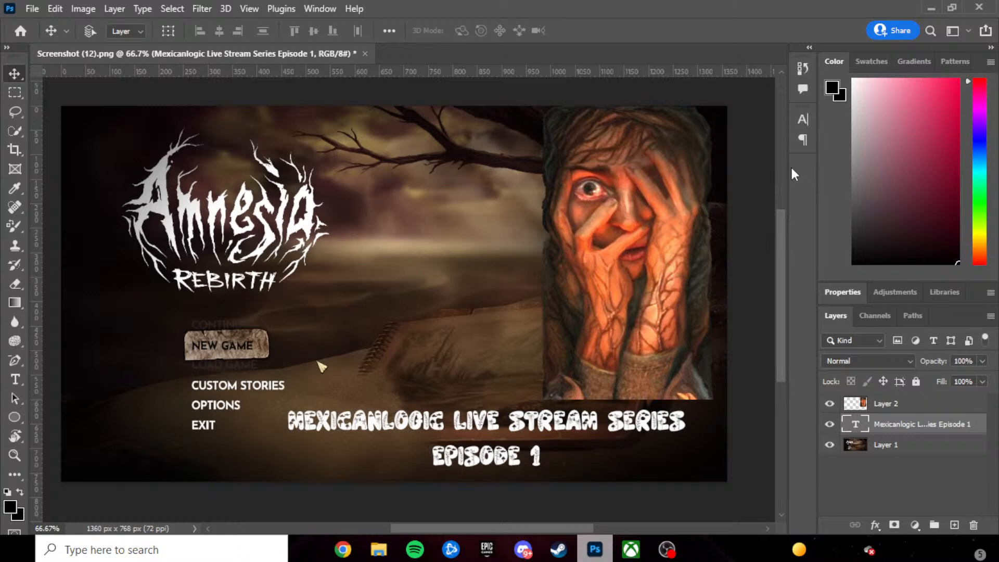
left_click(981, 9)
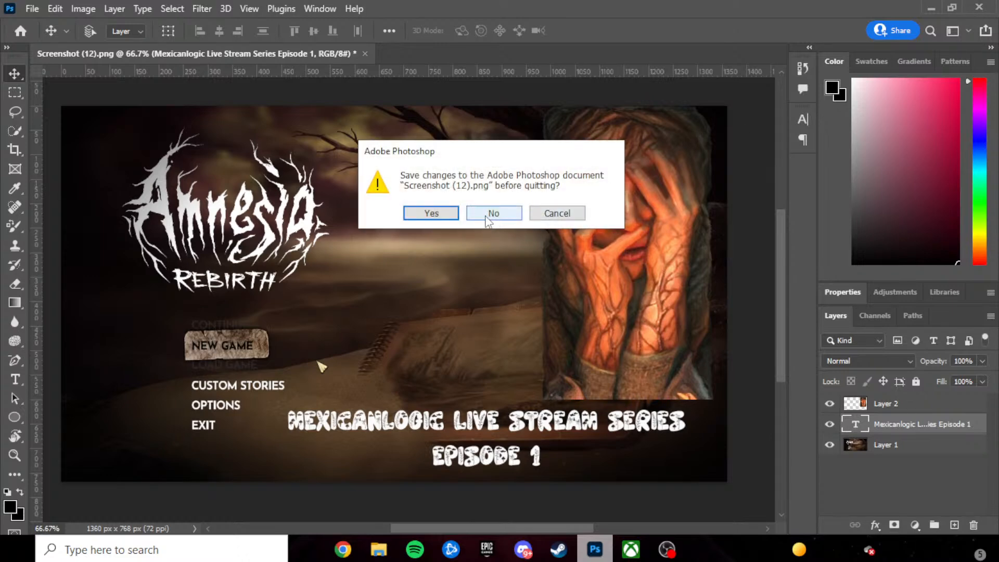
left_click(432, 214)
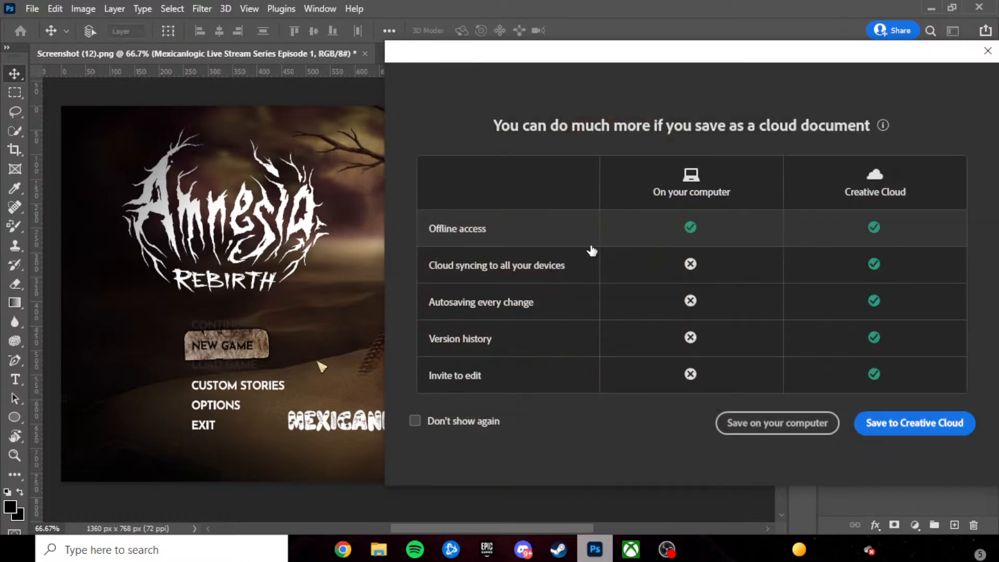
left_click(796, 422)
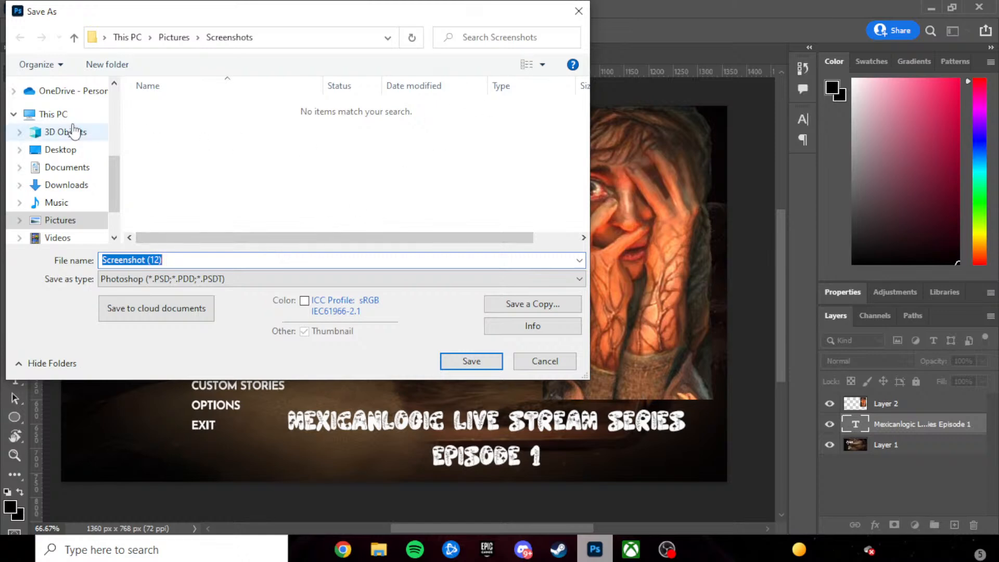
- Save the document as the Photoshop file "Screenshot (12)" in Desktop > Youtube Work > Amnesia rebirth Thumbnails
left_click(67, 150)
double_click(212, 152)
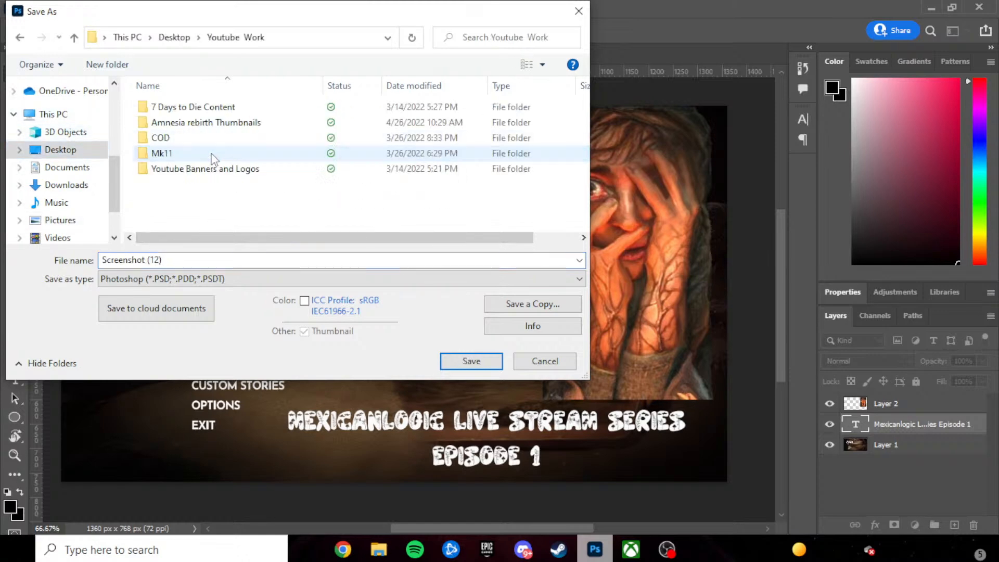
double_click(200, 122)
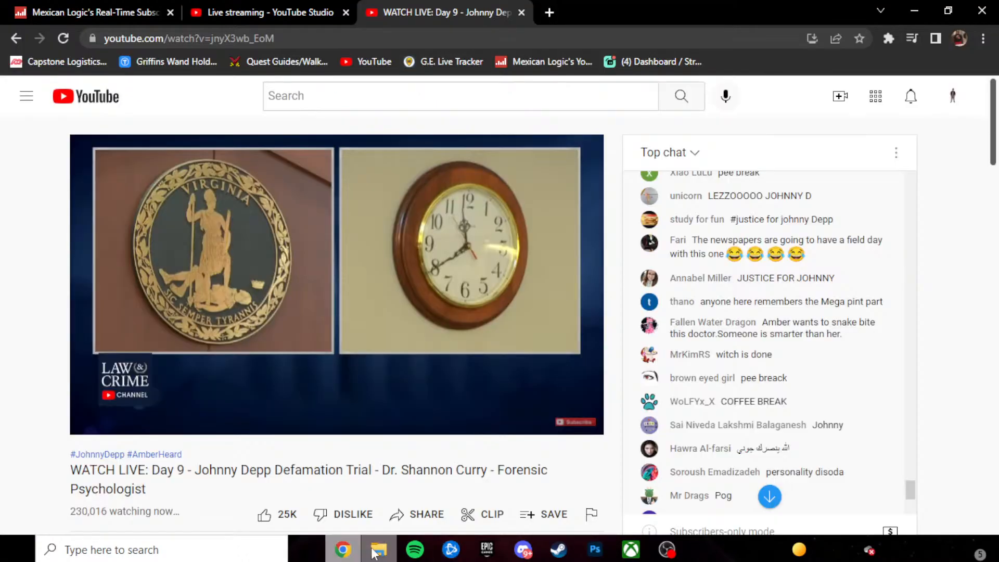
- In File Explorer, open the Screenshot (12) Photoshop file from the Amnesia rebirth Thumbnails folder and delete the Screenshot (12) image beside it
left_click(379, 549)
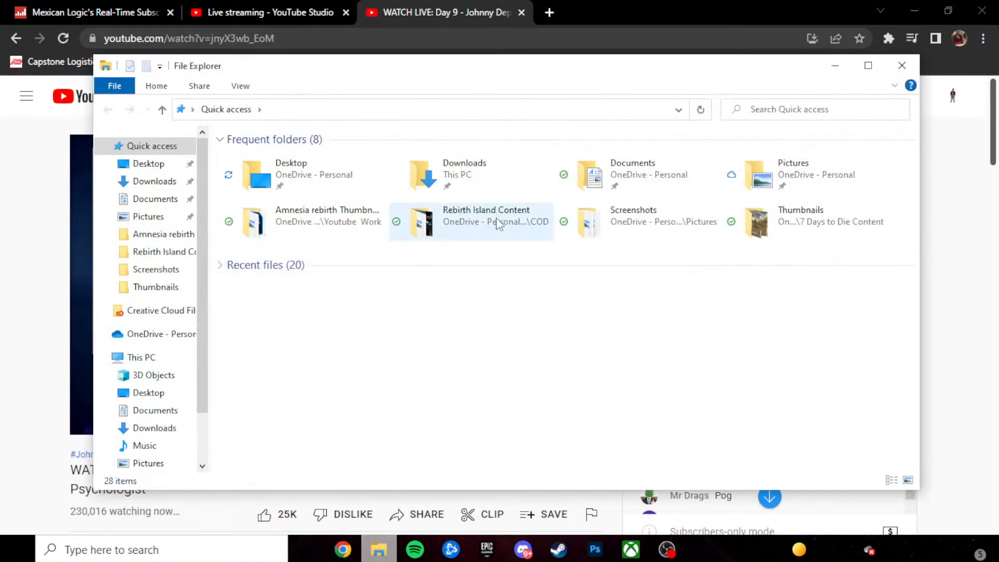
double_click(335, 222)
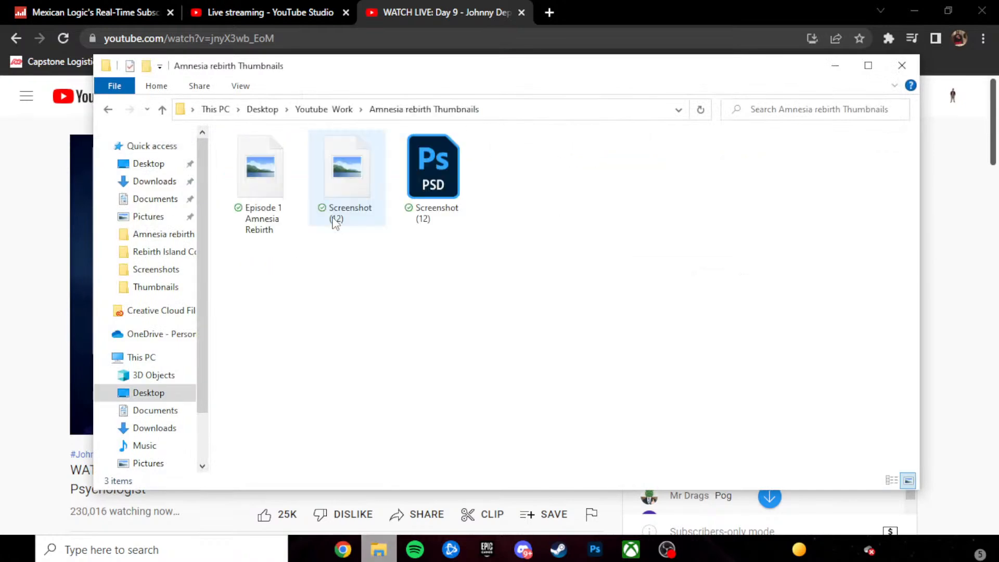
left_click(426, 200)
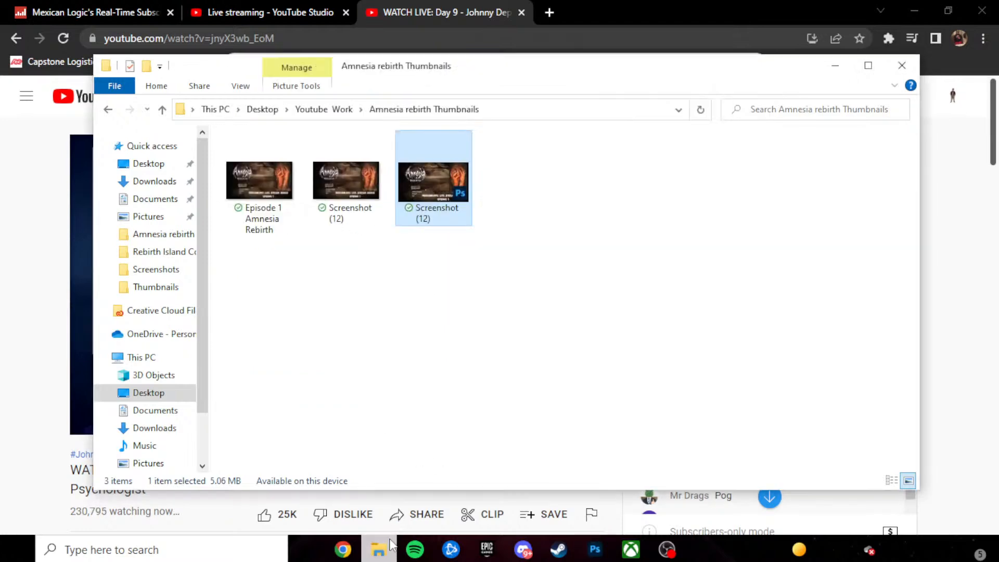
left_click(326, 221)
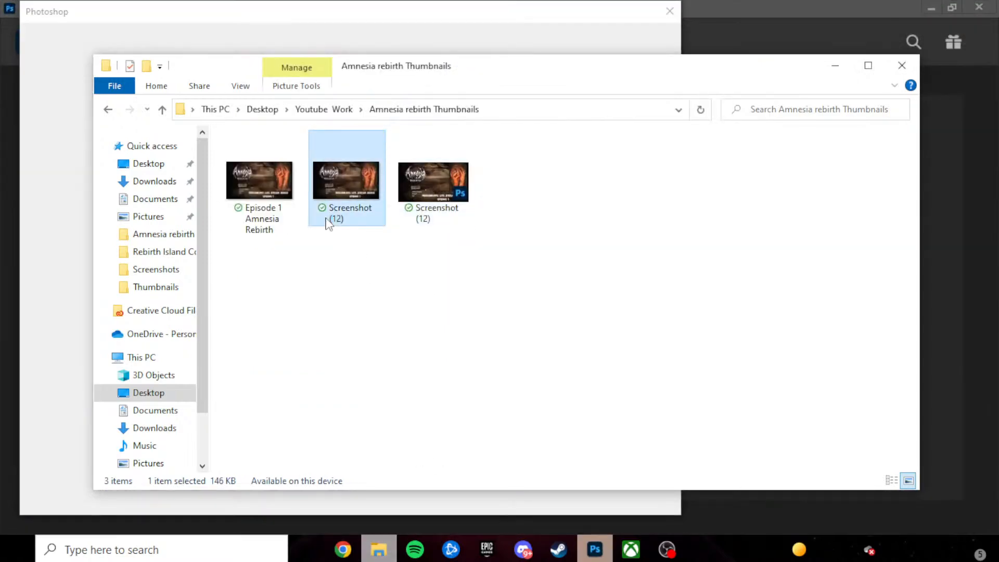
key("Delete")
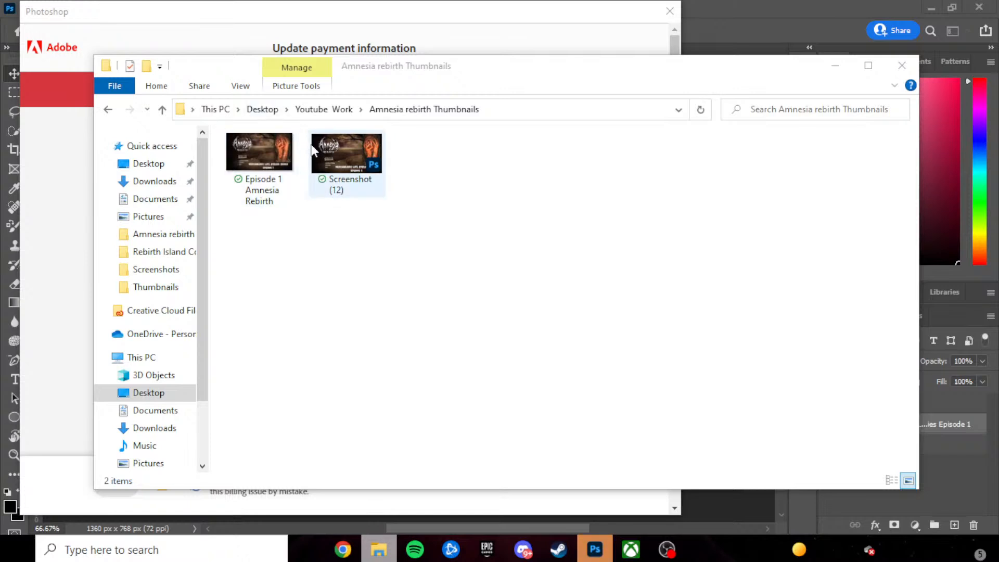
left_click(241, 86)
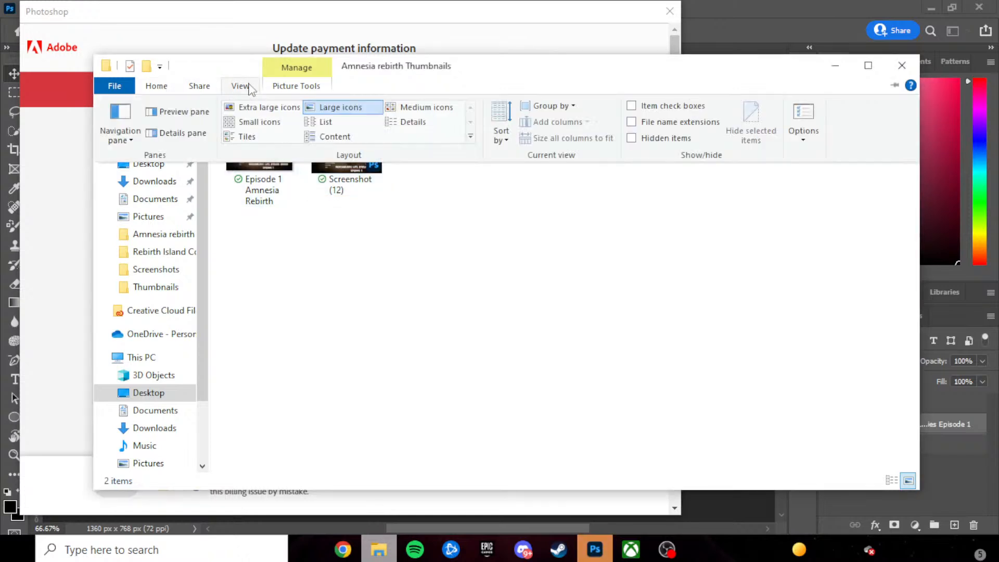
left_click(200, 85)
left_click(156, 85)
left_click(200, 86)
left_click(170, 88)
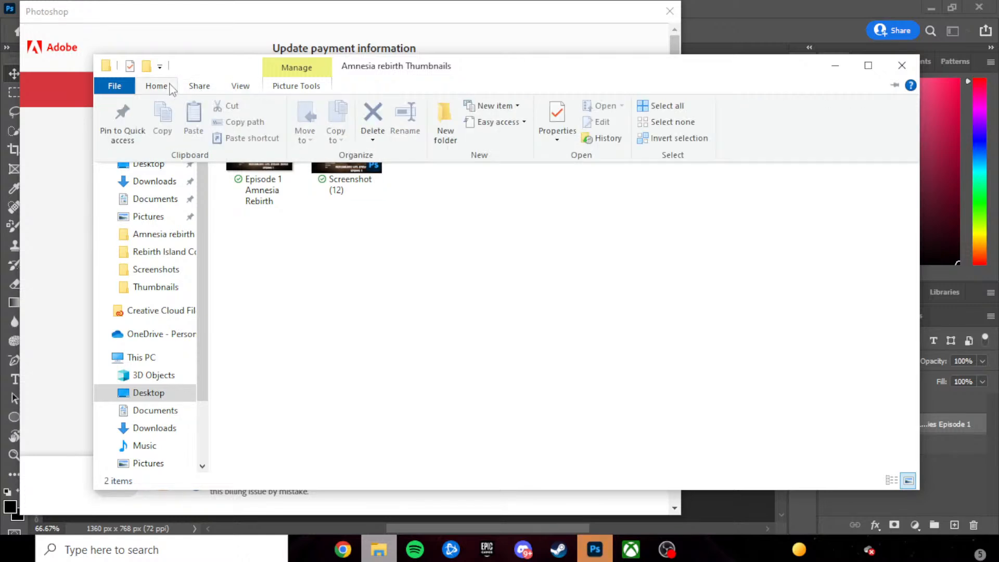
left_click(238, 87)
left_click(276, 89)
left_click(243, 87)
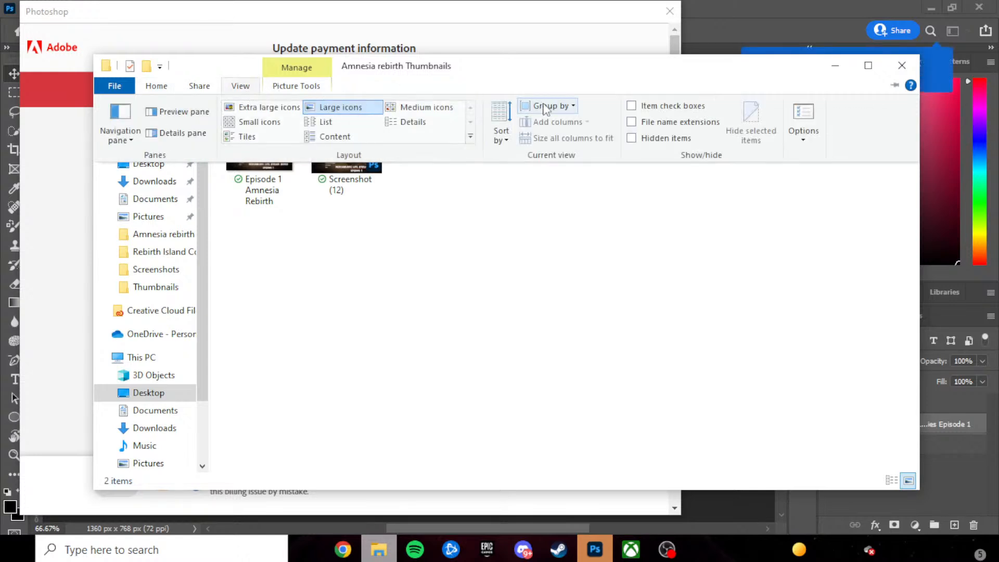
- Return to Photoshop, dismiss the Adobe payment dialog, and export the thumbnail as a PNG named "Amnesia Rebirth Episode 1" in Amnesia rebirth Thumbnails
left_click(902, 65)
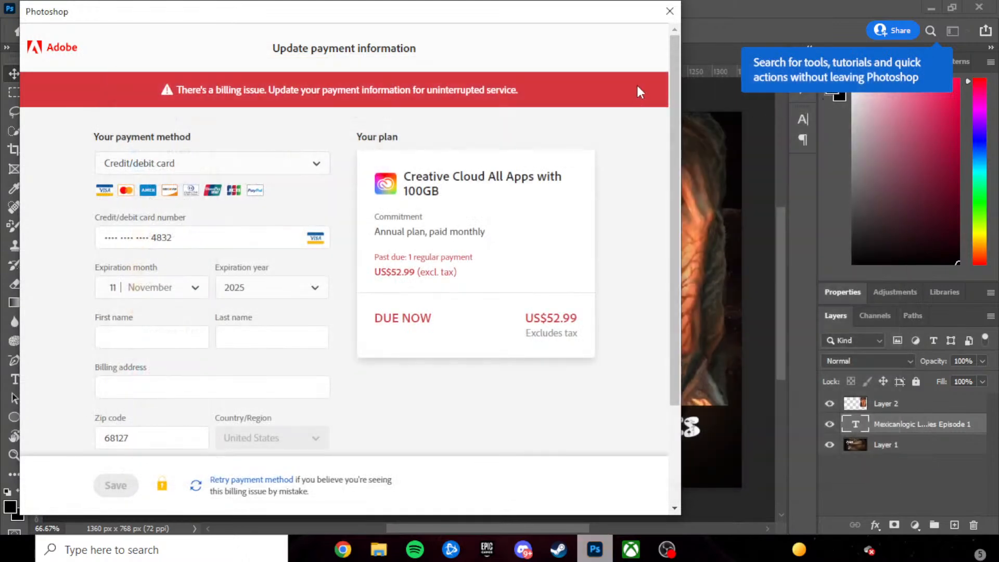
left_click(670, 11)
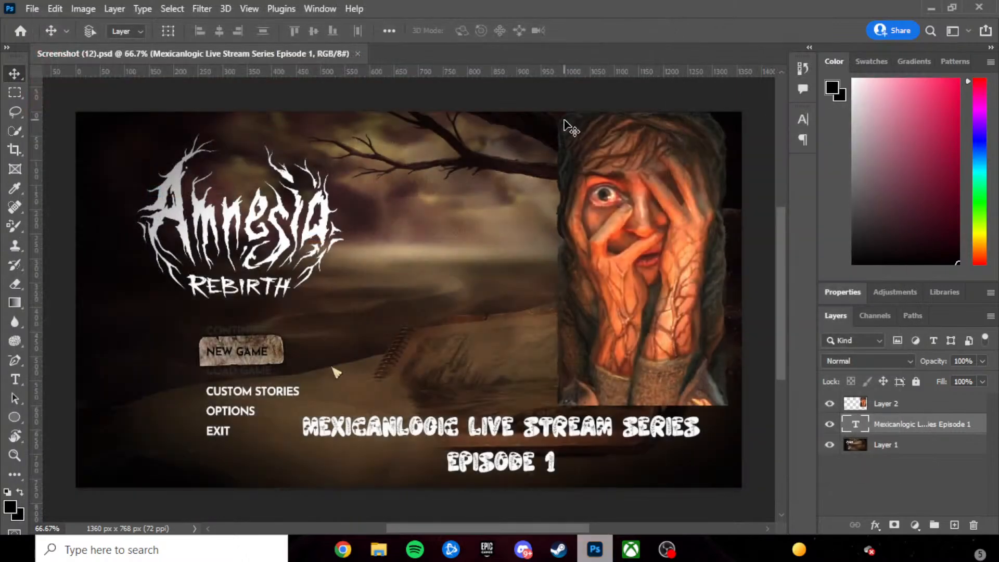
left_click(33, 8)
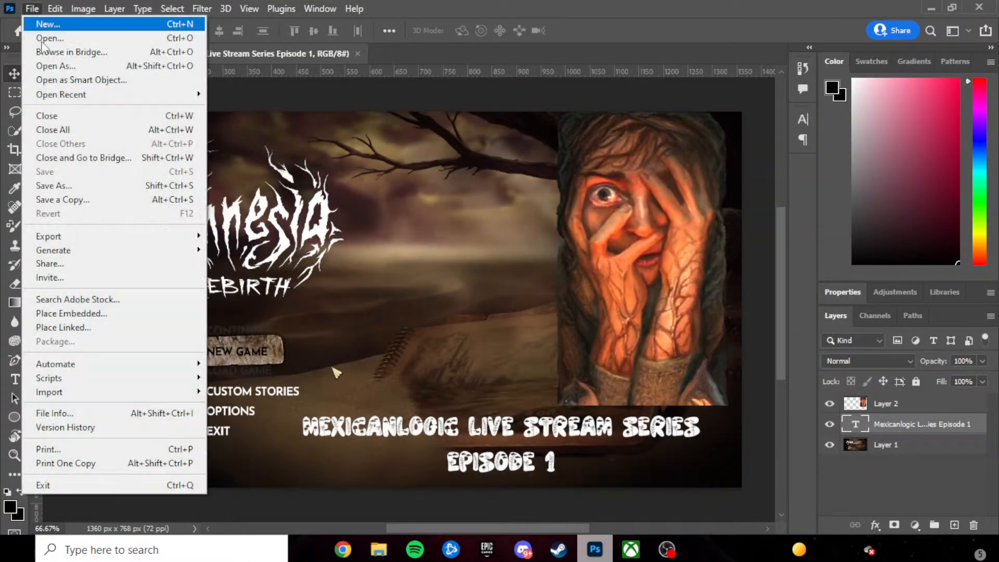
mouse_move(146, 238)
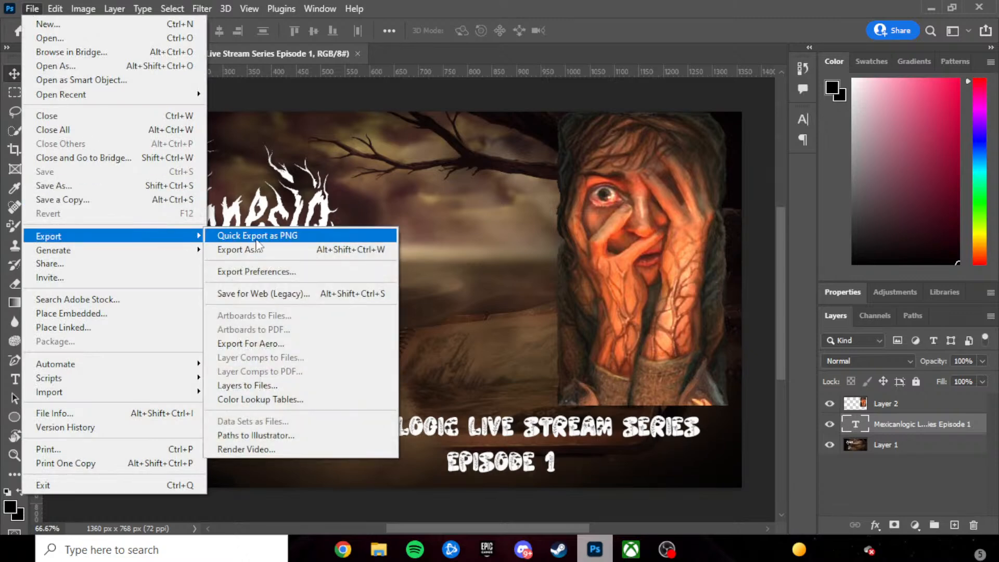
left_click(259, 237)
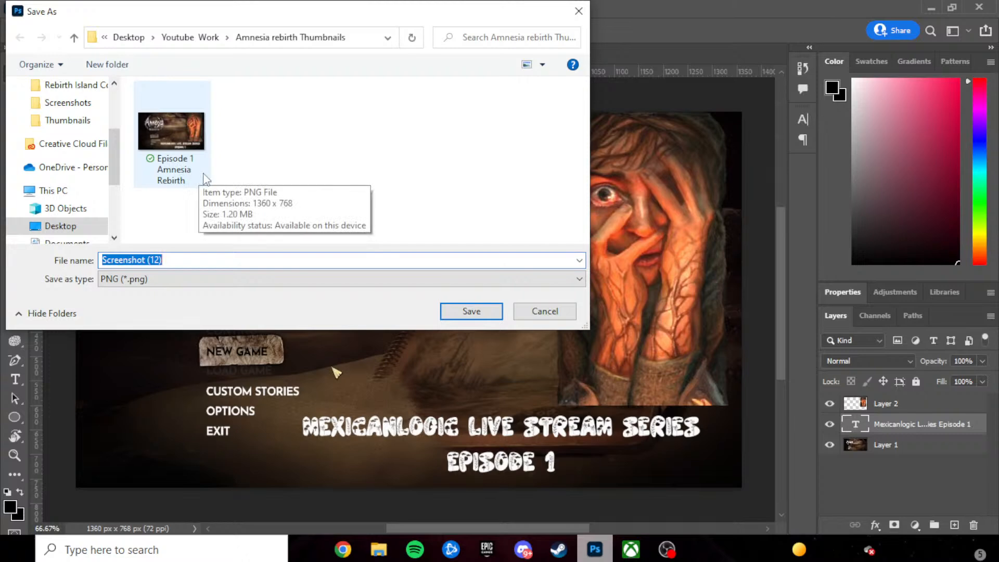
type("Am")
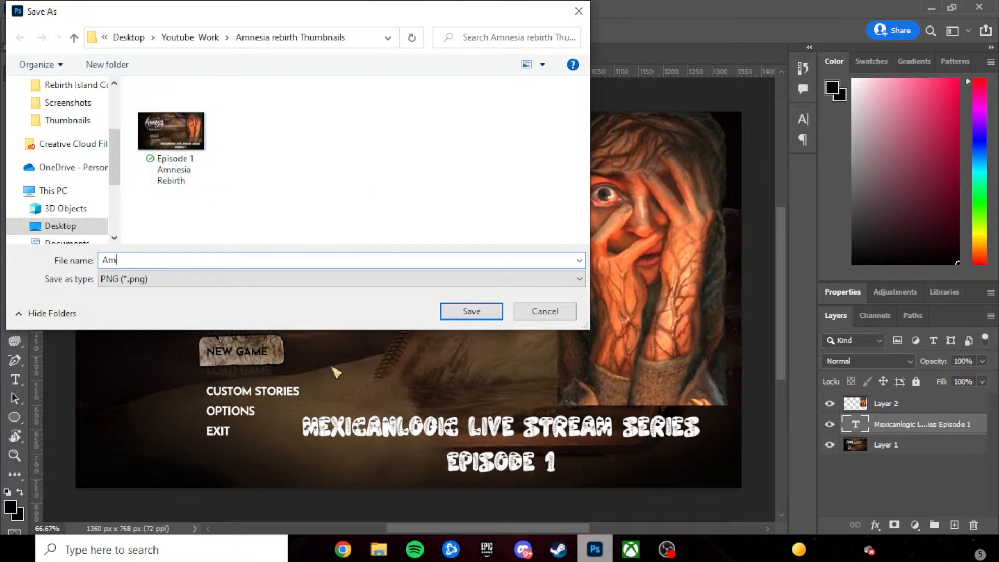
type("nesia Rebirth Episode 1")
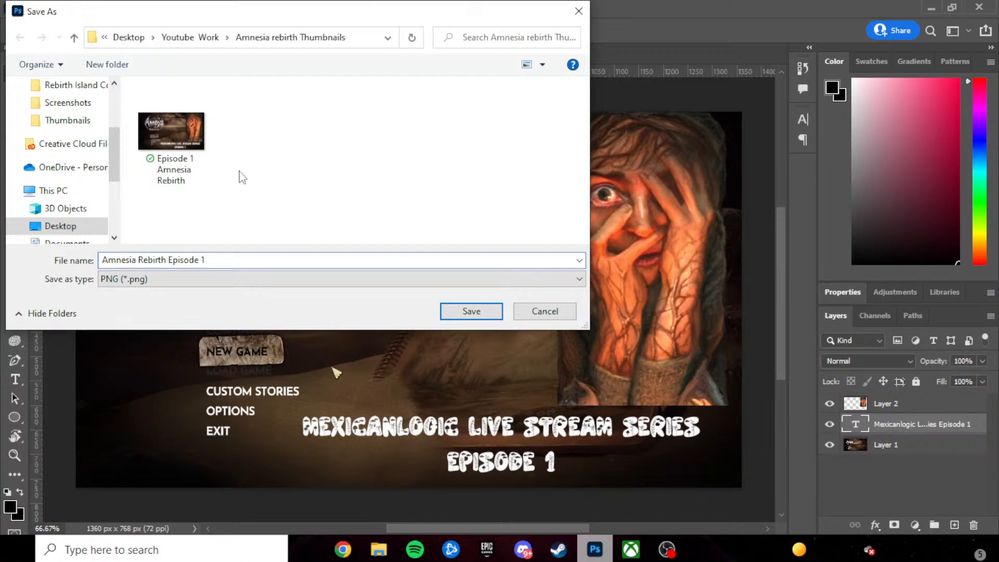
left_click(464, 311)
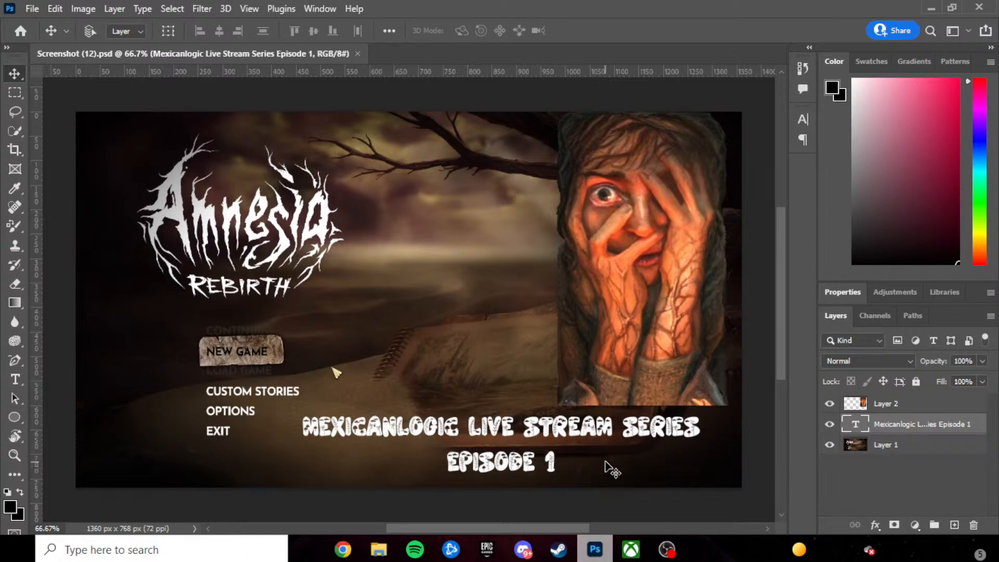
- Check the Amnesia rebirth Thumbnails folder in File Explorer and open its Screenshot (12) Photoshop file
left_click(384, 542)
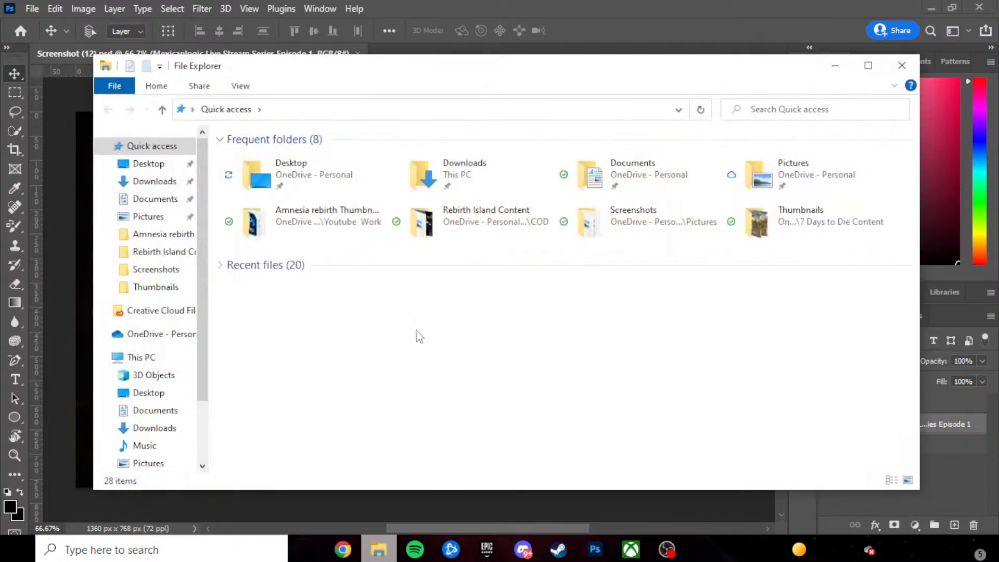
double_click(333, 224)
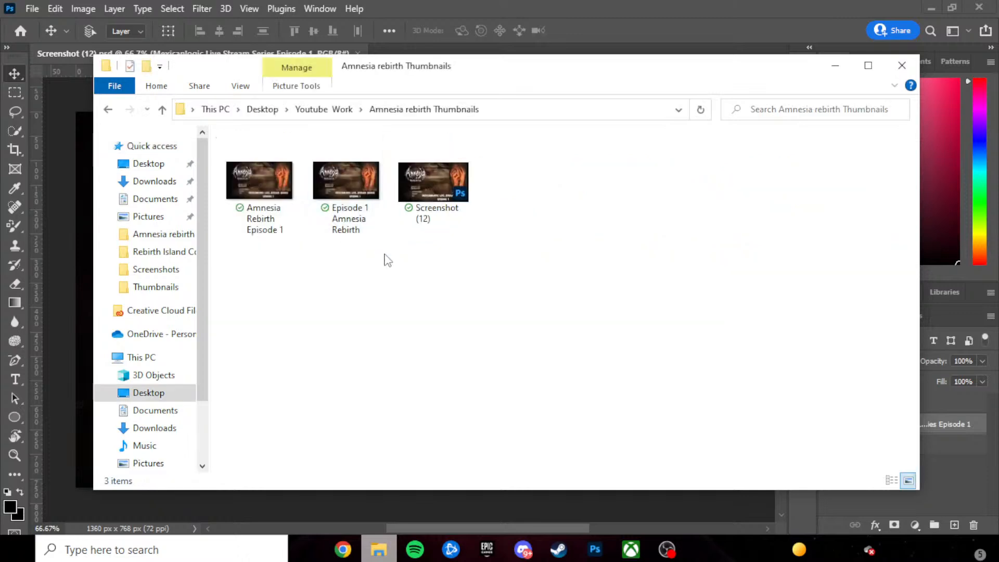
double_click(434, 211)
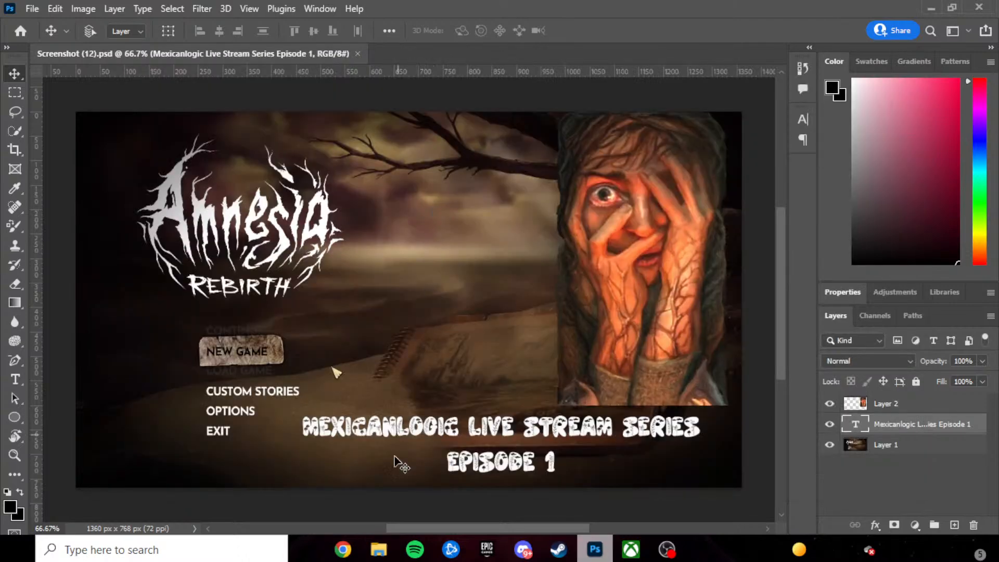
- Return to File Explorer, examine the thumbnails folder, the Desktop folder and the recent files list, and close the window
left_click(378, 550)
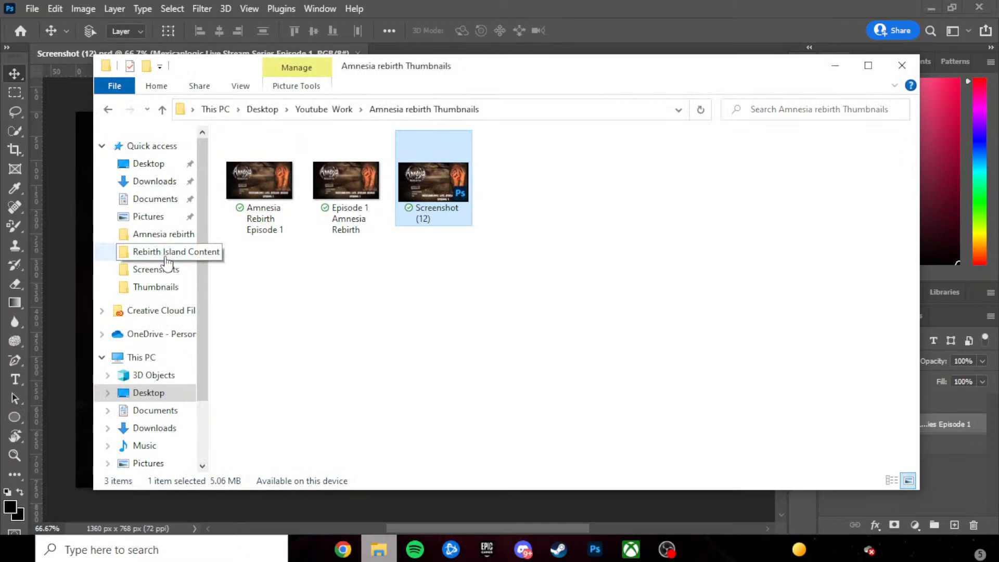
left_click(158, 237)
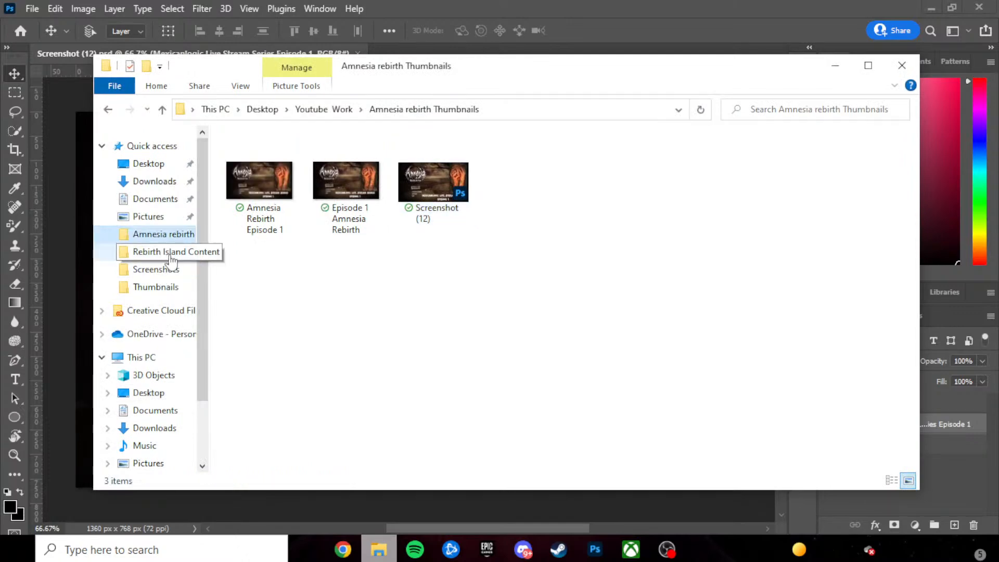
left_click(149, 168)
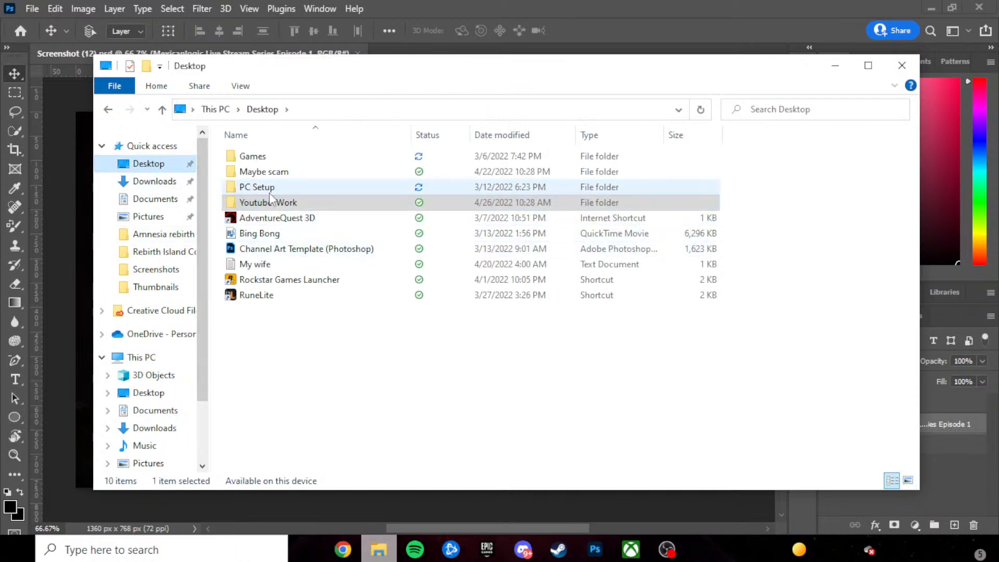
left_click(123, 144)
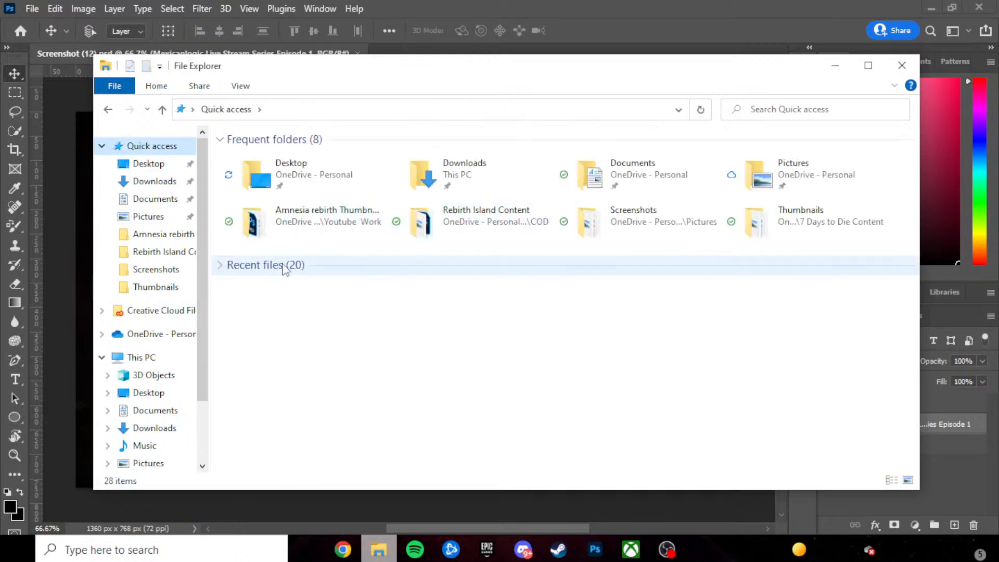
left_click(285, 269)
left_click(223, 267)
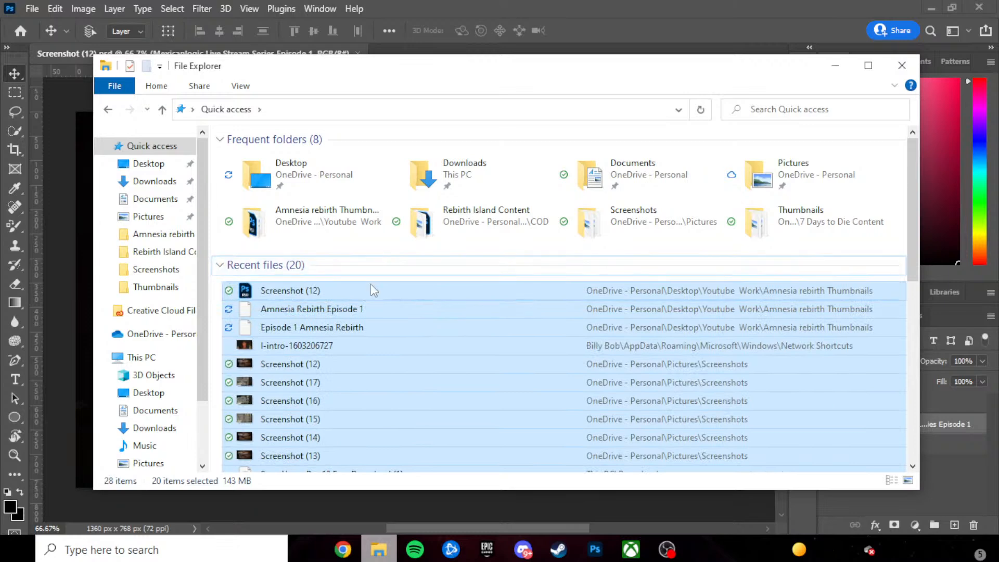
left_click(372, 287)
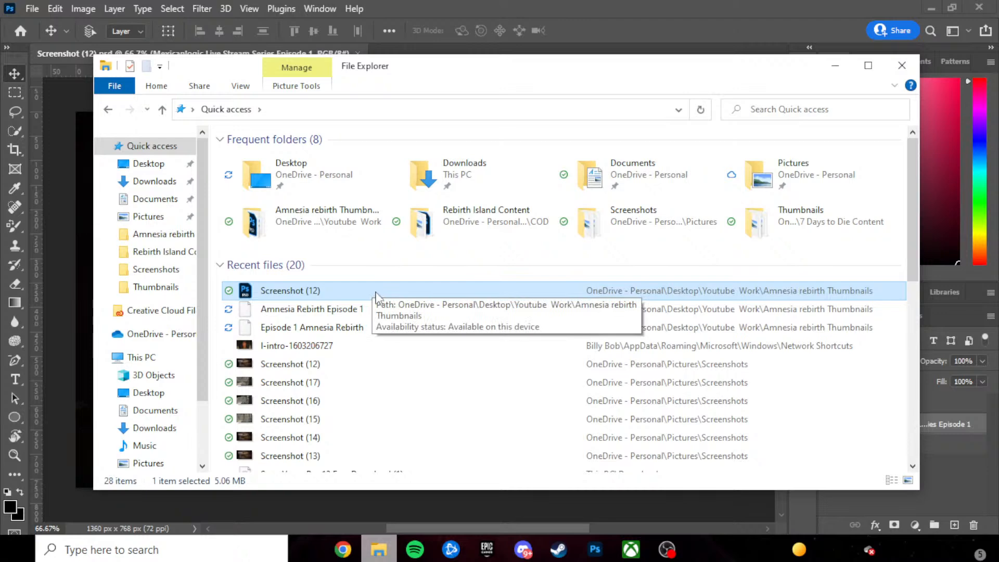
left_click(151, 163)
left_click(136, 146)
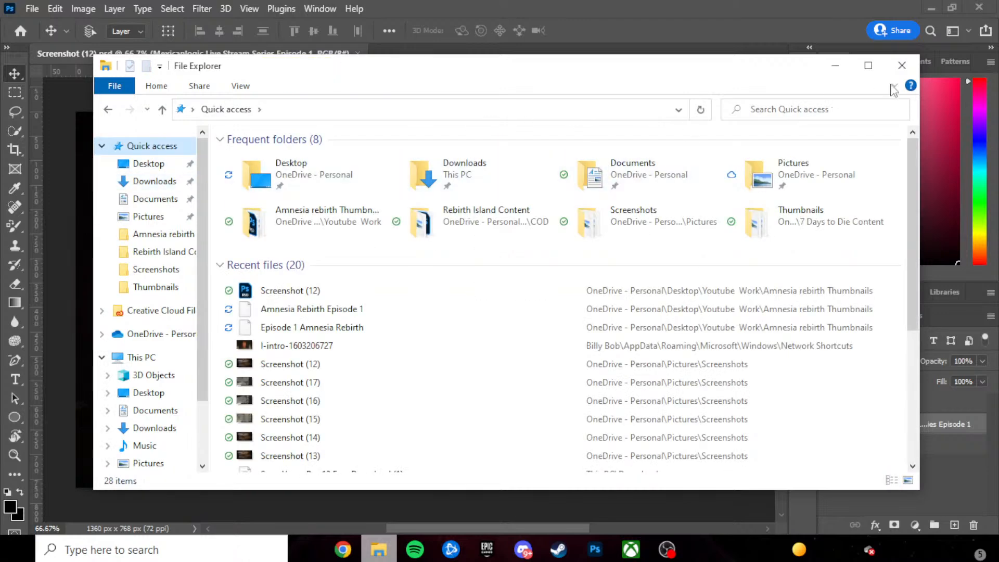
left_click(902, 65)
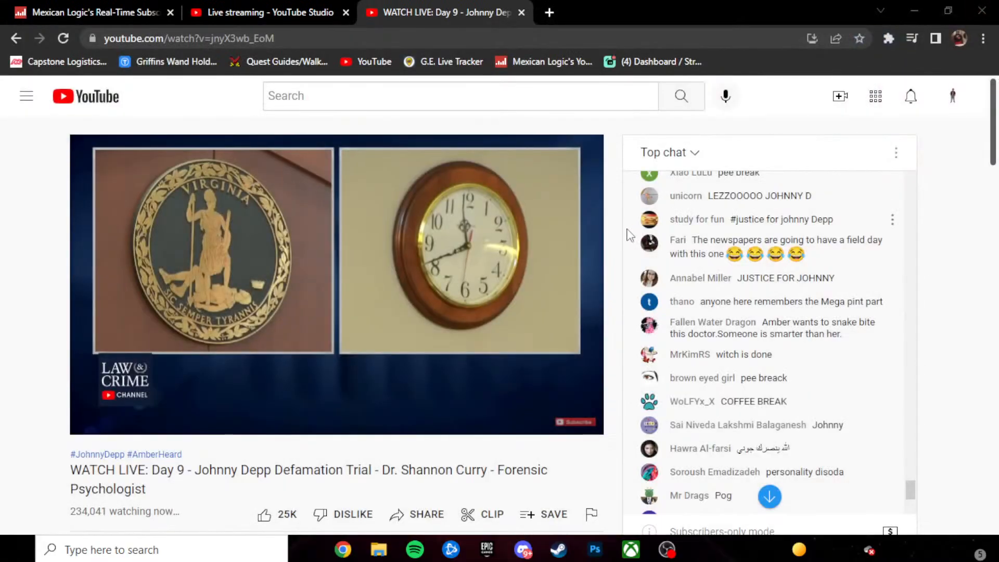
- Launch the Epic Games Launcher
mouse_move(575, 229)
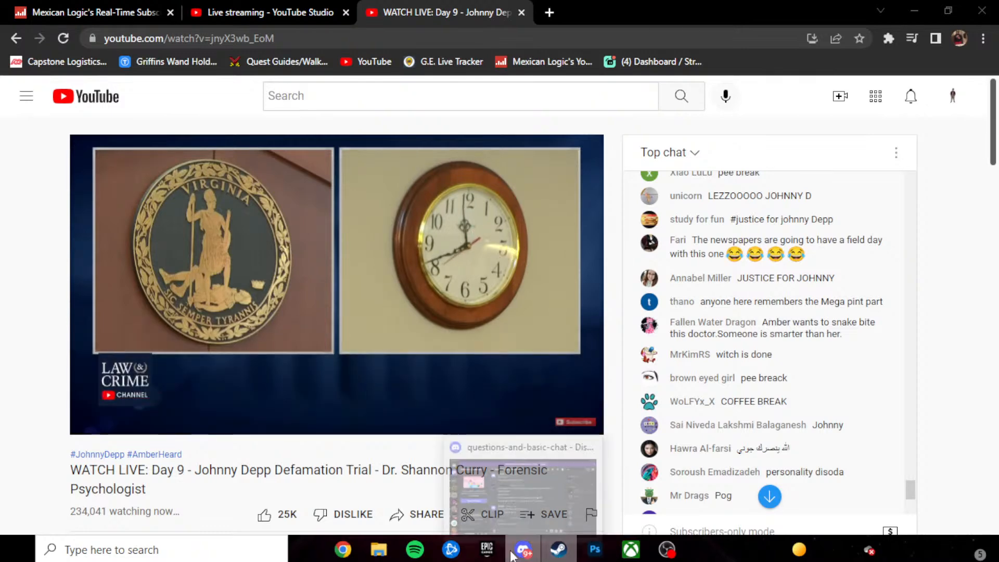
left_click(486, 543)
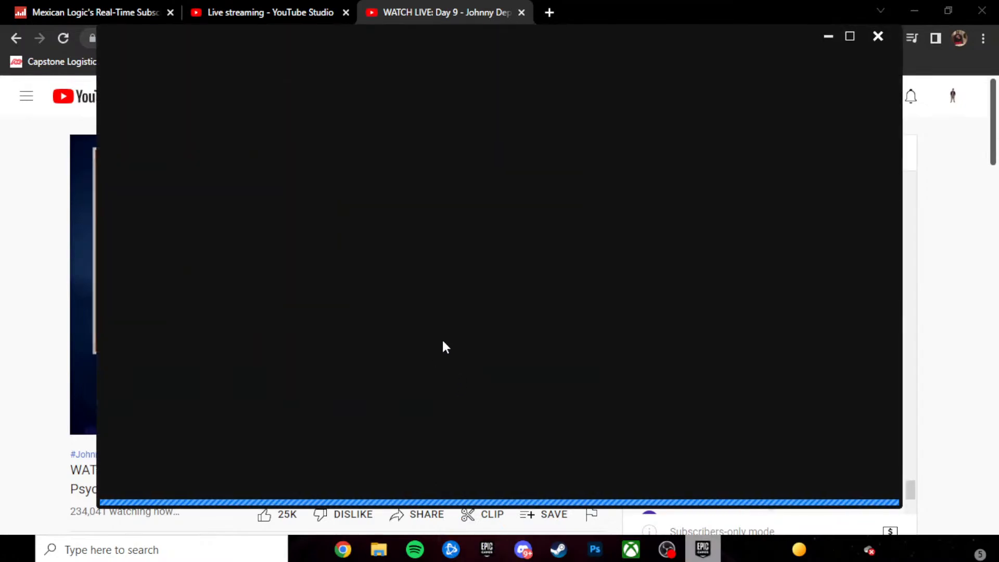